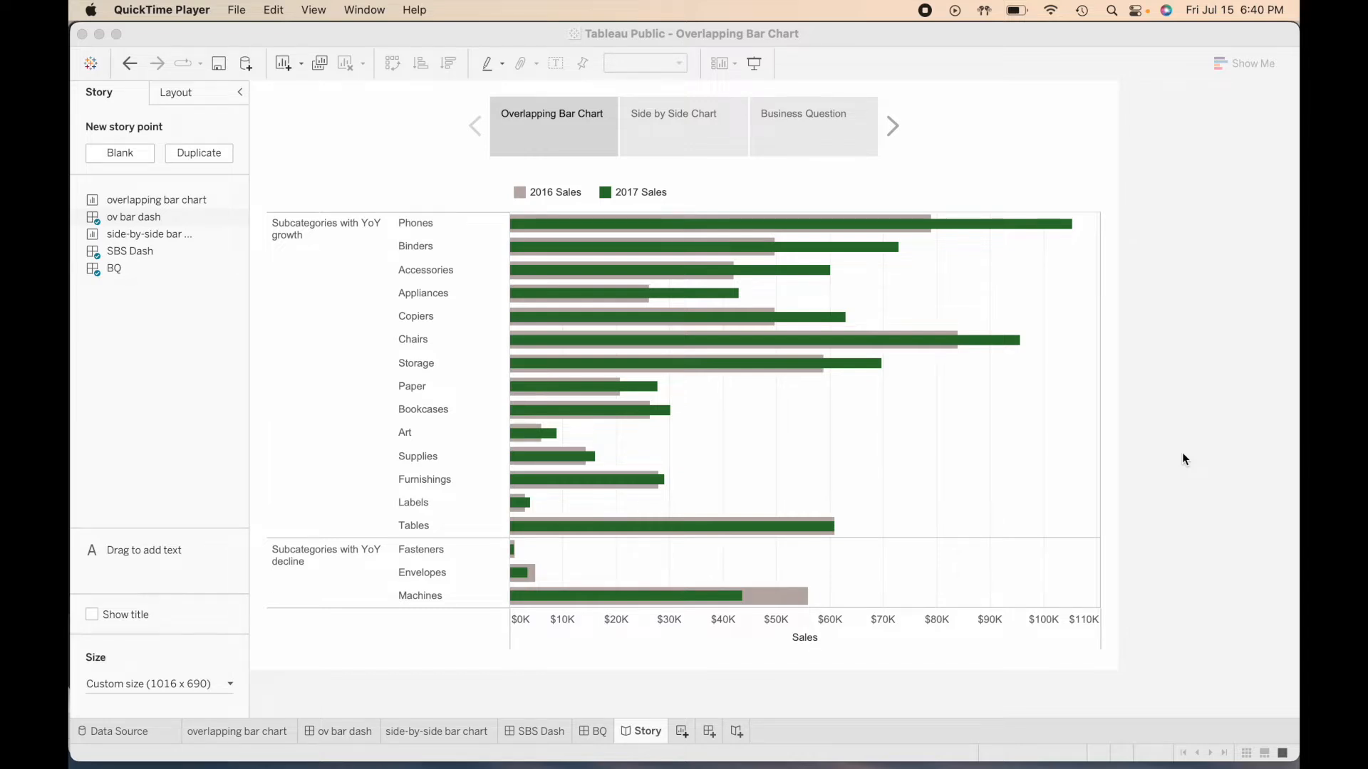
- Examine the Overlapping Bar Chart, Side by Side Chart and Business Question story points, comparing 2016 and 2017 sales for Phones
click(983, 283)
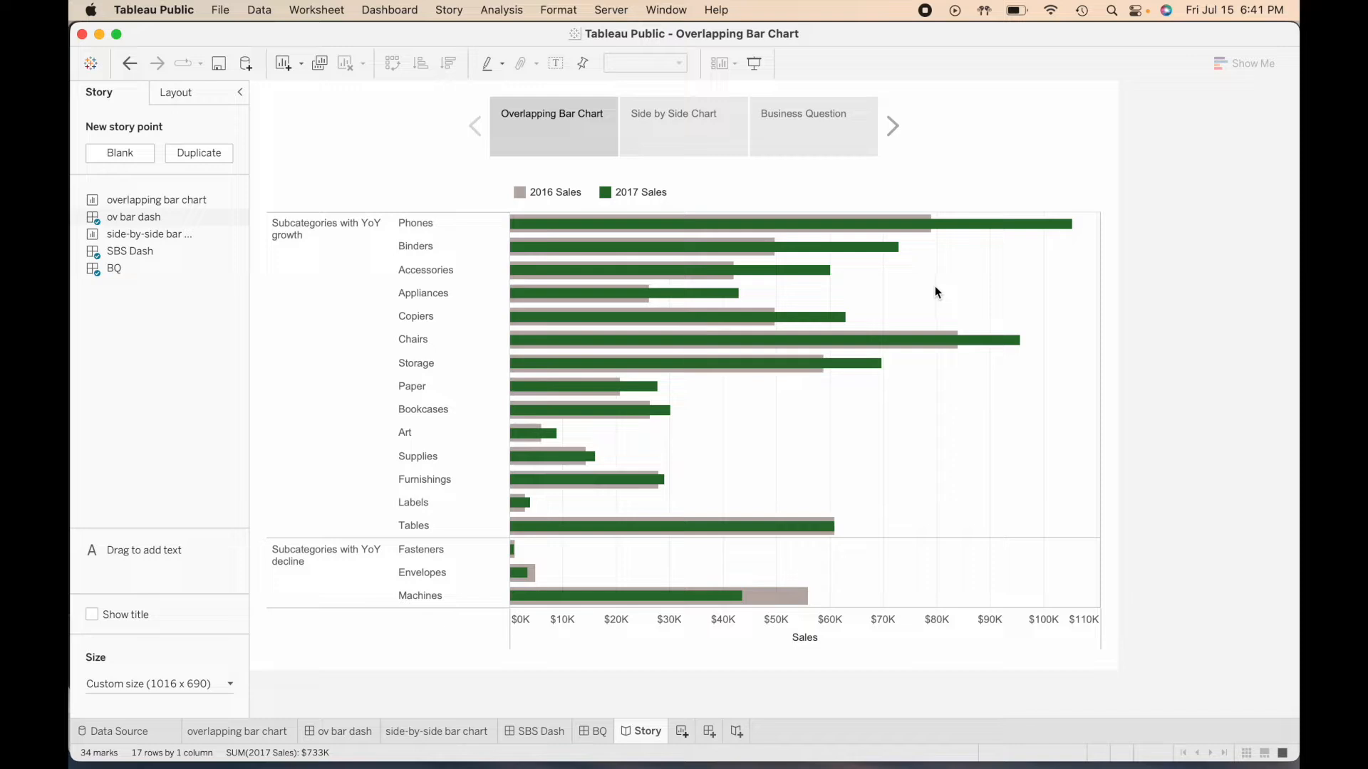
click(441, 222)
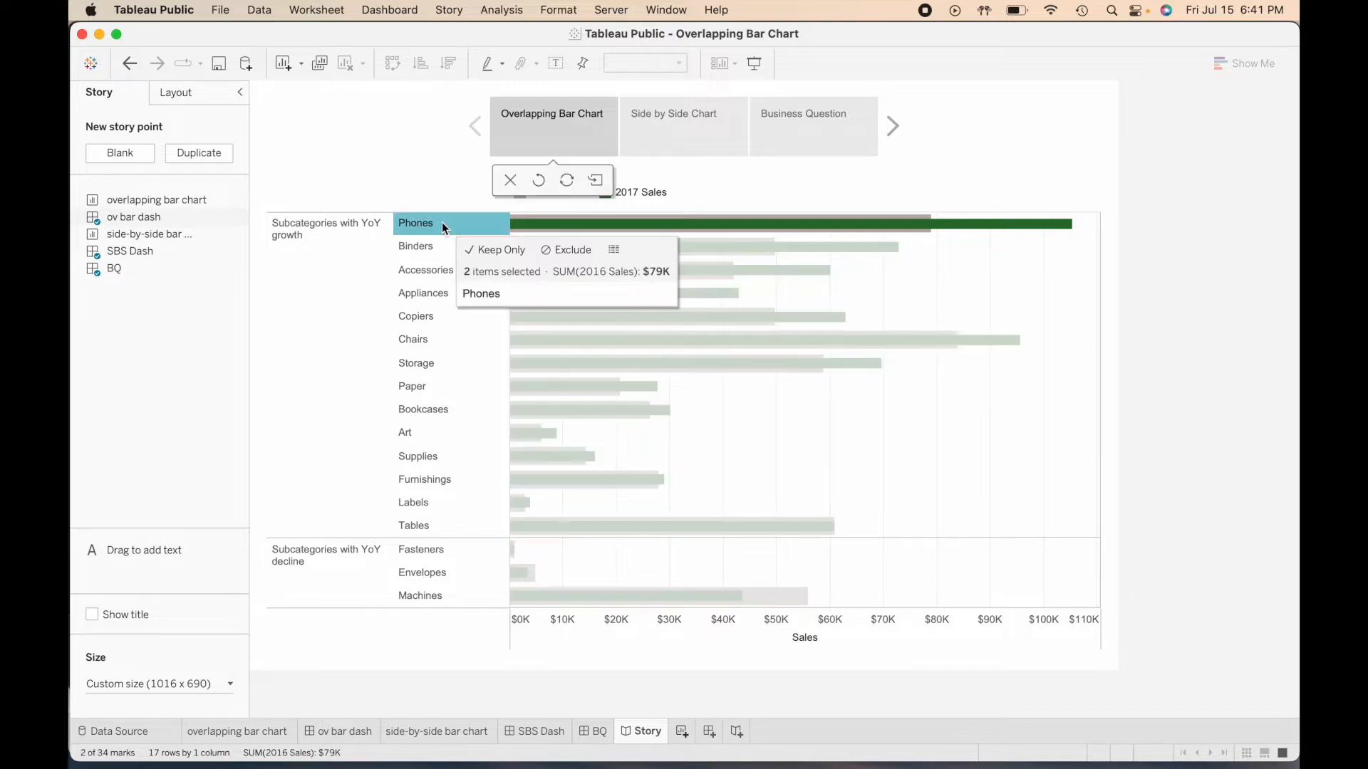
click(442, 222)
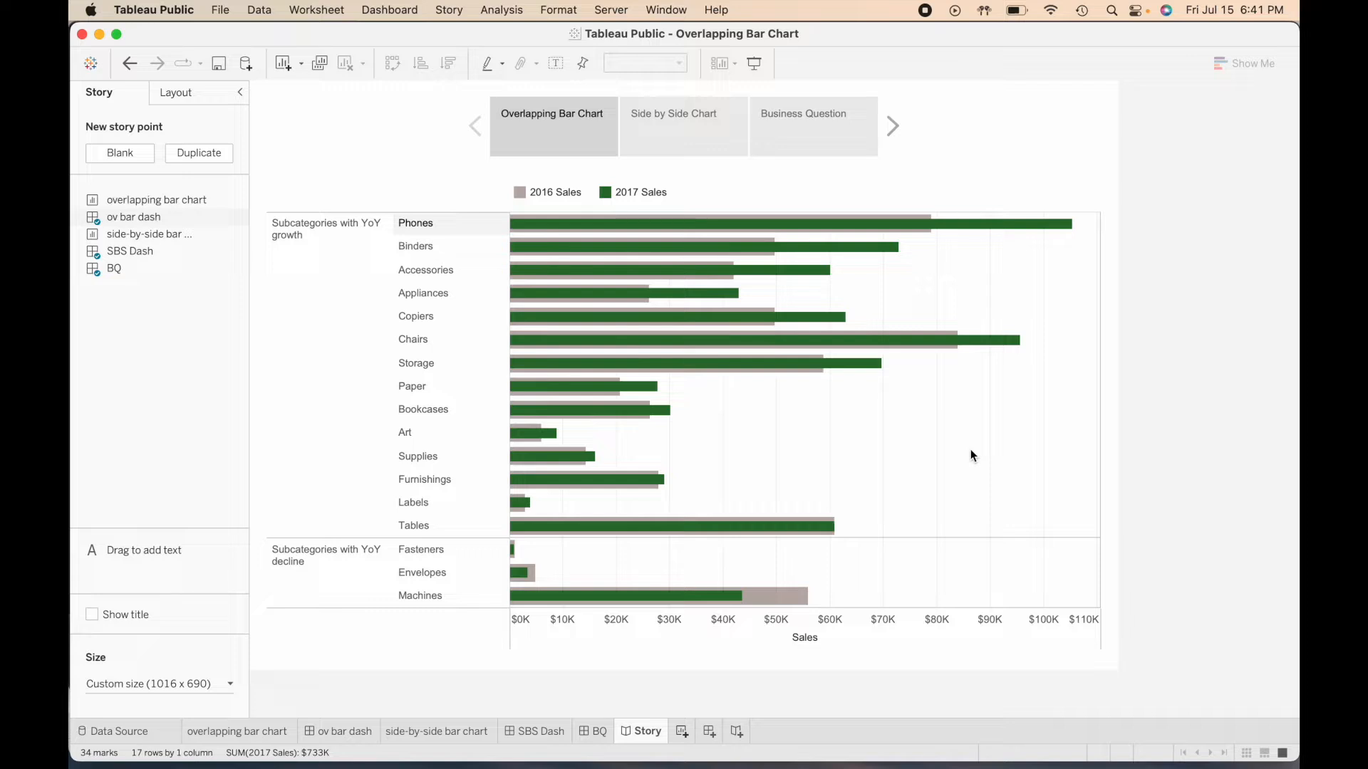
click(701, 148)
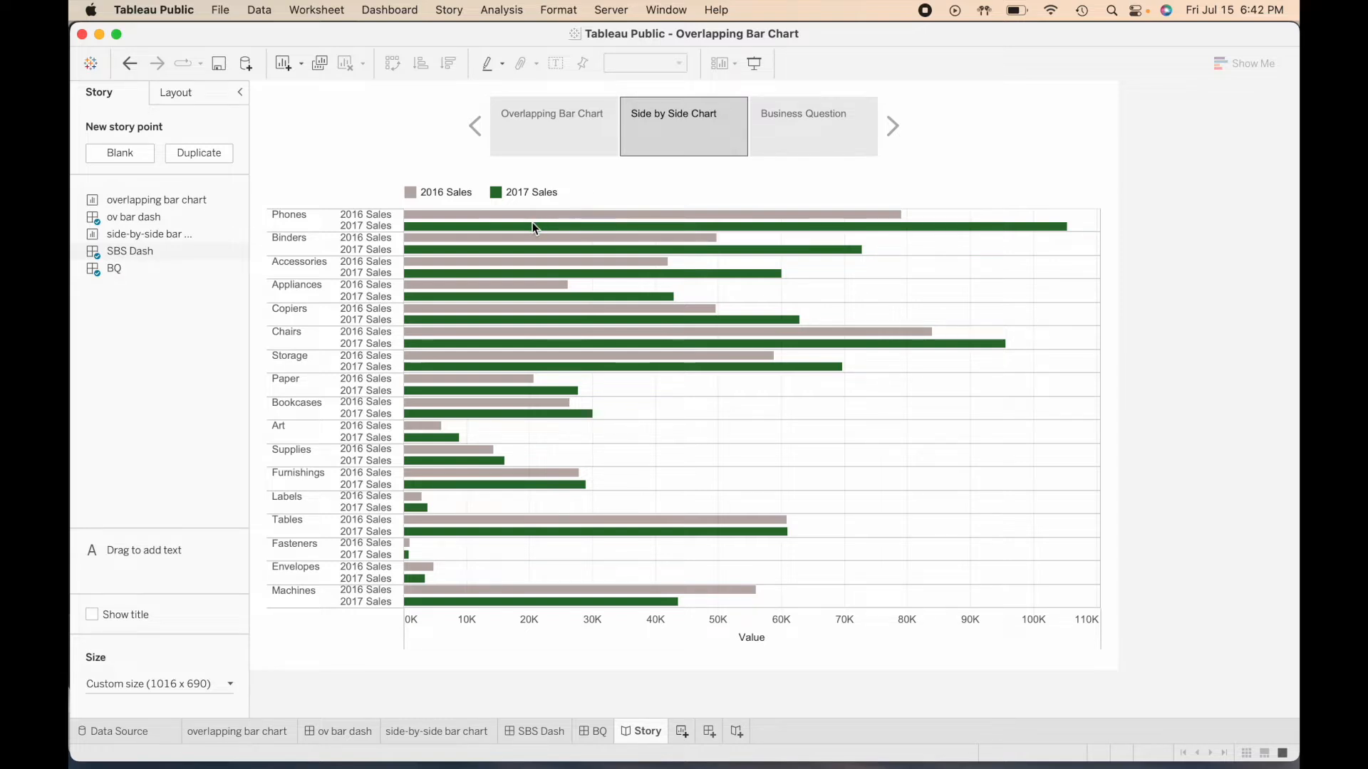
click(366, 216)
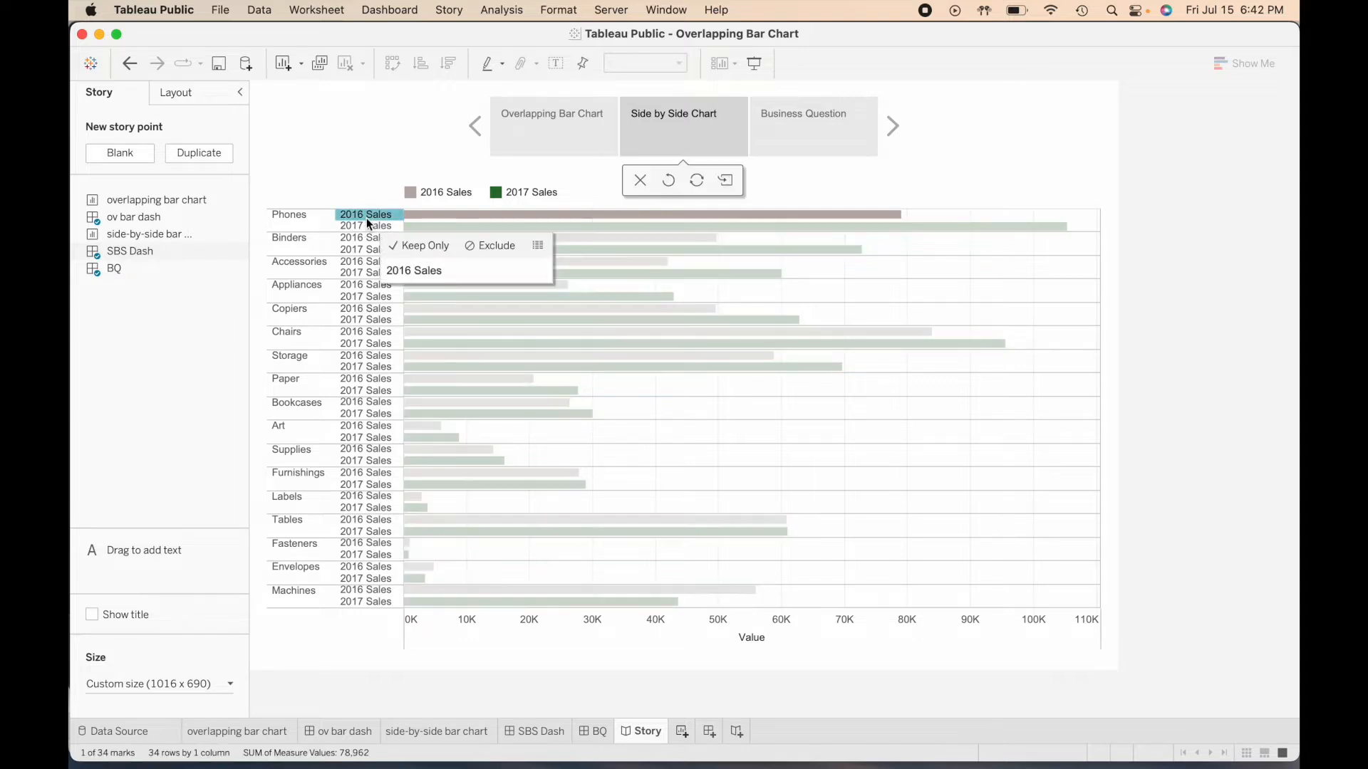
click(366, 216)
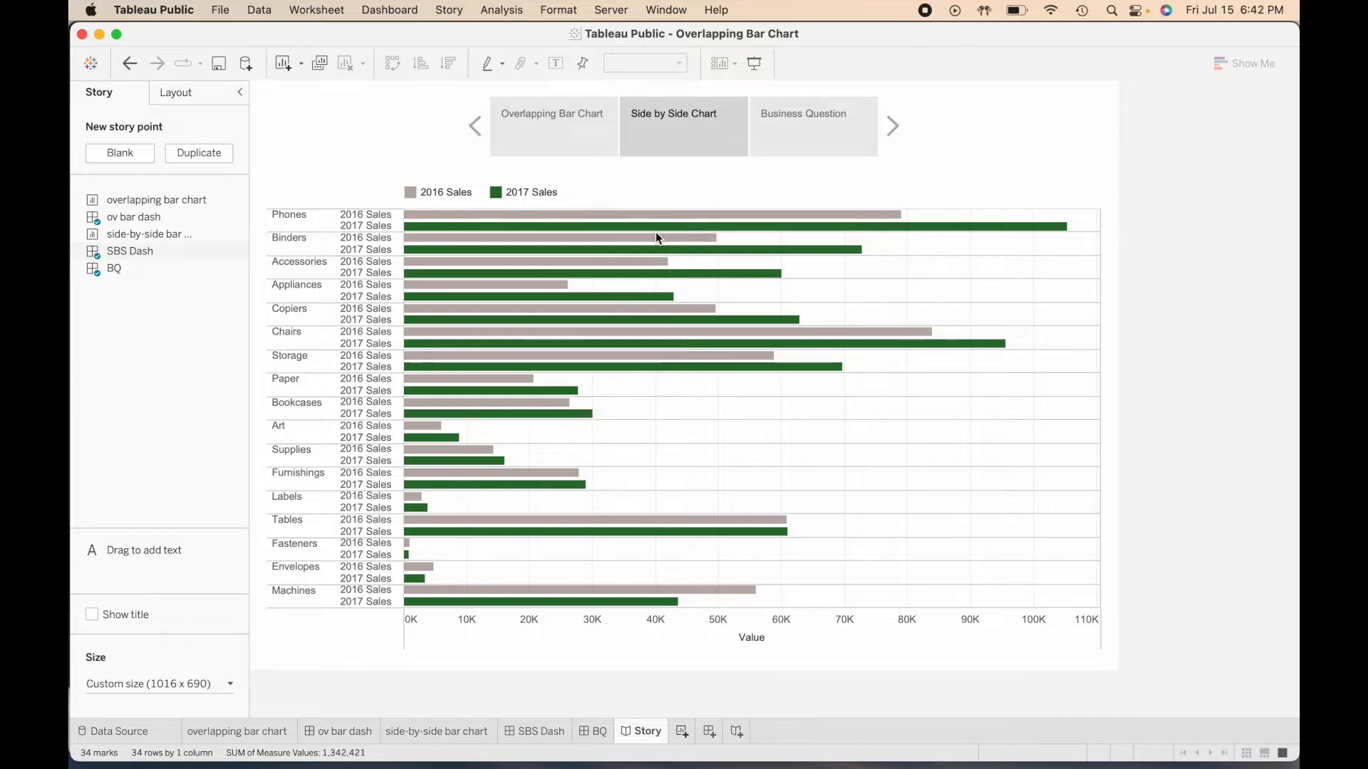
click(594, 141)
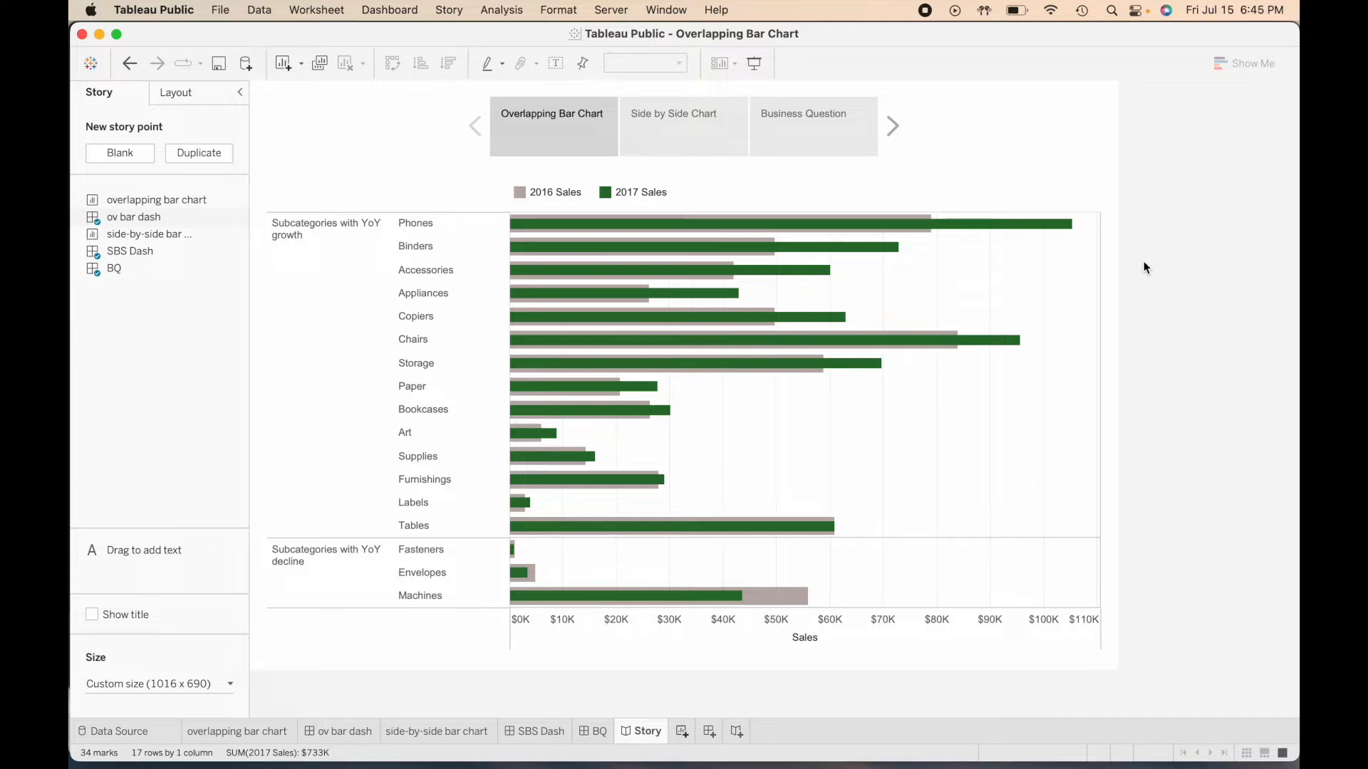
click(850, 149)
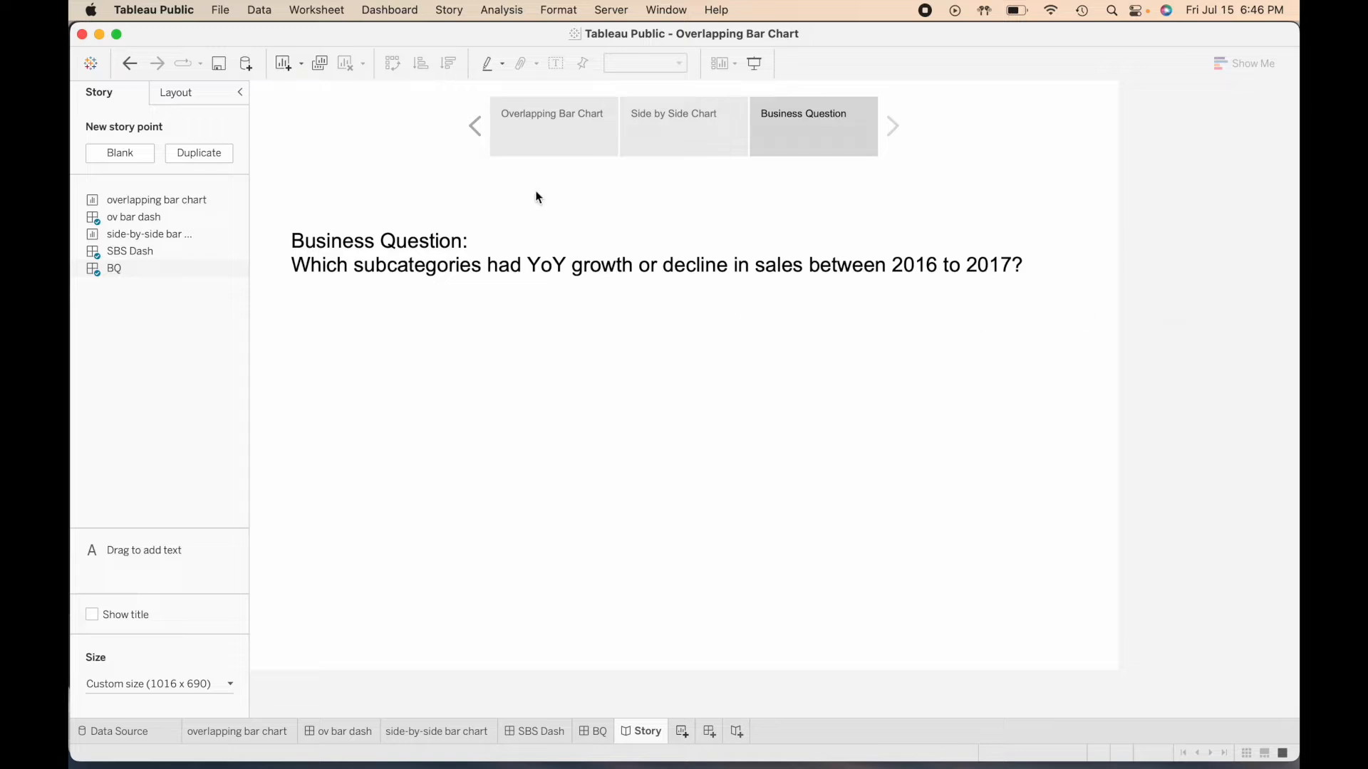
click(557, 139)
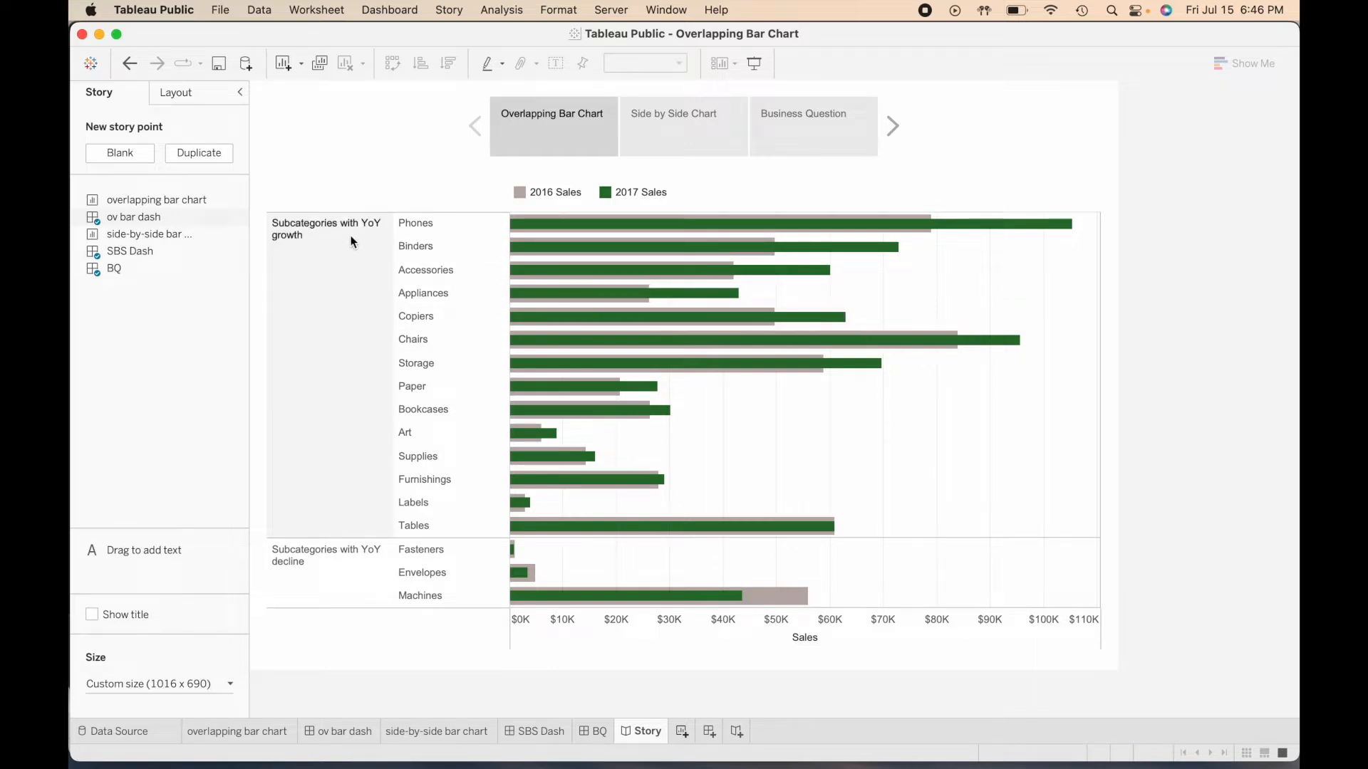
mouse_move(630, 223)
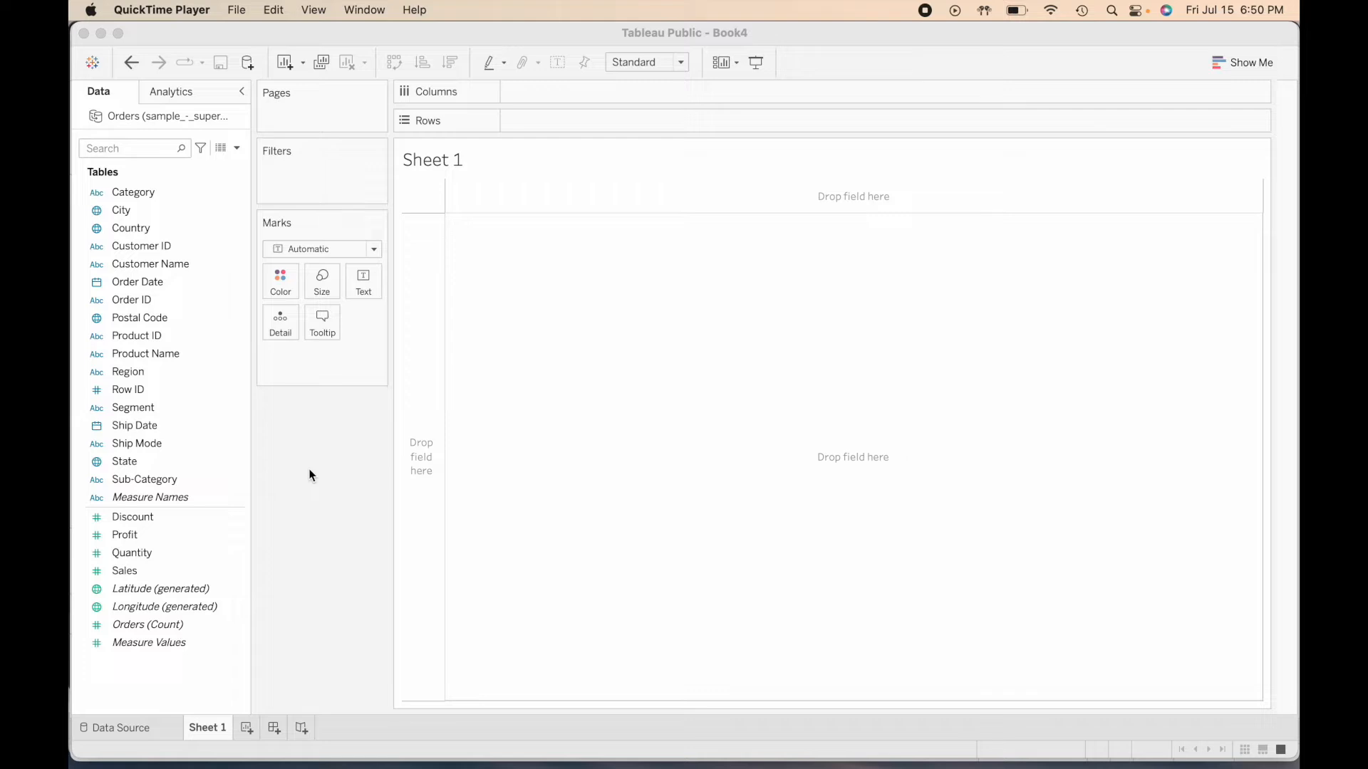
- Place the Sub-Category field on Rows in the blank Sheet 1
click(167, 481)
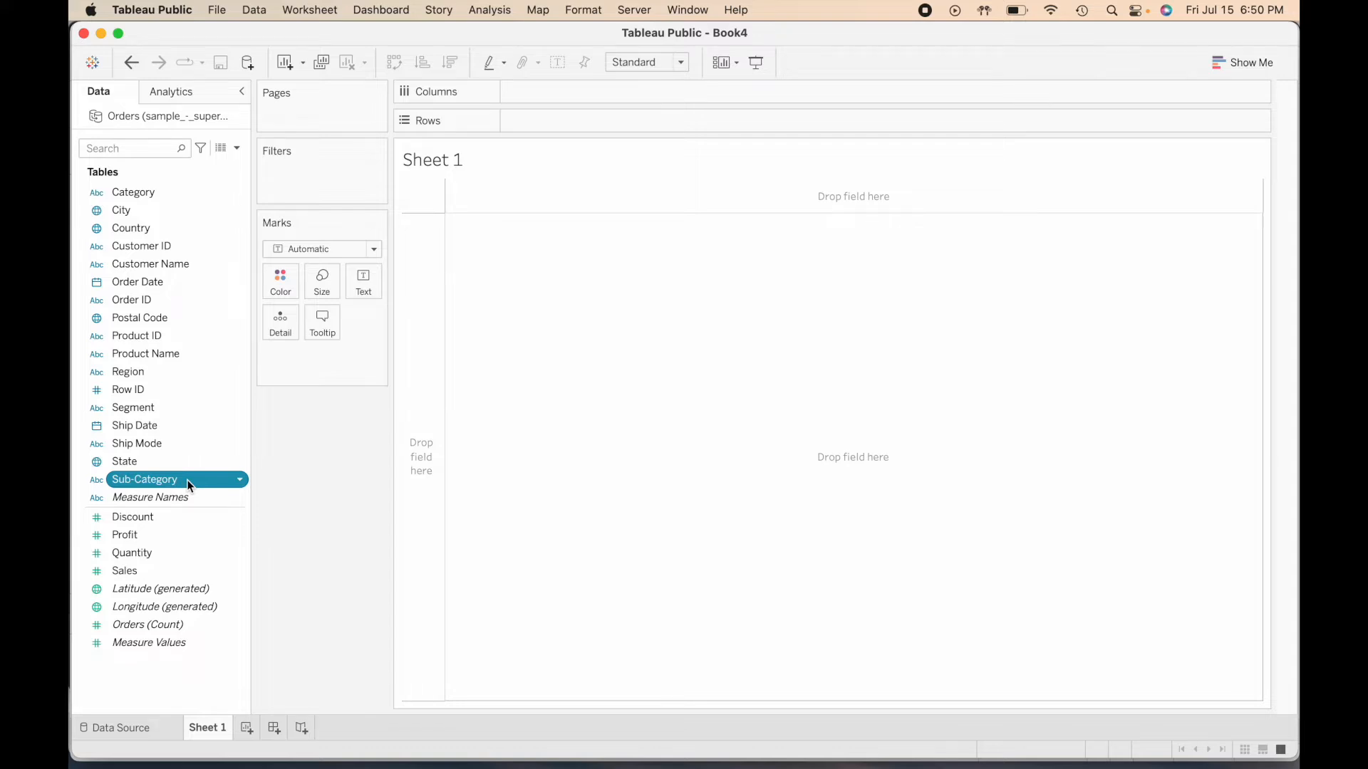
drag(186, 480, 548, 119)
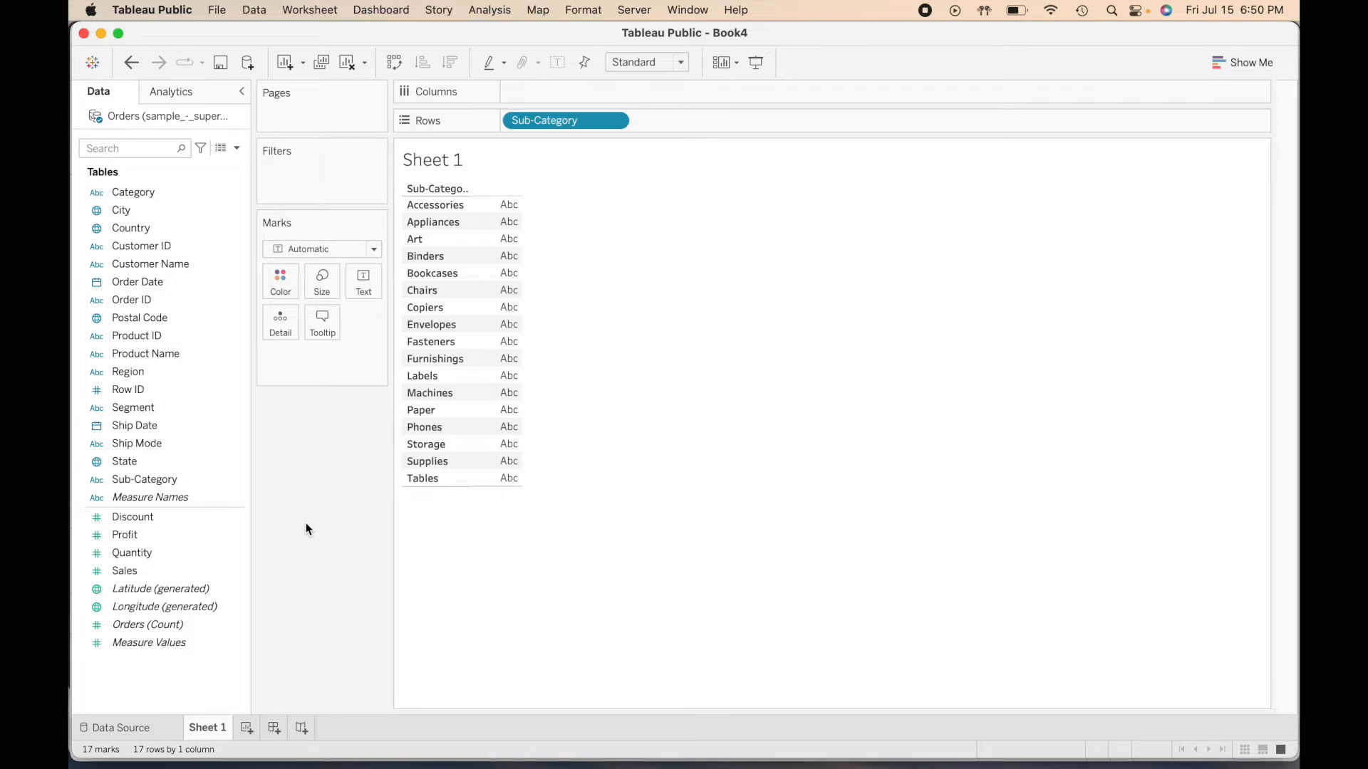
- Start a new calculated field and name it 2016 Sales
click(157, 572)
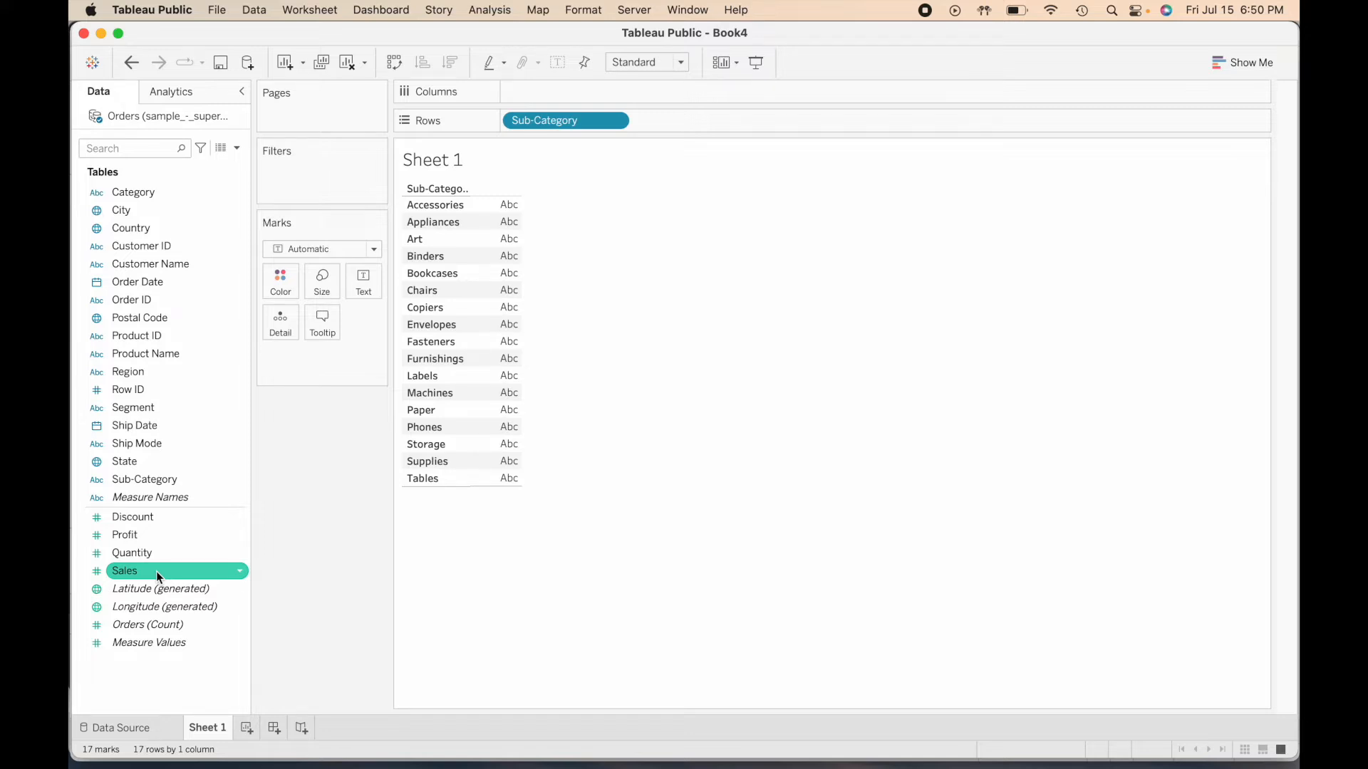
click(237, 148)
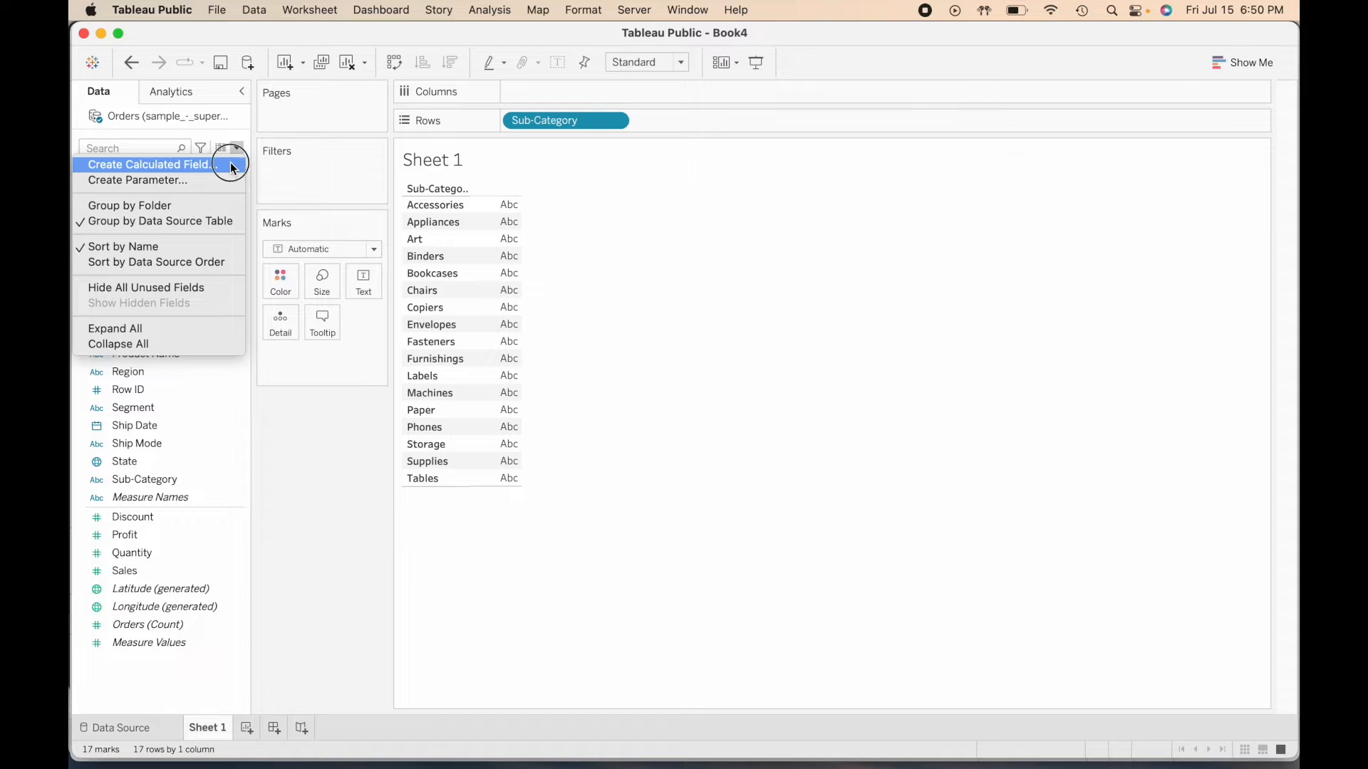
click(230, 163)
click(709, 314)
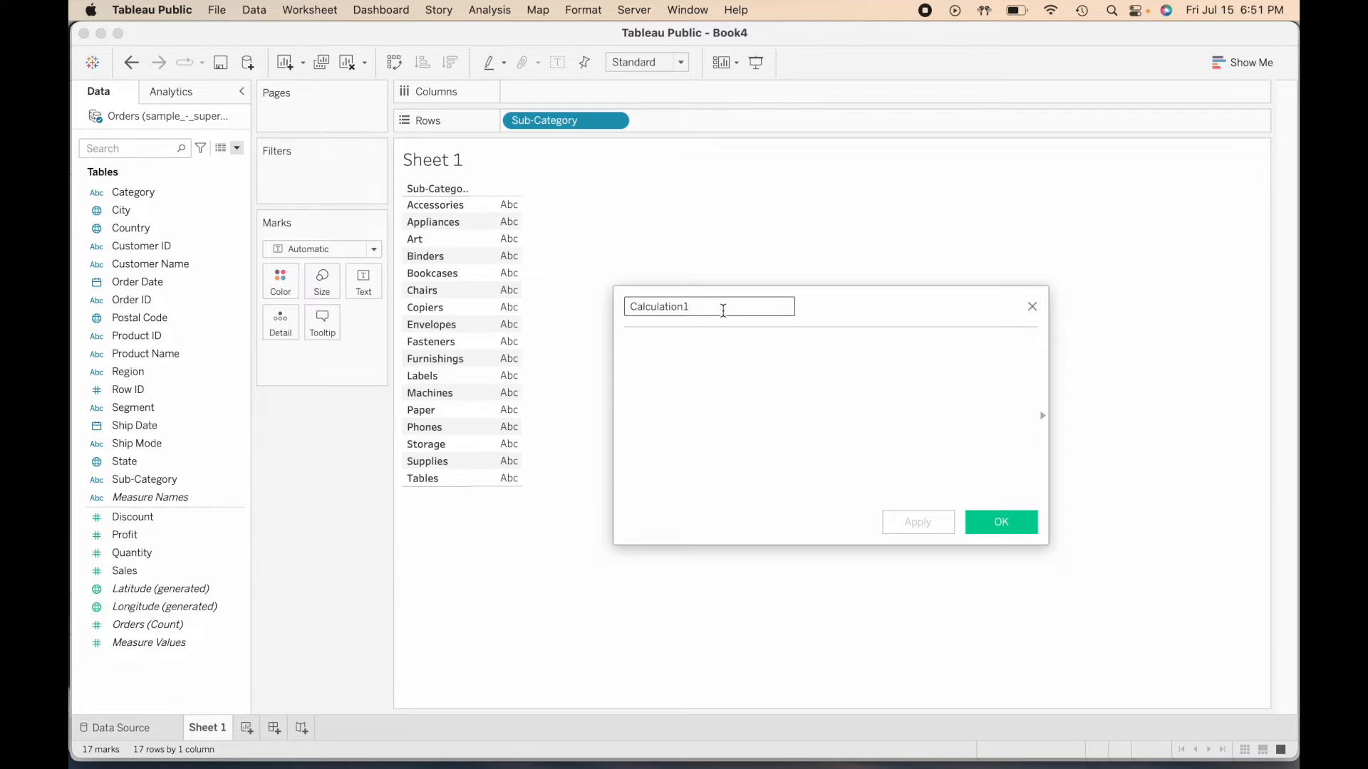
drag(720, 306, 647, 305)
key(super+a)
text(2016 Sales)
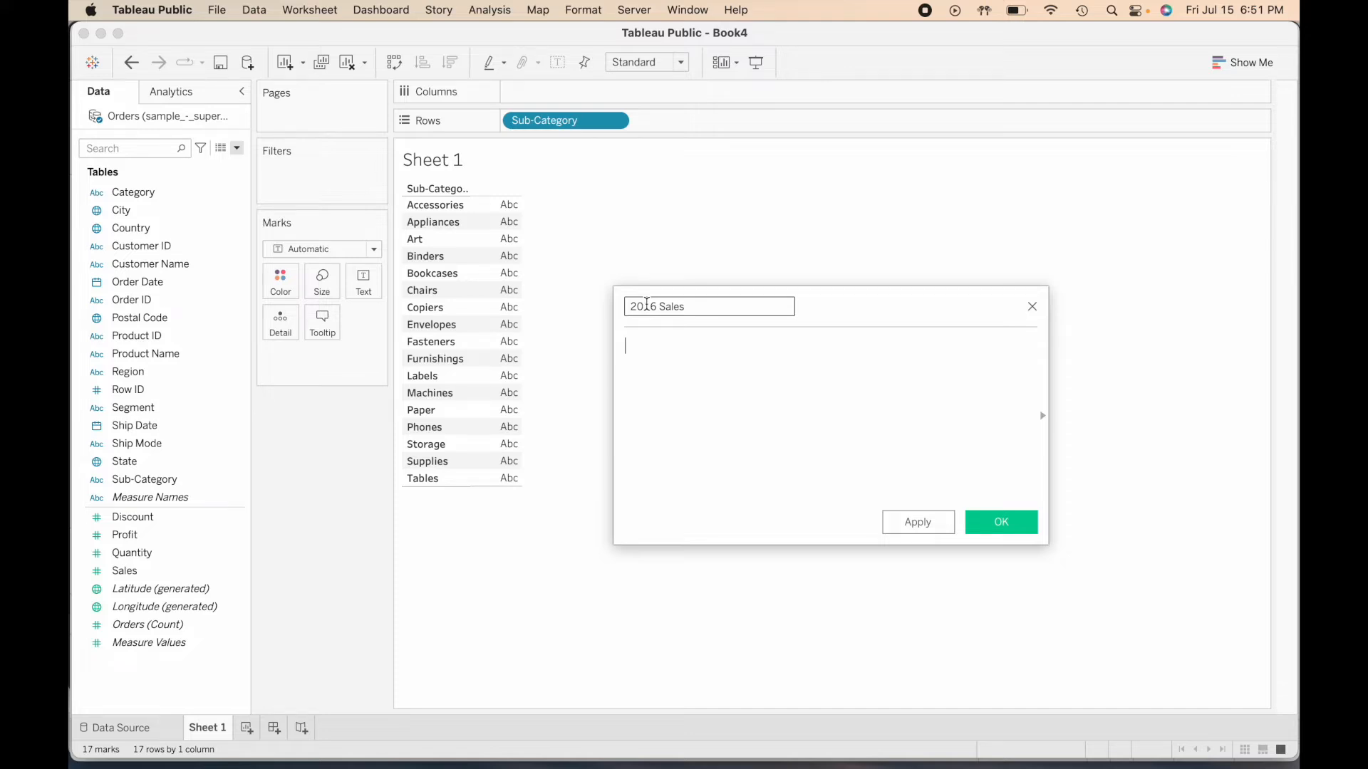
- Define the 2016 Sales formula as IF year([Order Date]) = 2016 THEN [Sales] END and save the calculated field
text(IF )
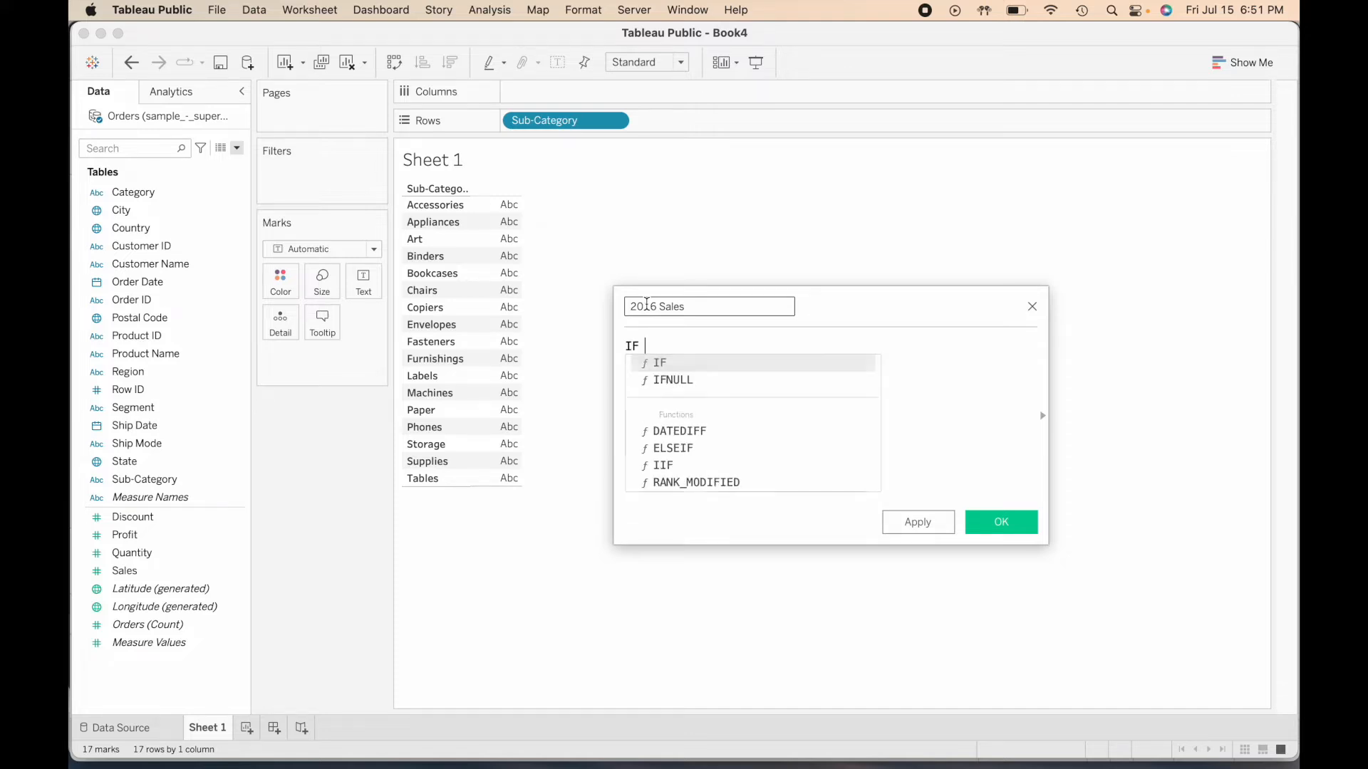
text(year(order)
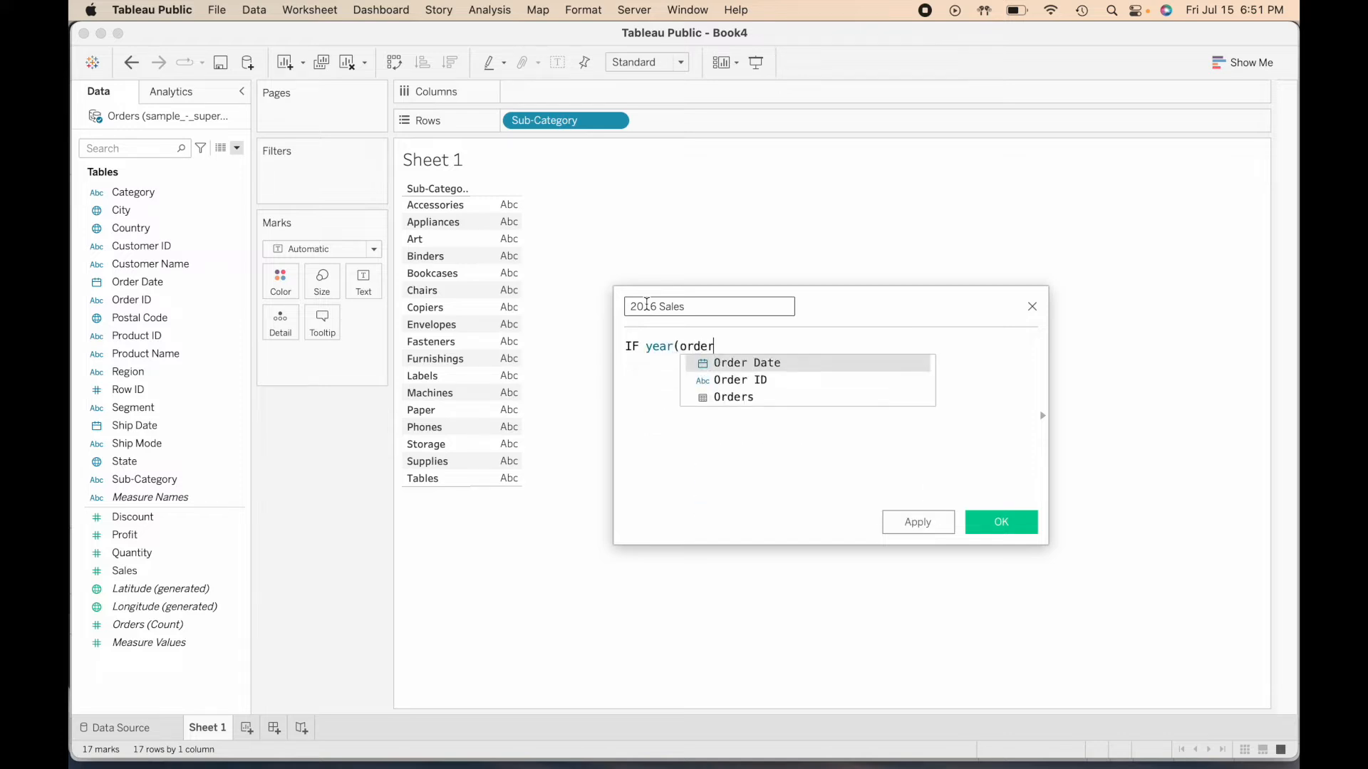
key(Return)
text() = 2016 THEN sale)
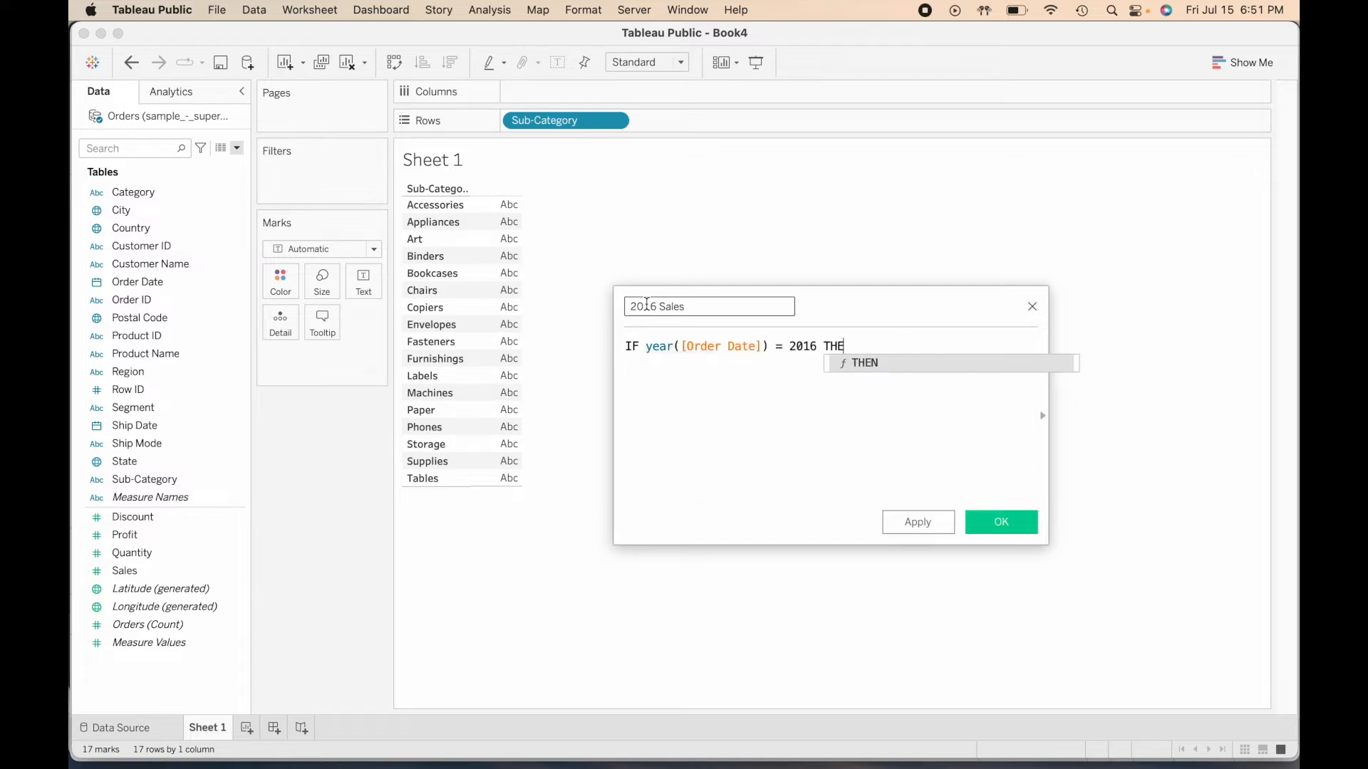
key(Return)
key(Return)
text(END)
key(Return)
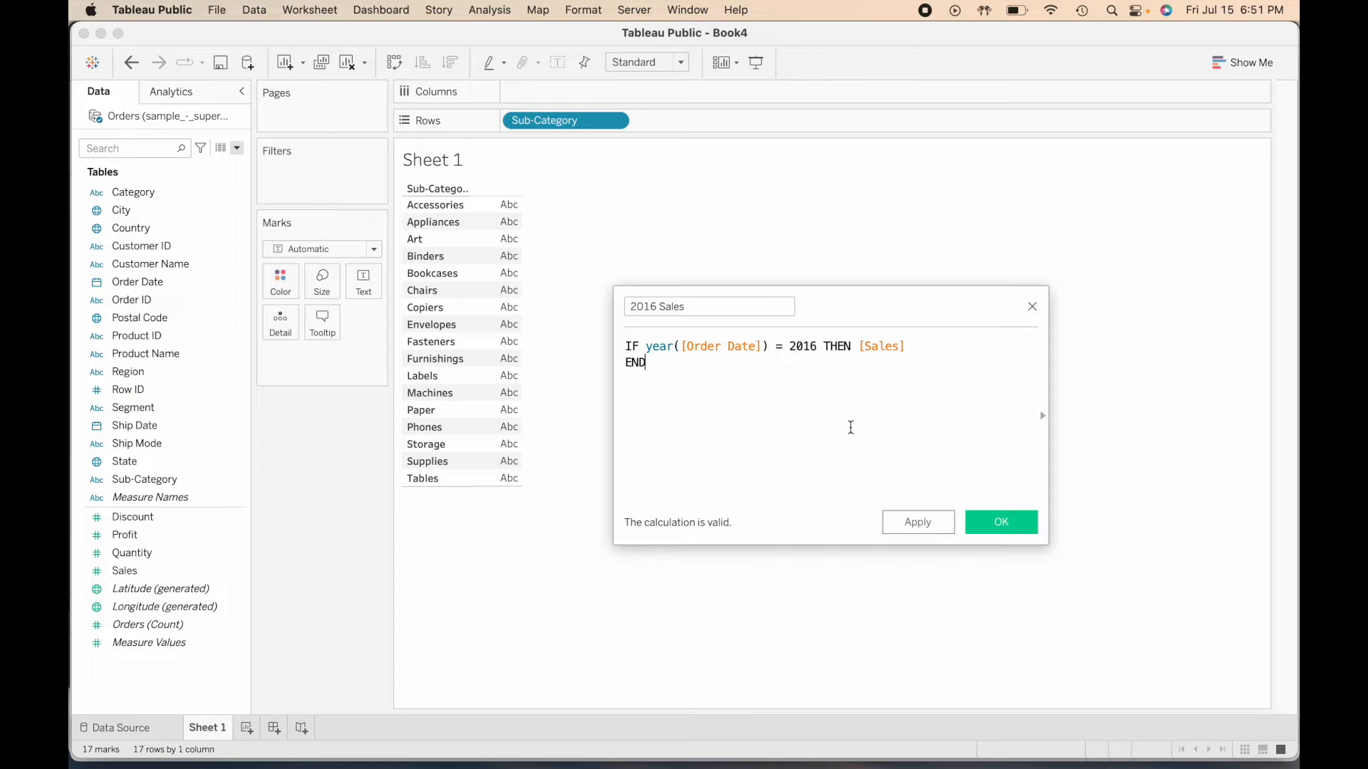
click(998, 522)
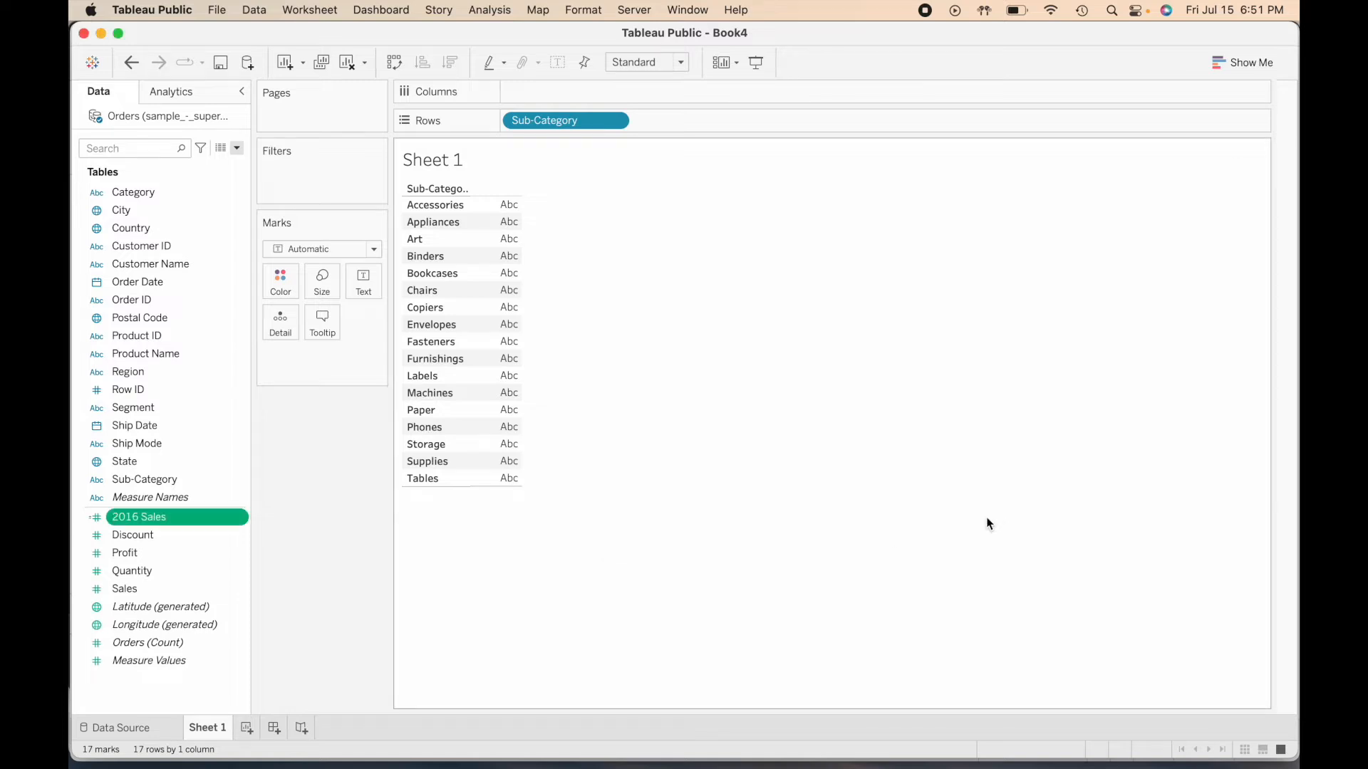
- Duplicate the 2016 Sales field, open the copy for editing and replace its name with 2017
click(240, 518)
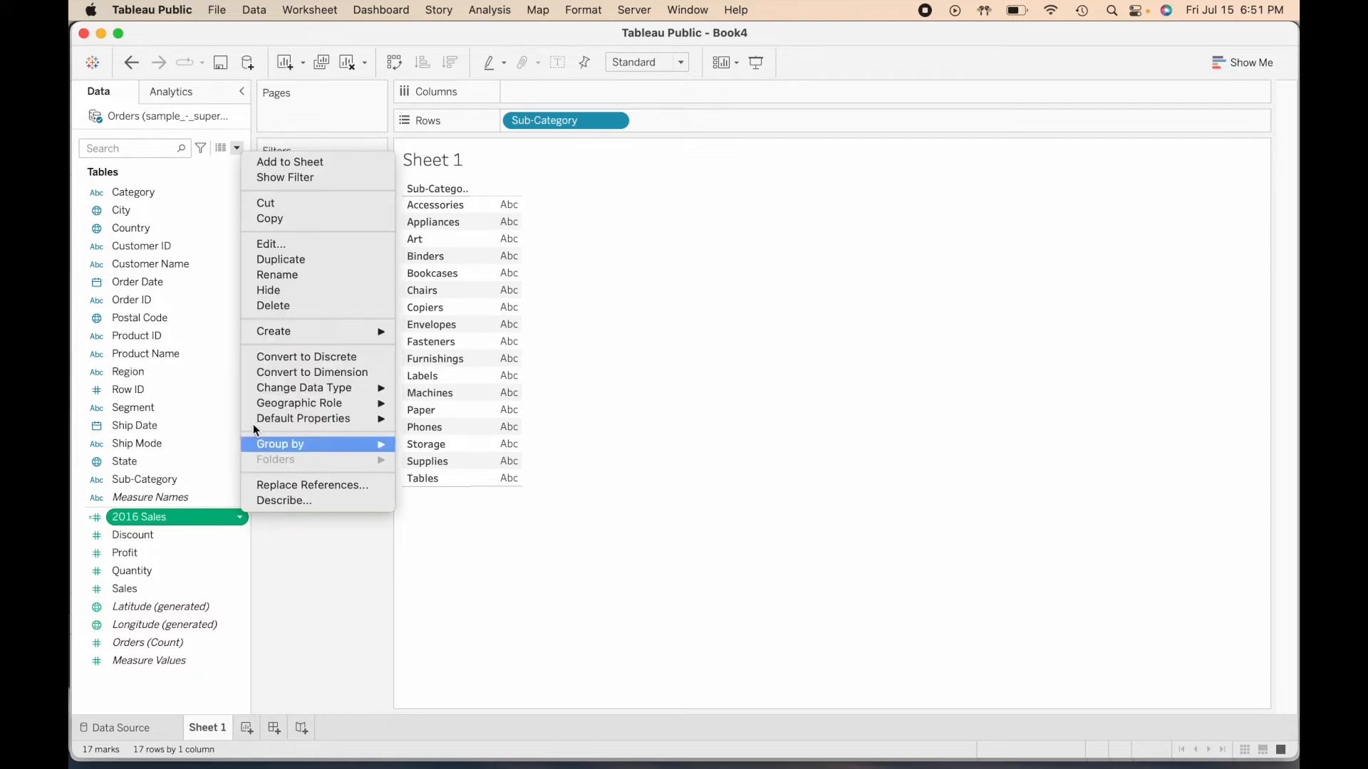
click(337, 266)
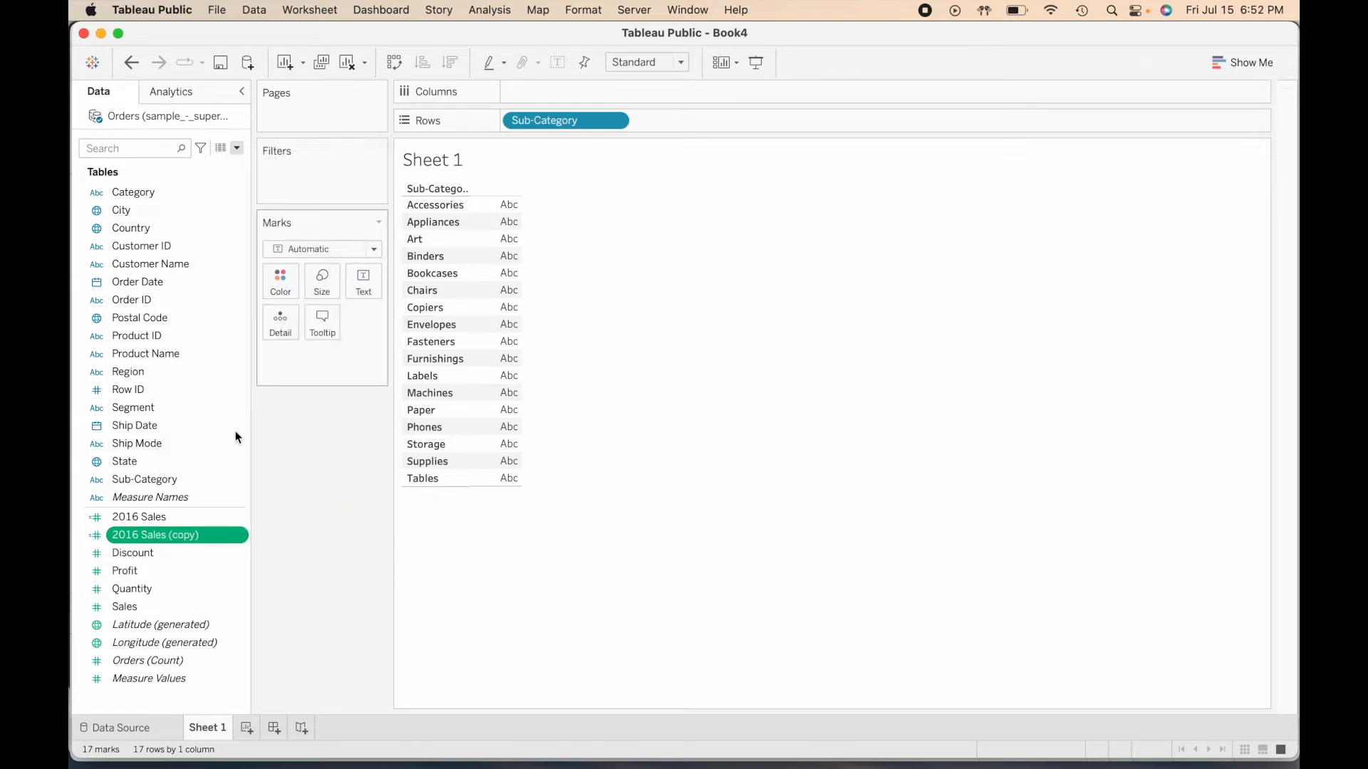
click(241, 539)
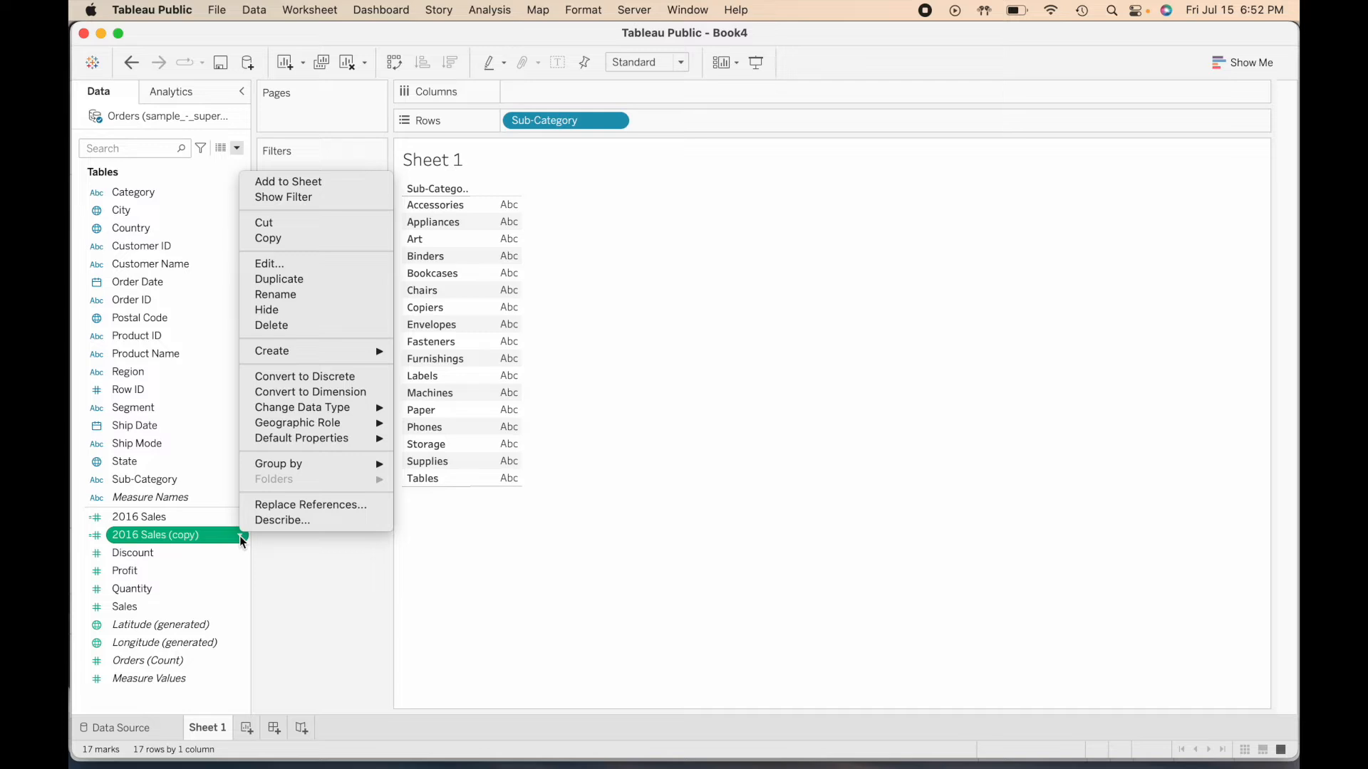
click(339, 267)
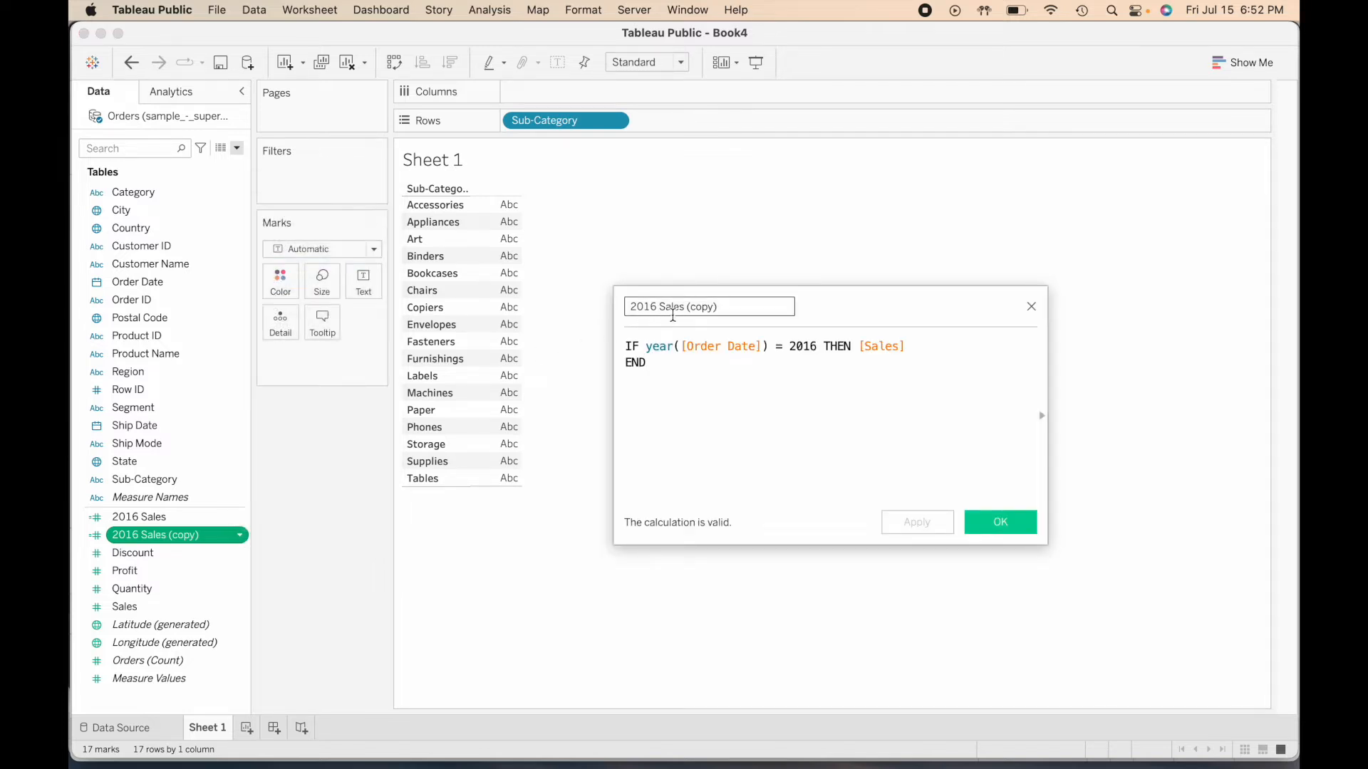
drag(645, 307, 754, 321)
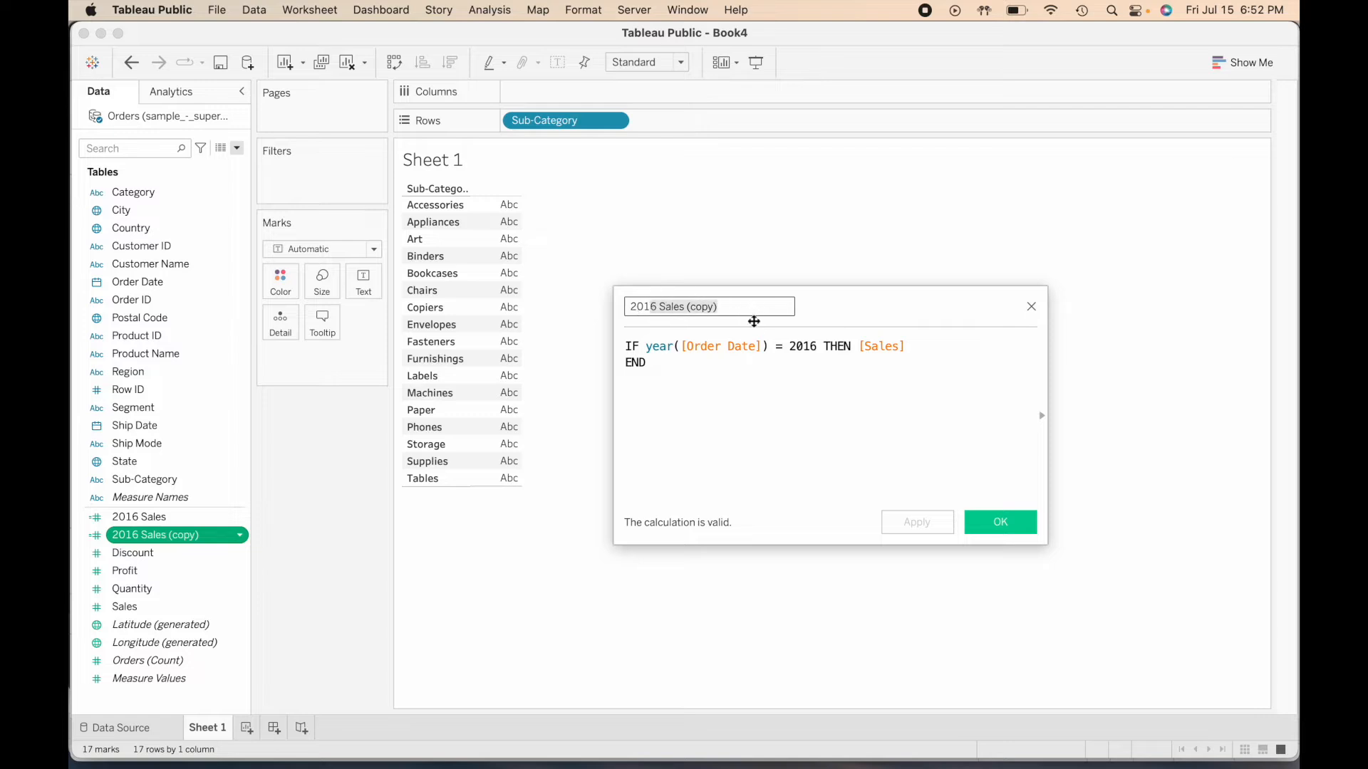
text(17)
- Change the year in the copied formula to 2017, complete the field name as 2017 Sales and save it
click(816, 347)
key(BackSpace)
text(7)
click(895, 407)
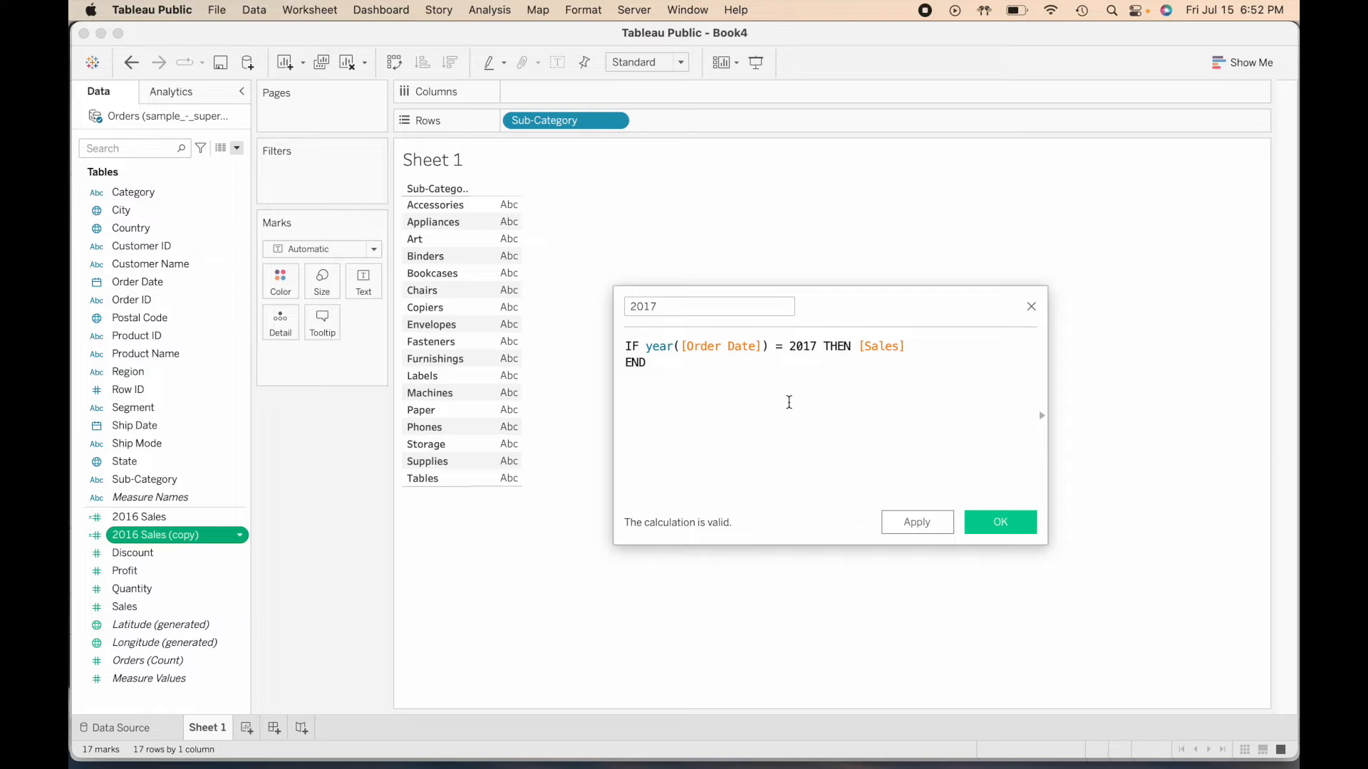
click(713, 311)
text(Sales)
click(752, 414)
click(1004, 524)
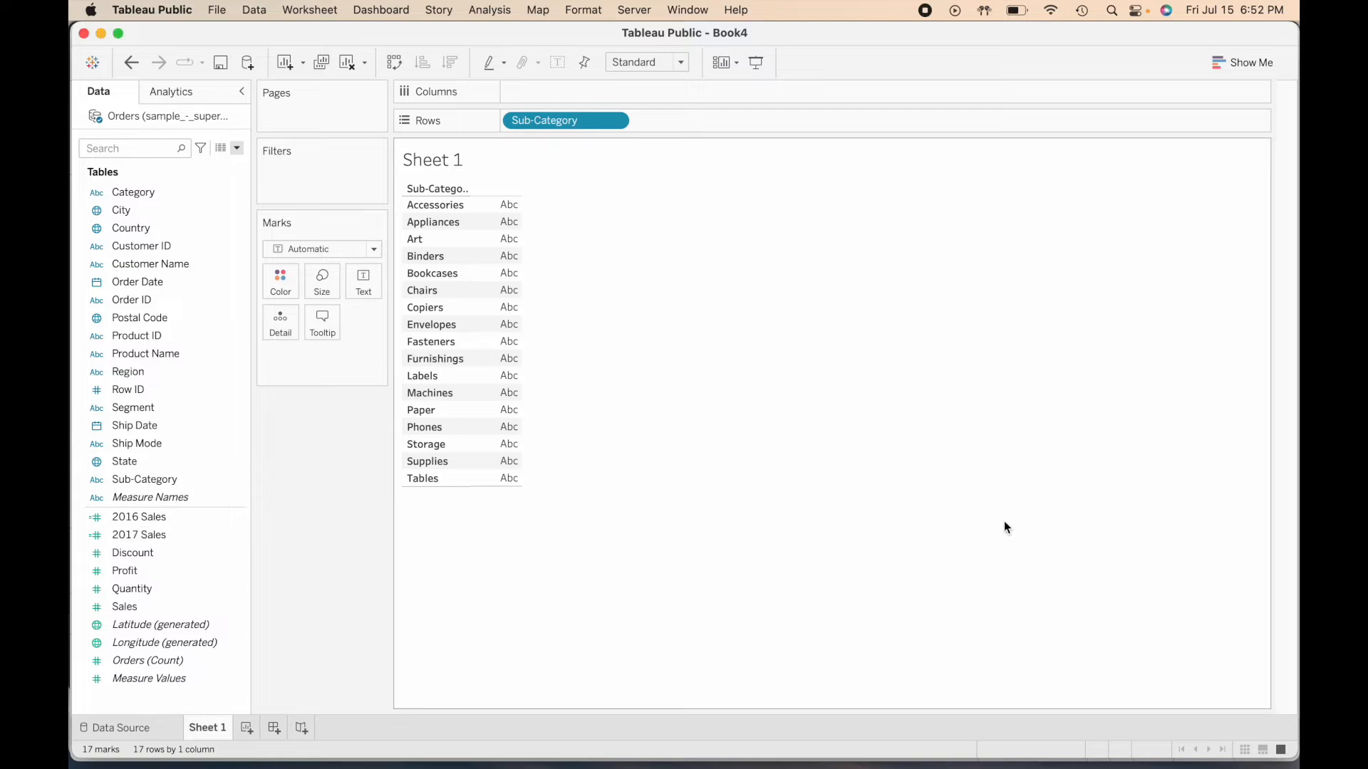
- Place 2016 Sales and 2017 Sales side by side on Columns, with 2016 Sales first
click(235, 518)
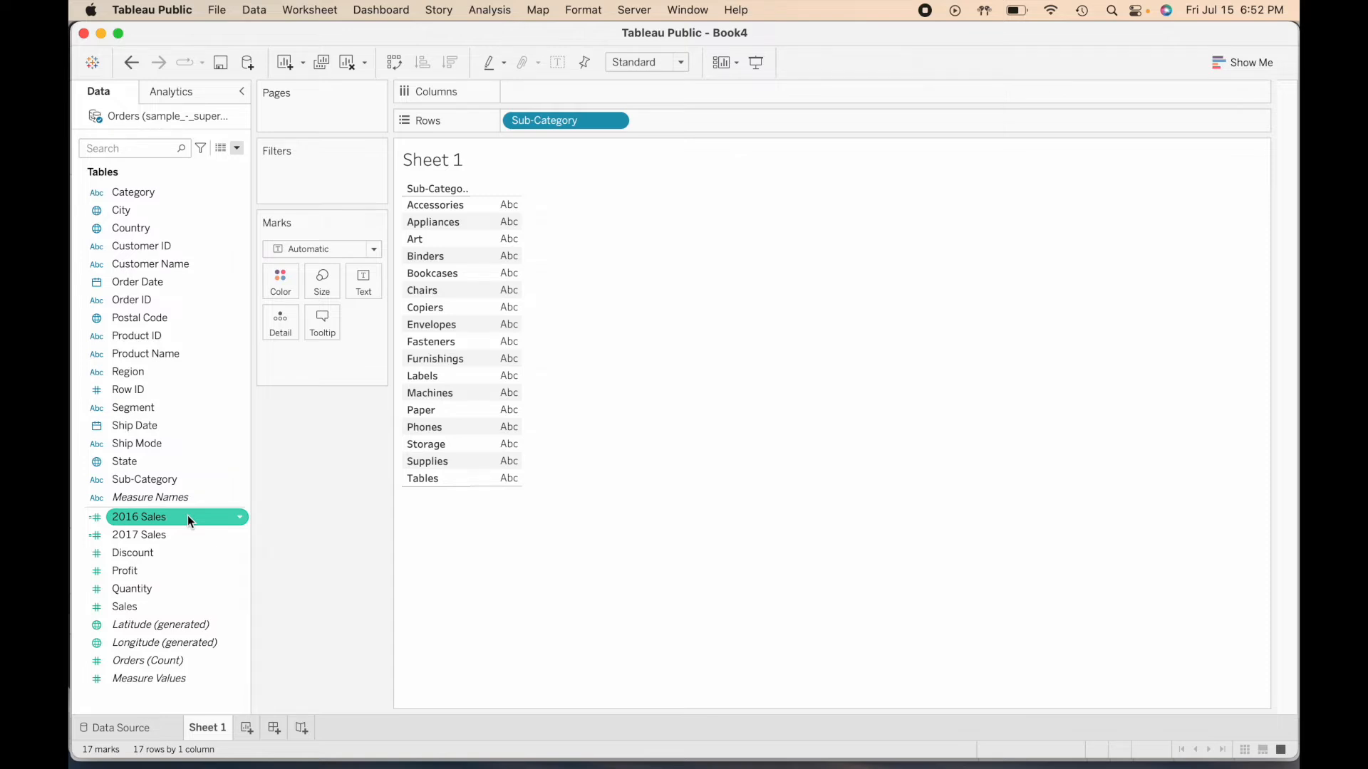
drag(187, 515, 556, 92)
mouse_move(135, 535)
mouse_down()
mouse_move(244, 409)
mouse_move(544, 213)
mouse_move(673, 90)
mouse_up()
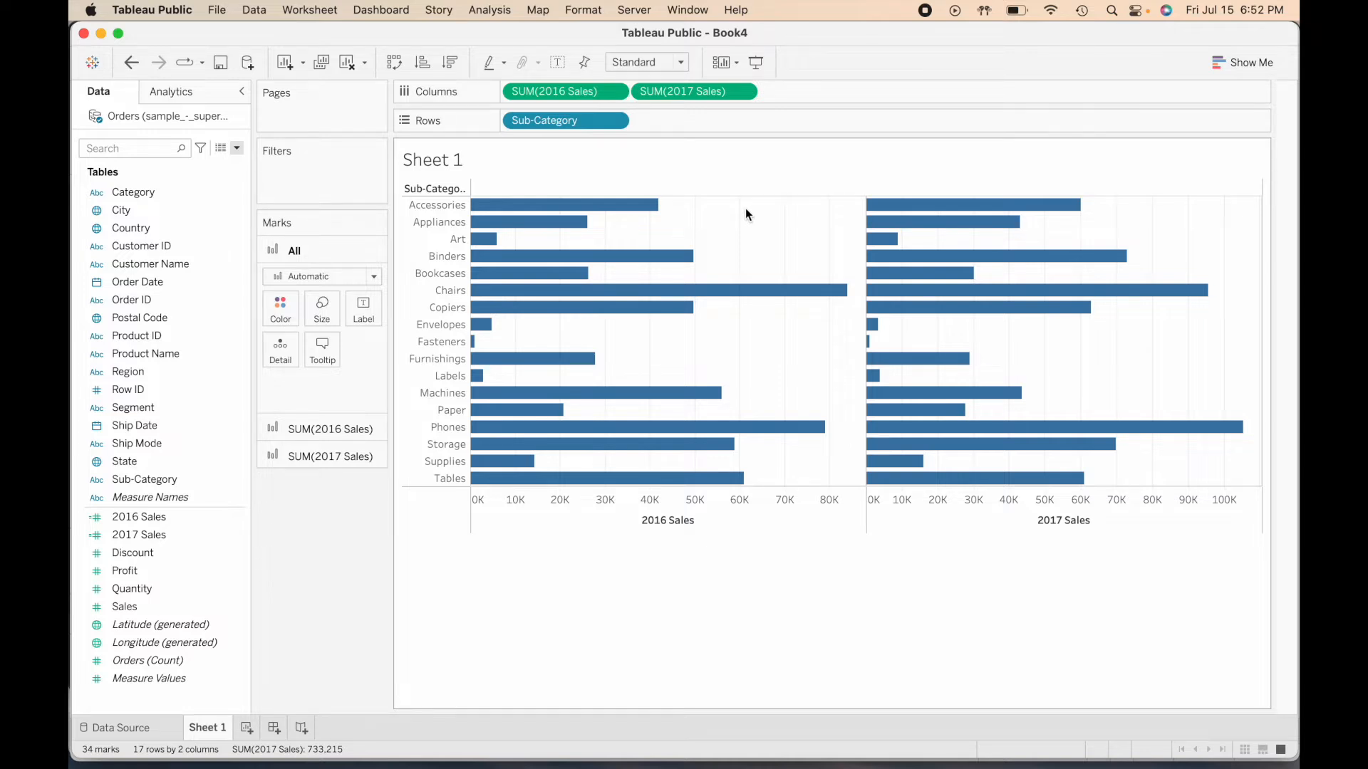
- Combine the two sales measures into one chart by making SUM(2017 Sales) a dual axis
click(741, 93)
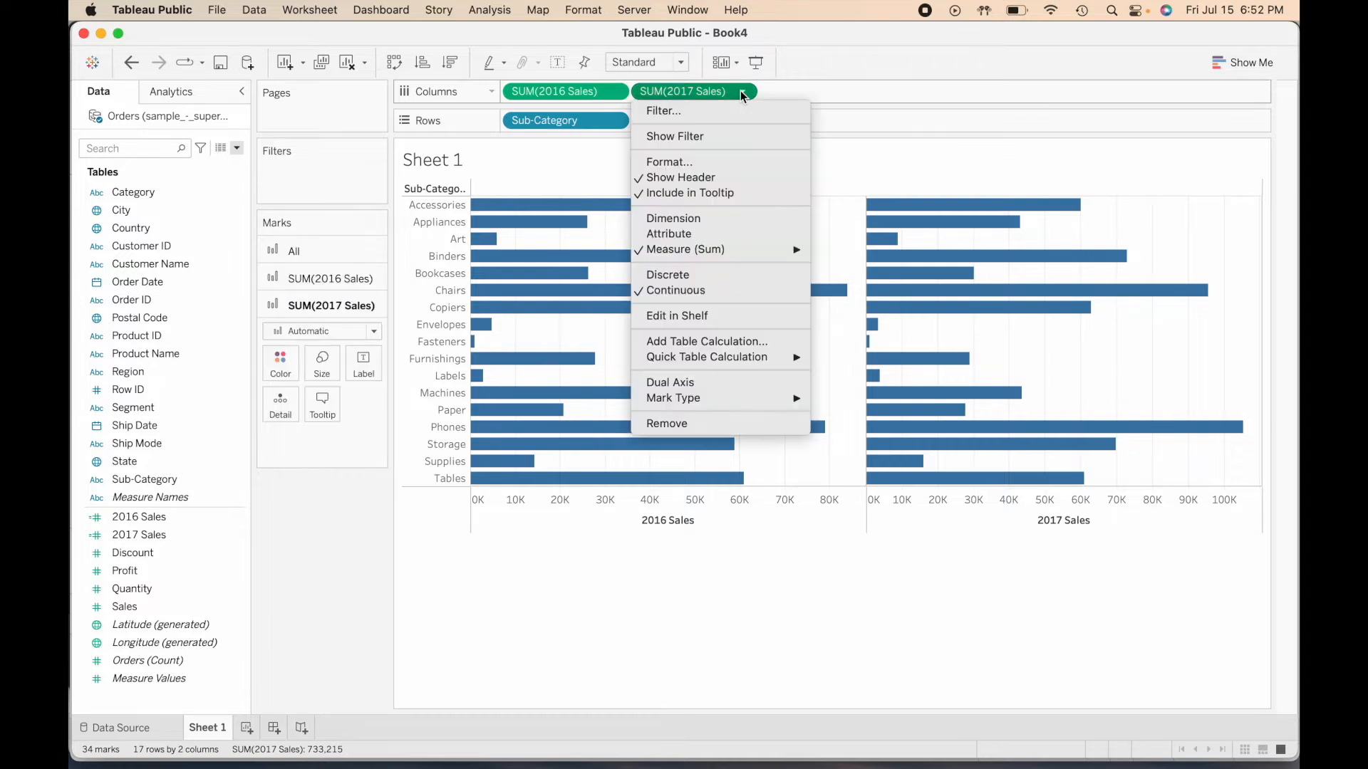
click(742, 93)
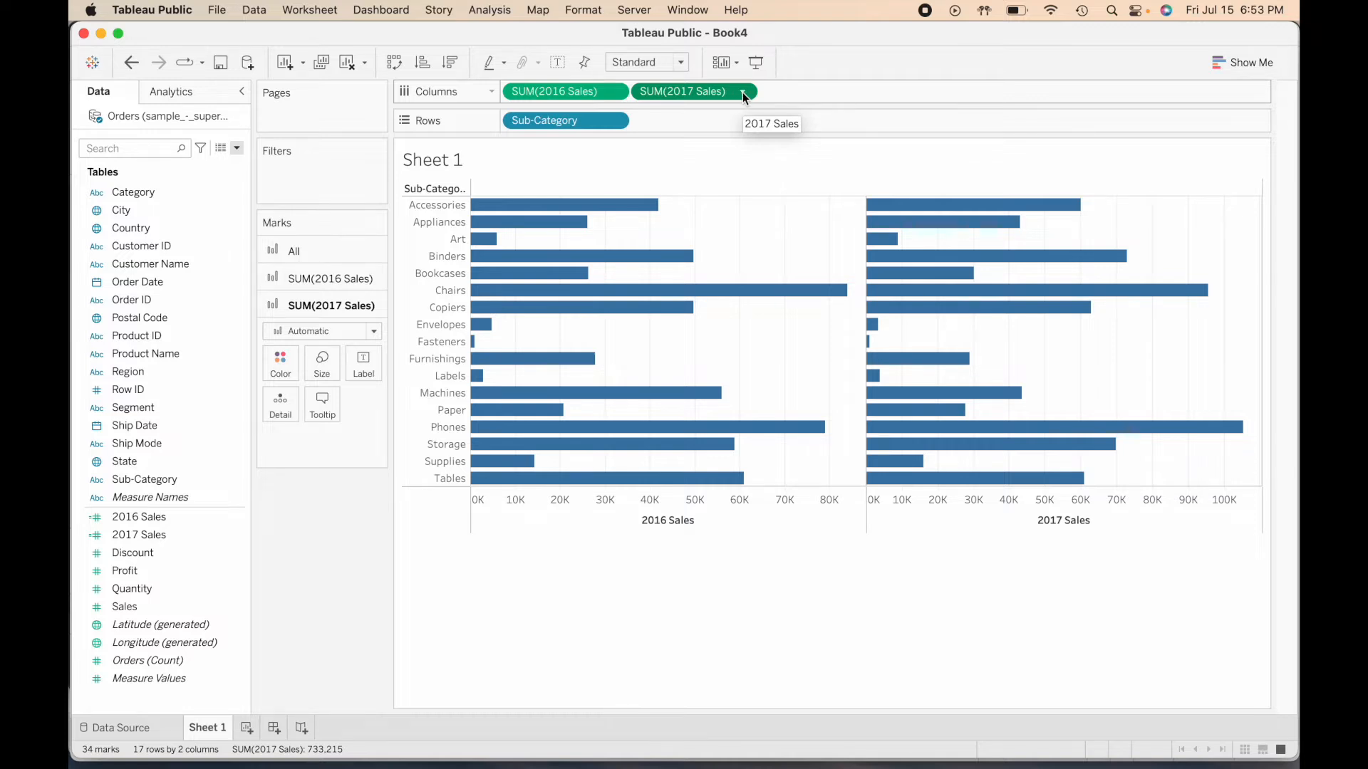
click(744, 93)
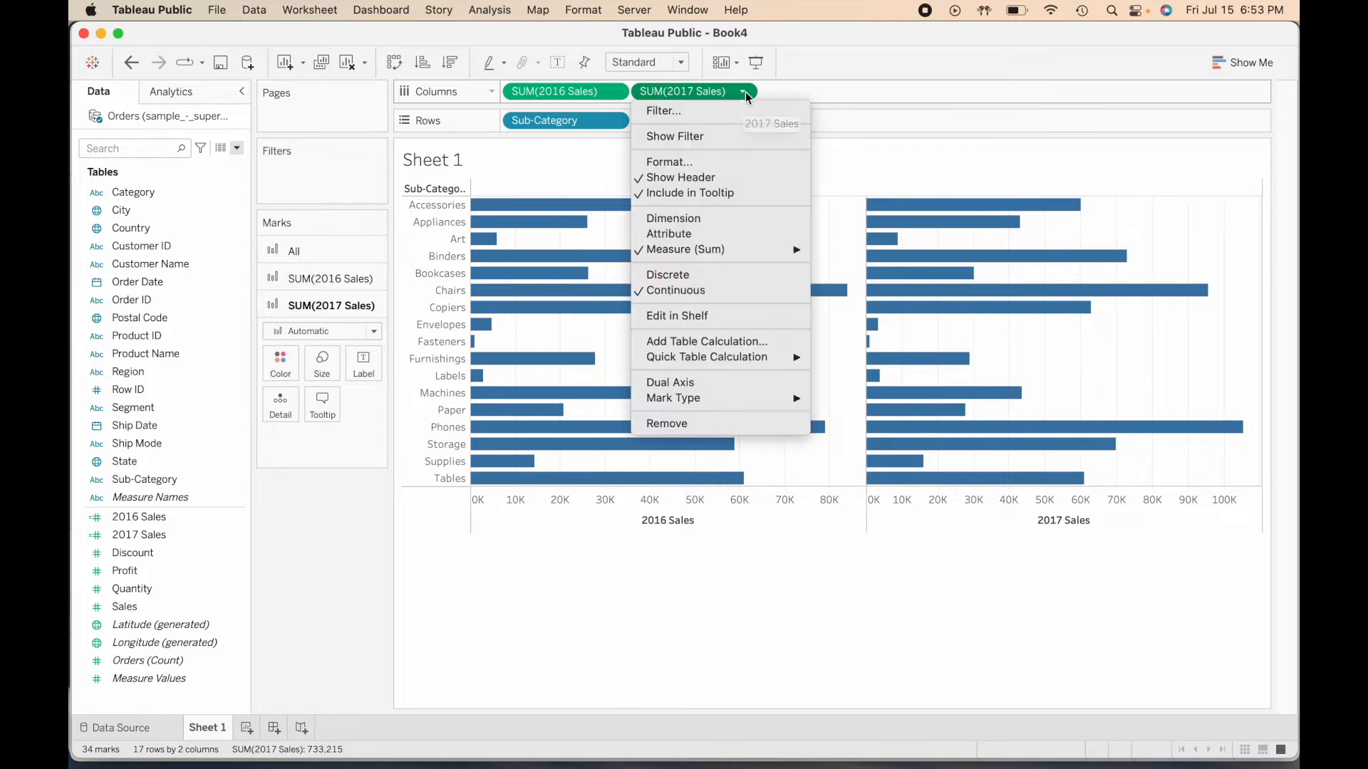
click(723, 386)
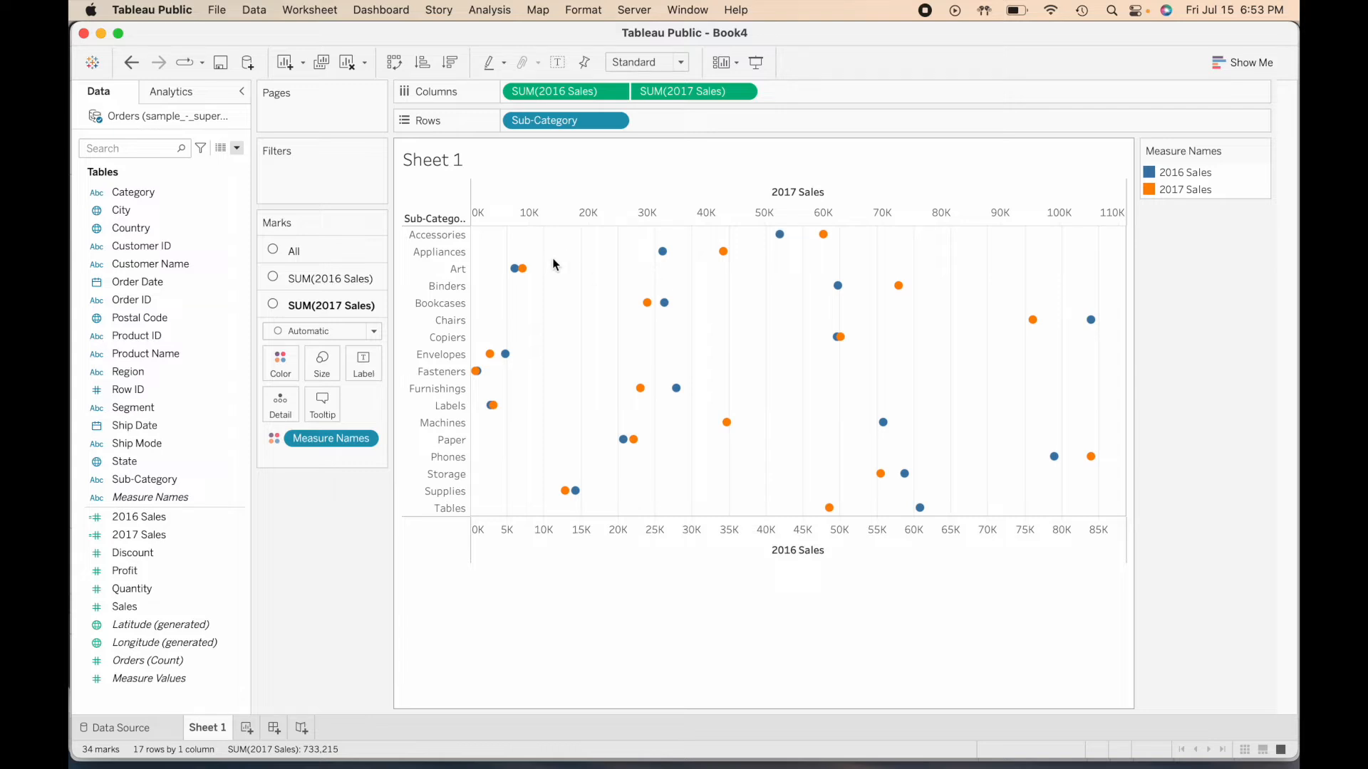
- Change the mark type of all measures on the chart to Bar
click(330, 250)
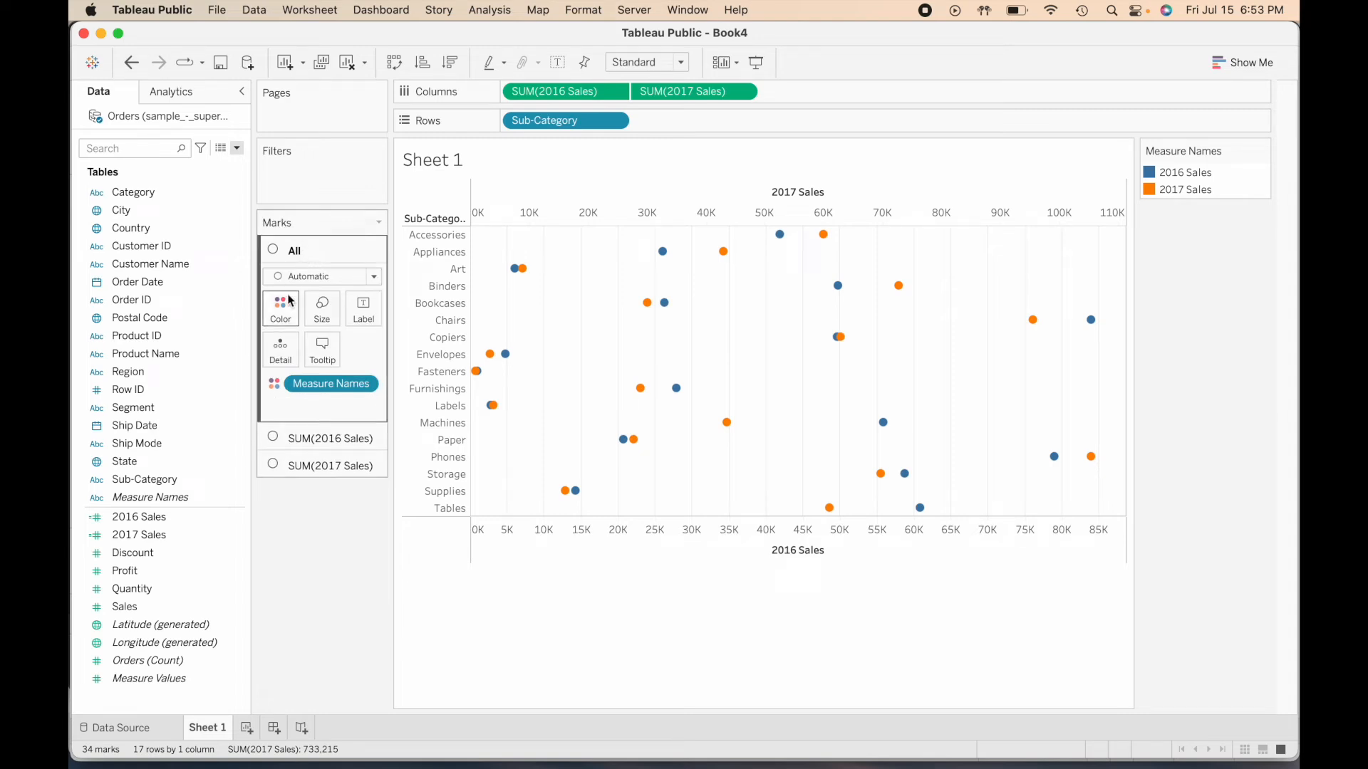
click(319, 437)
click(325, 456)
click(329, 251)
click(327, 276)
click(335, 275)
click(336, 275)
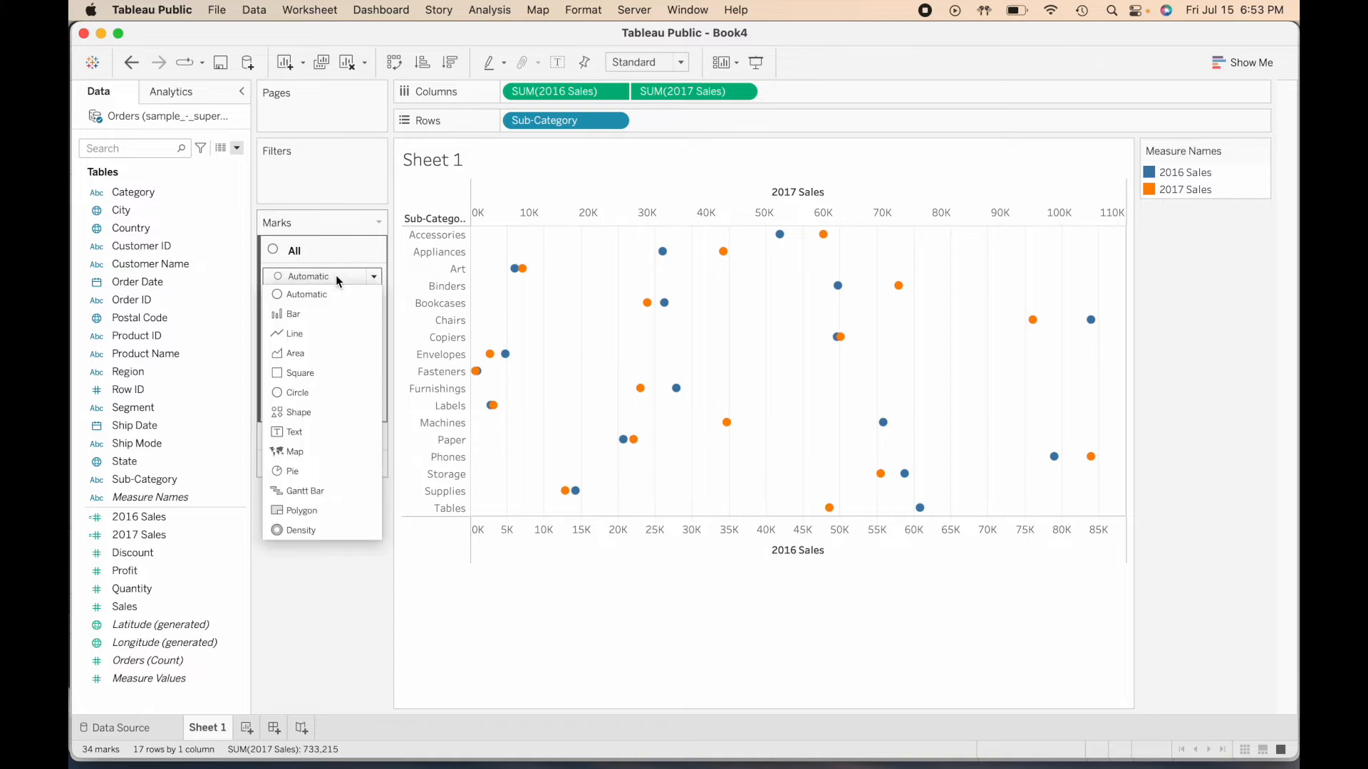
click(323, 313)
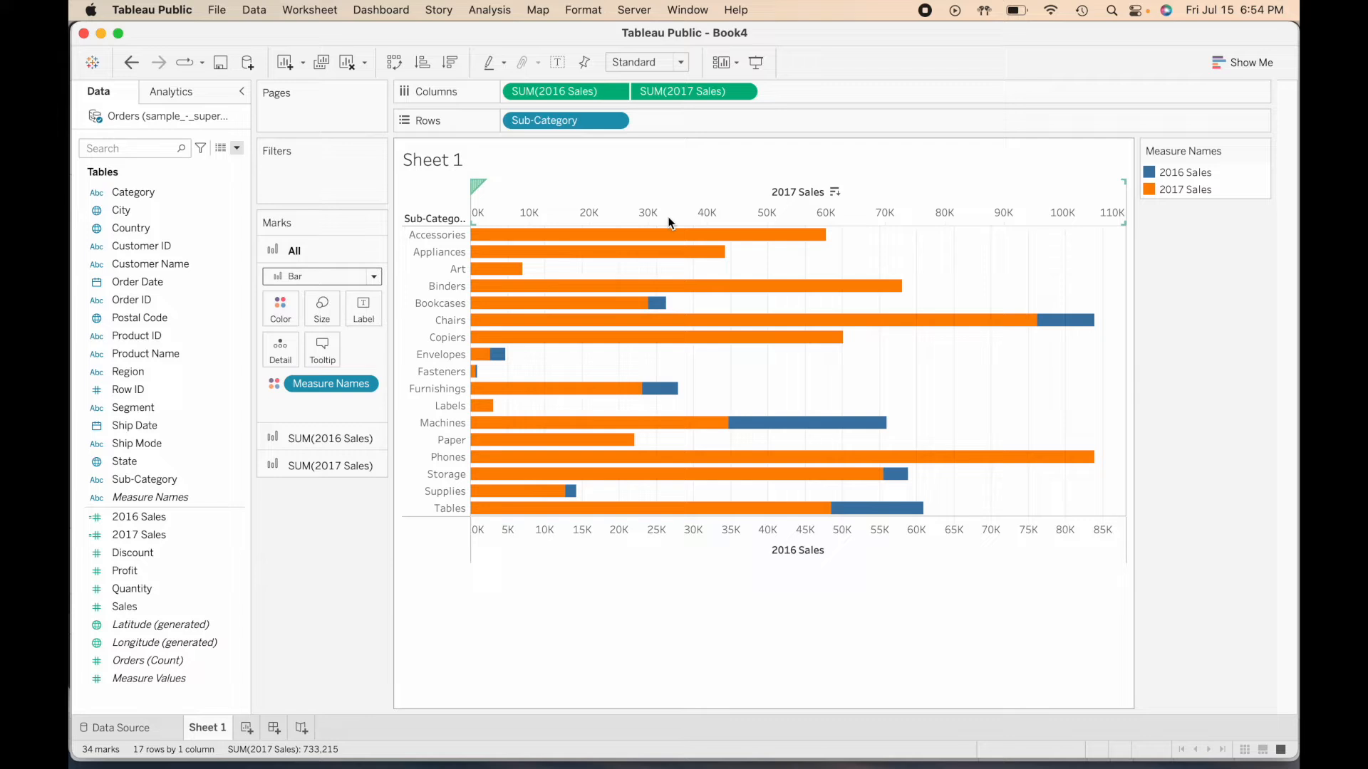
- Synchronize the 2017 Sales axis with the 2016 Sales axis
right_click(610, 213)
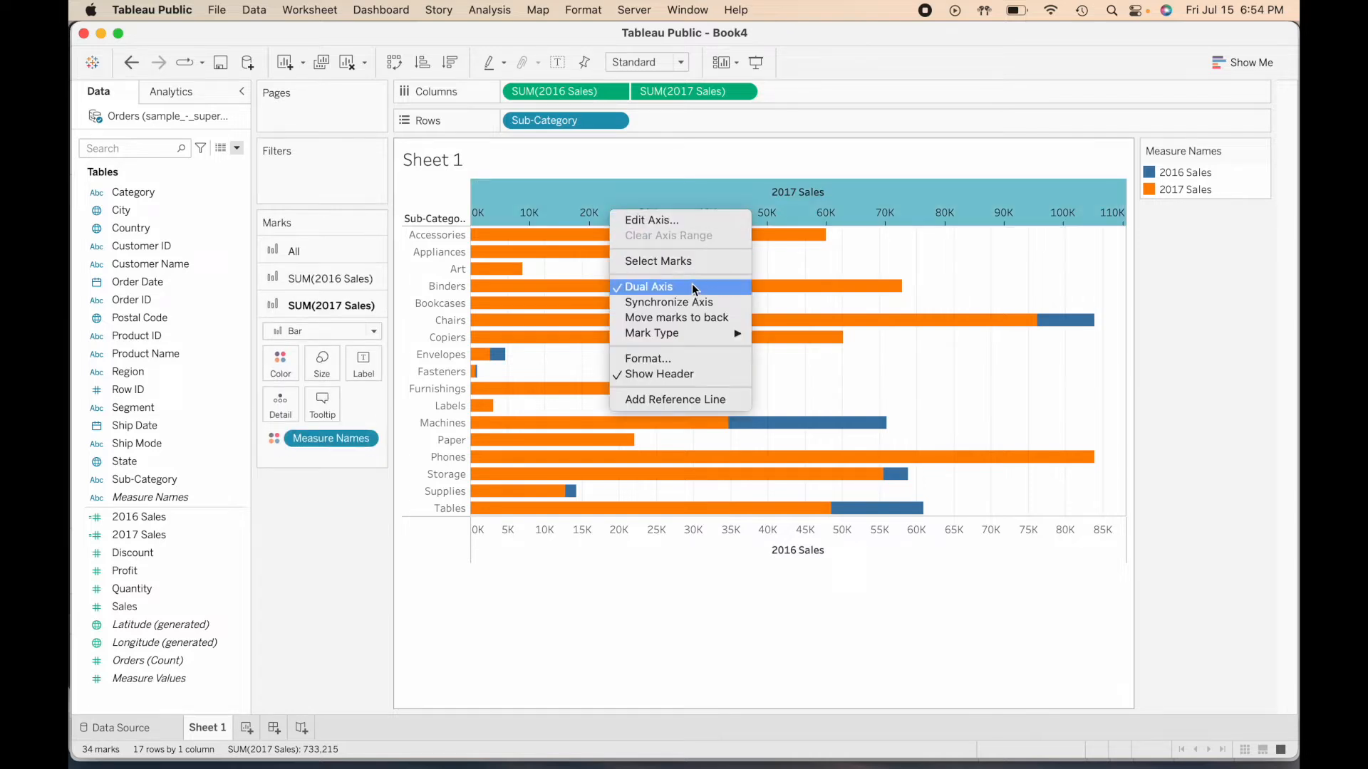
click(732, 304)
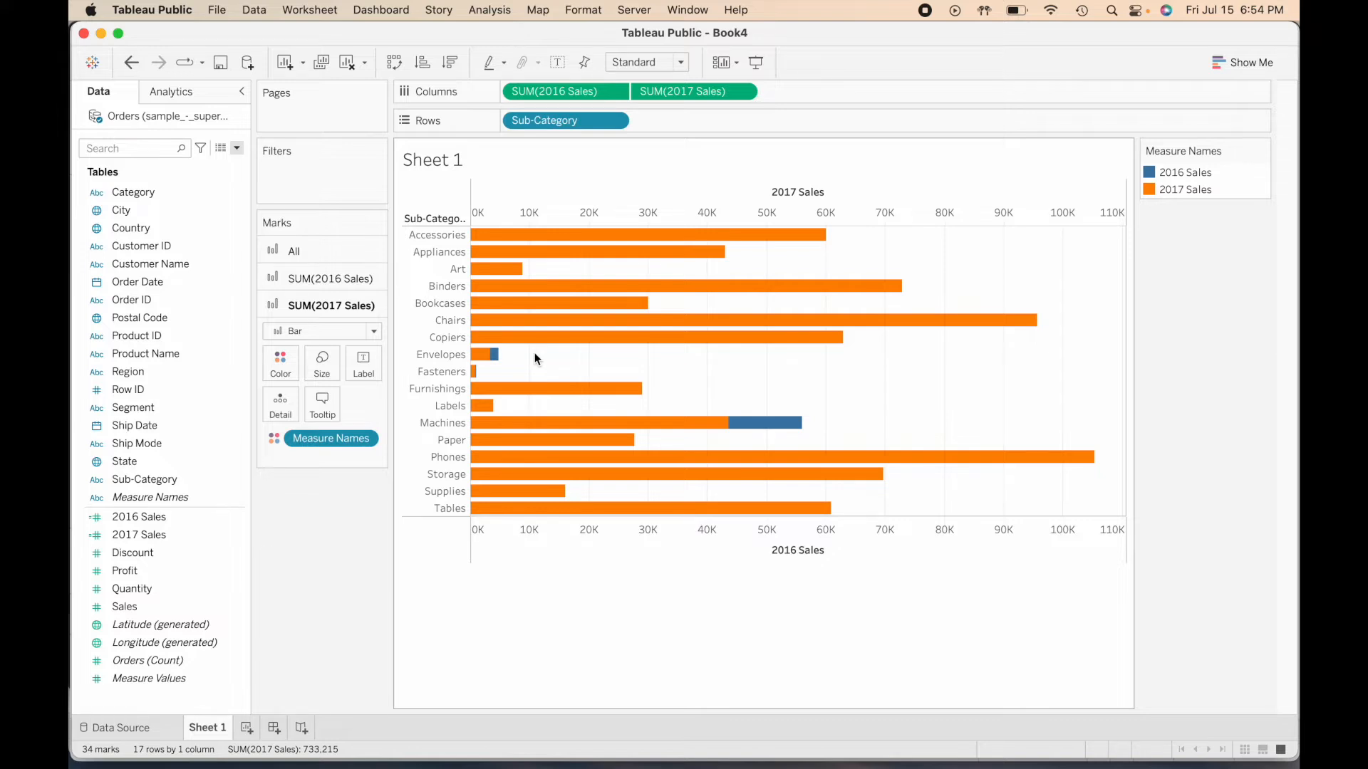
mouse_move(485, 364)
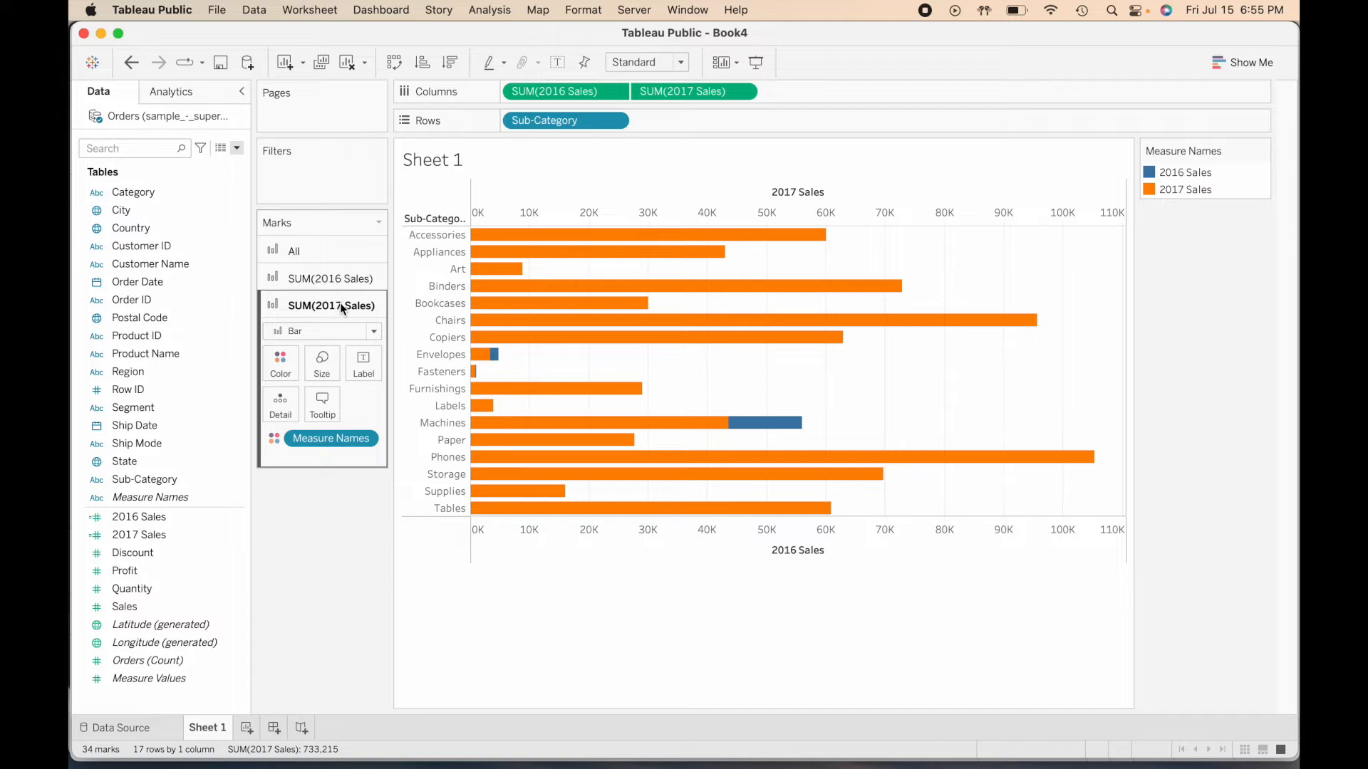
- Make the 2017 Sales bars narrower so the 2016 Sales bars show behind them
click(322, 363)
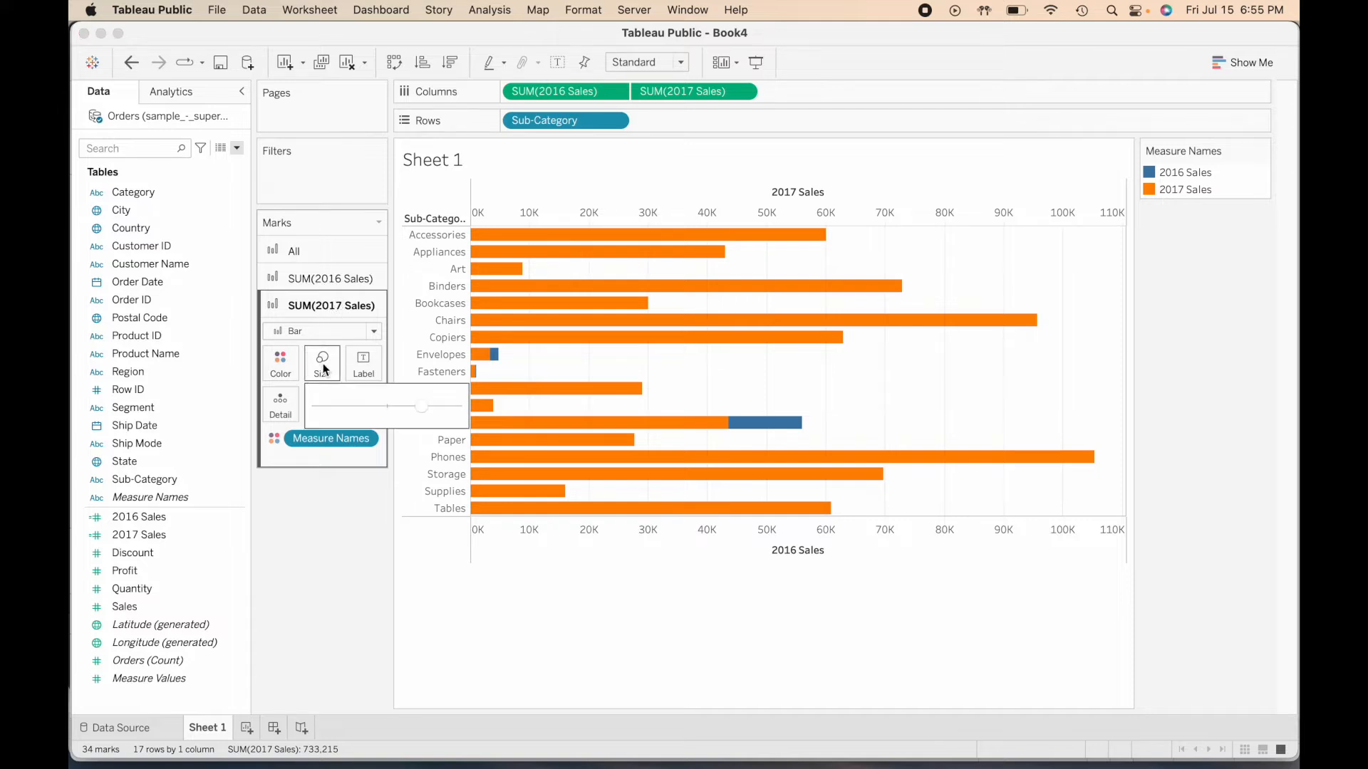
click(385, 404)
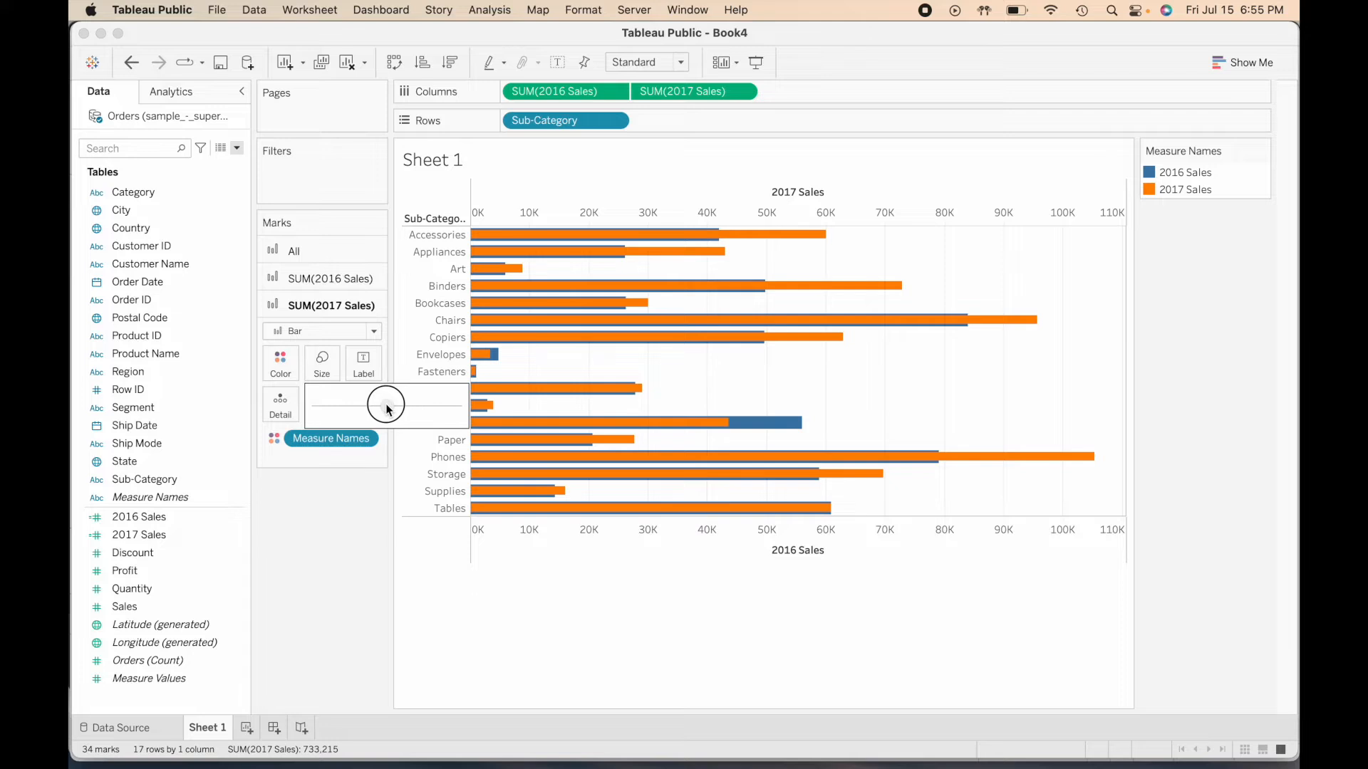
click(328, 528)
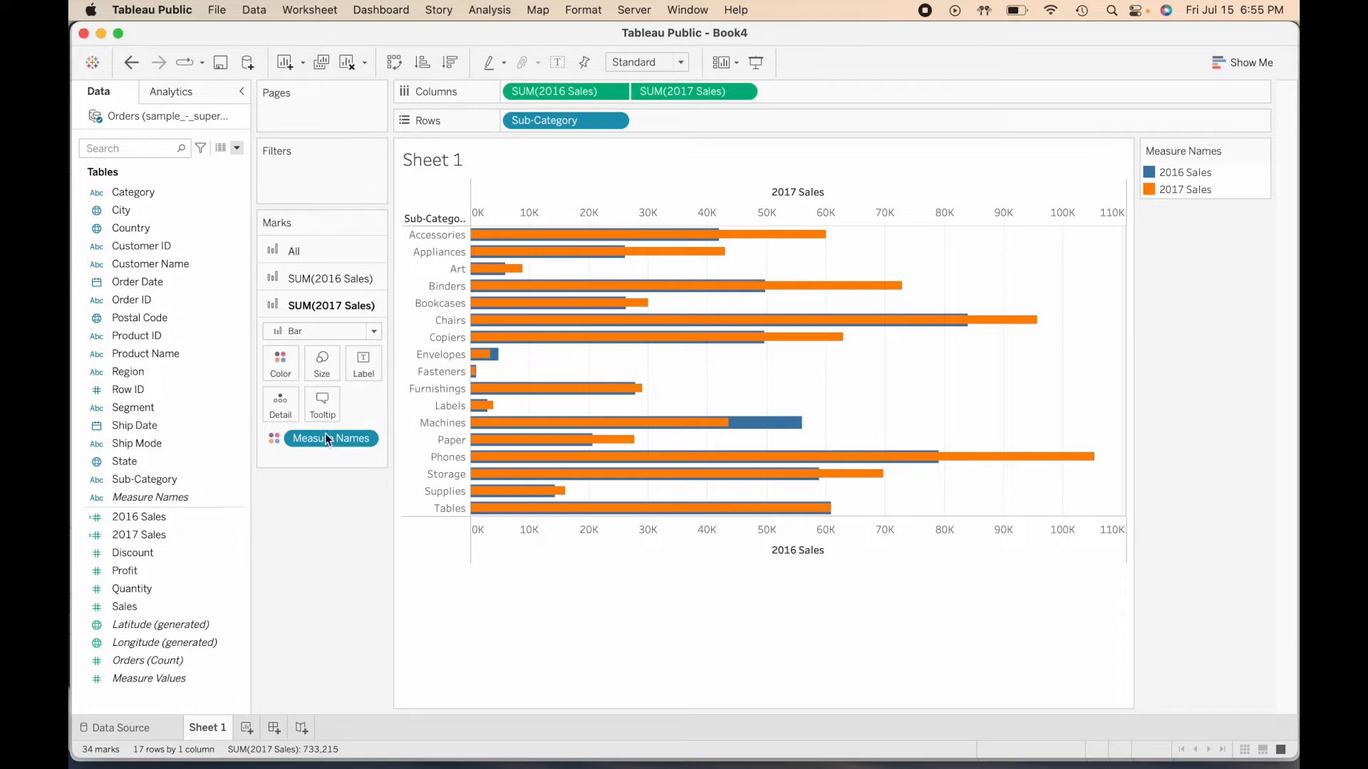
- Widen the 2016 Sales bars to almost the full row height
click(336, 280)
click(326, 339)
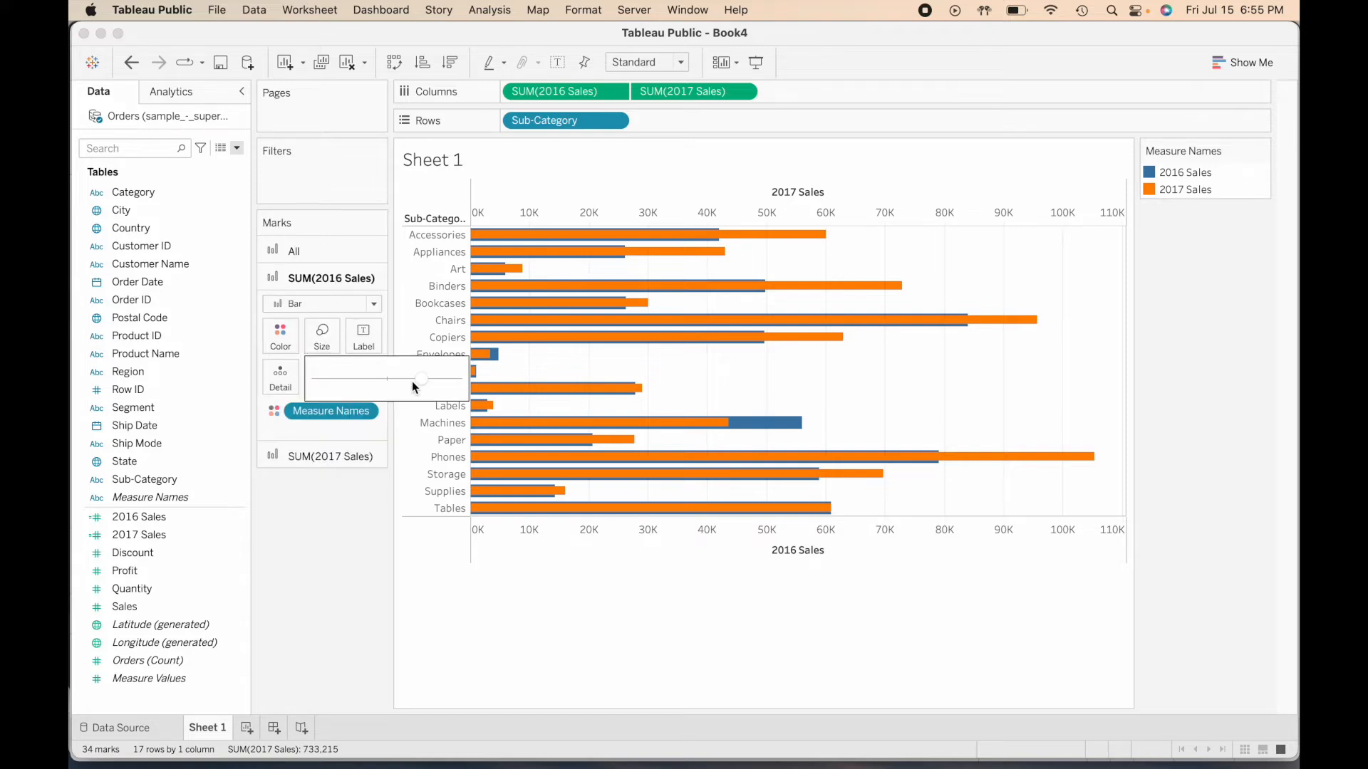
drag(426, 379, 446, 378)
click(328, 497)
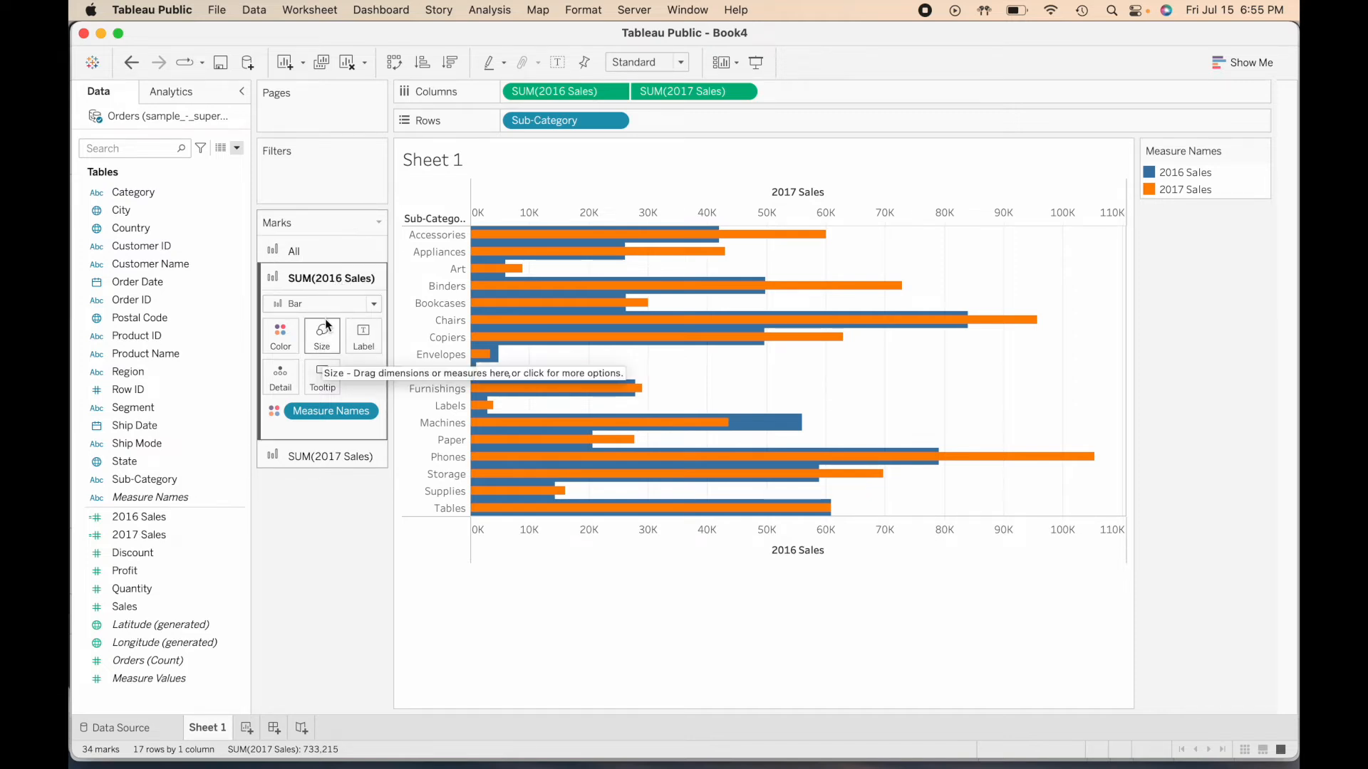
- Reduce the width of the 2016 Sales bars slightly to leave small gaps between the rows
click(322, 247)
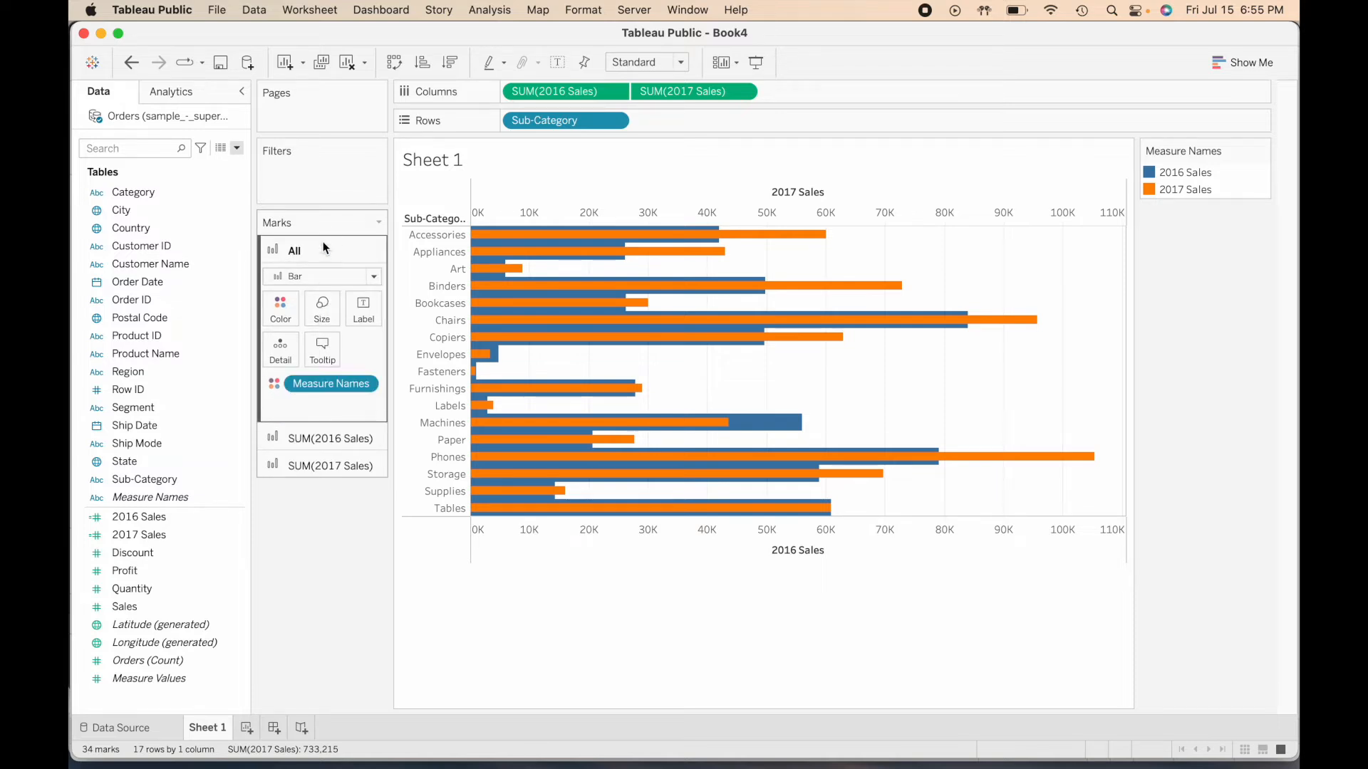
click(328, 438)
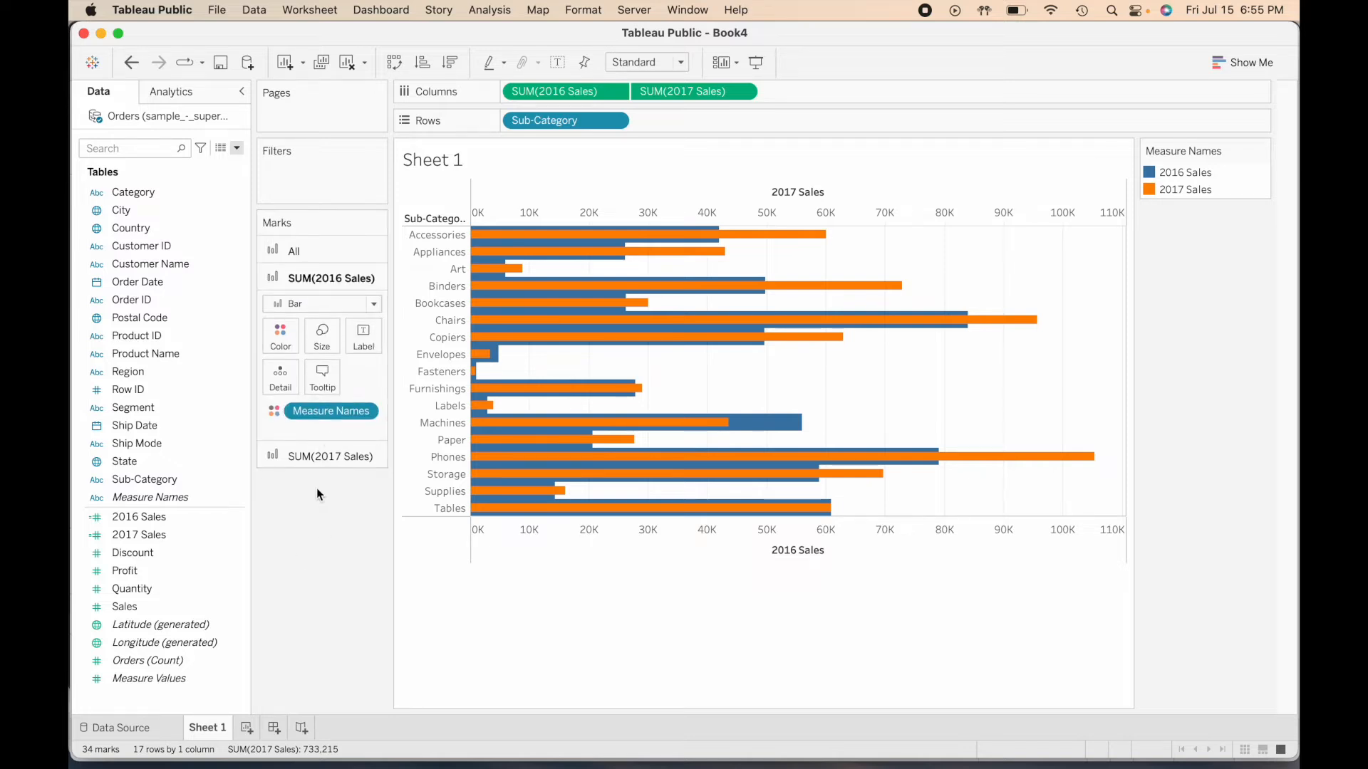
click(322, 336)
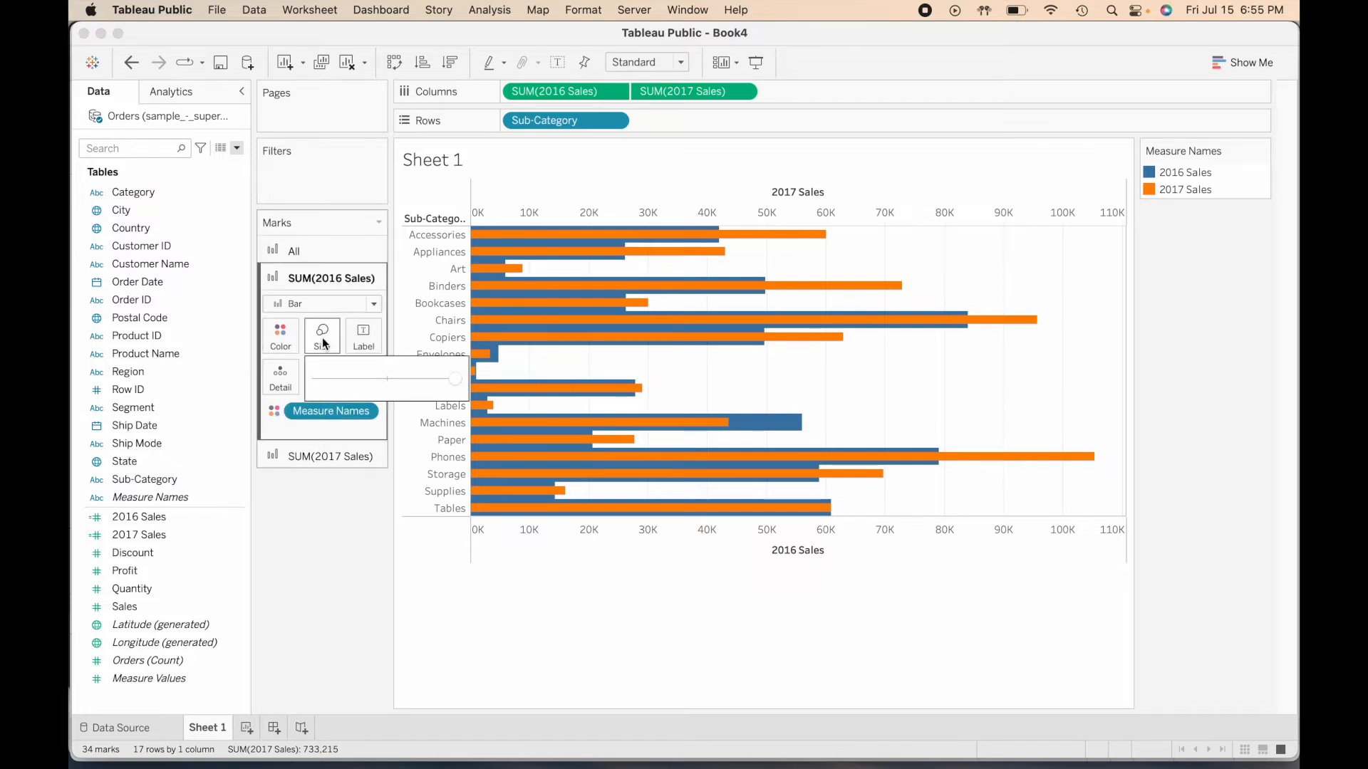
click(449, 381)
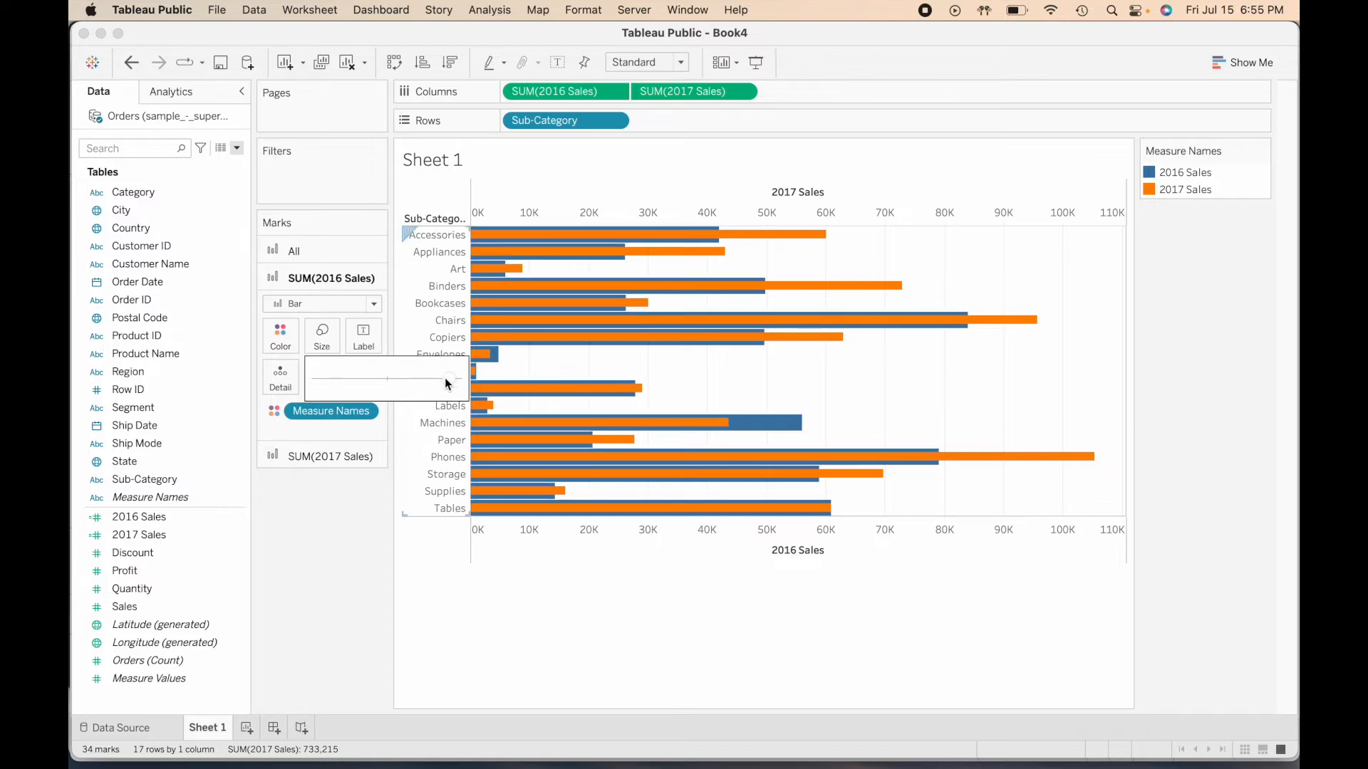
click(307, 552)
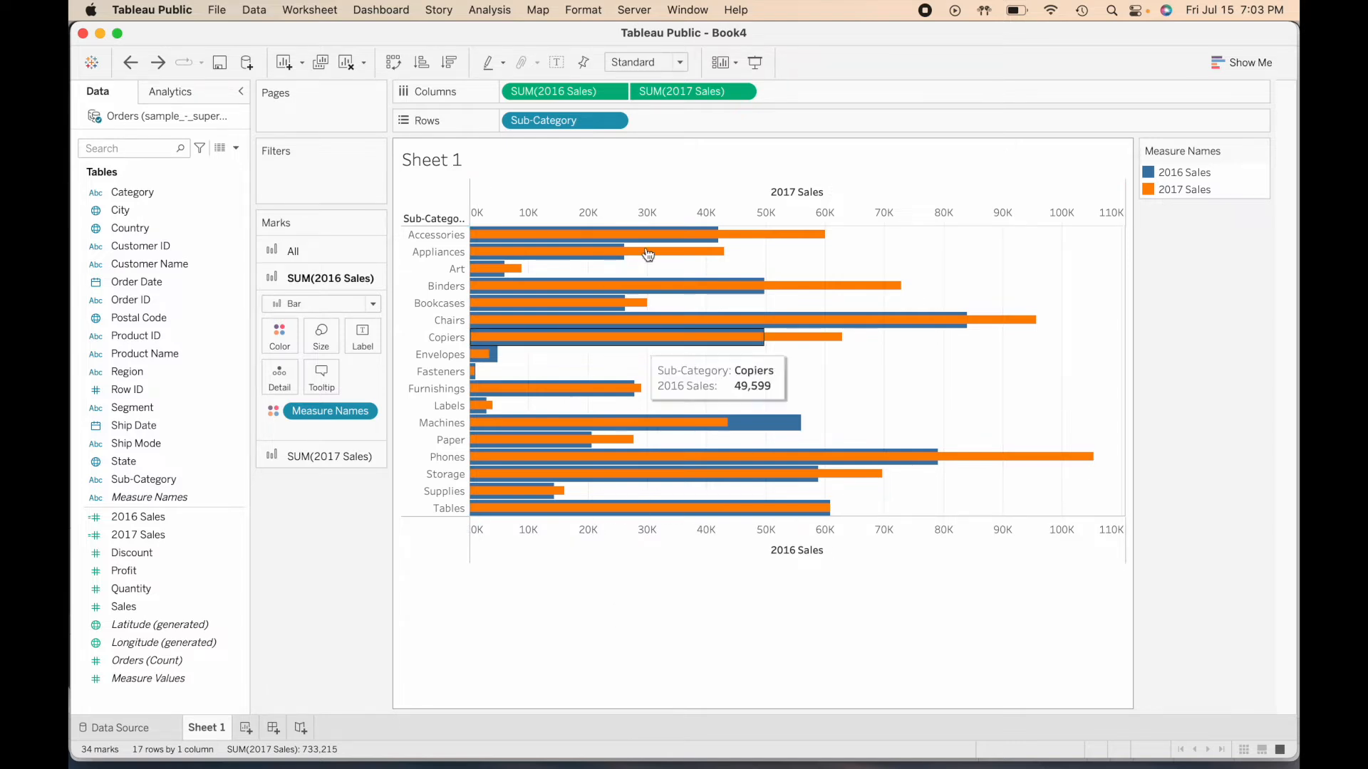
- Hide the 2017 Sales axis header and the Sub-Category field label for rows
click(620, 210)
right_click(620, 209)
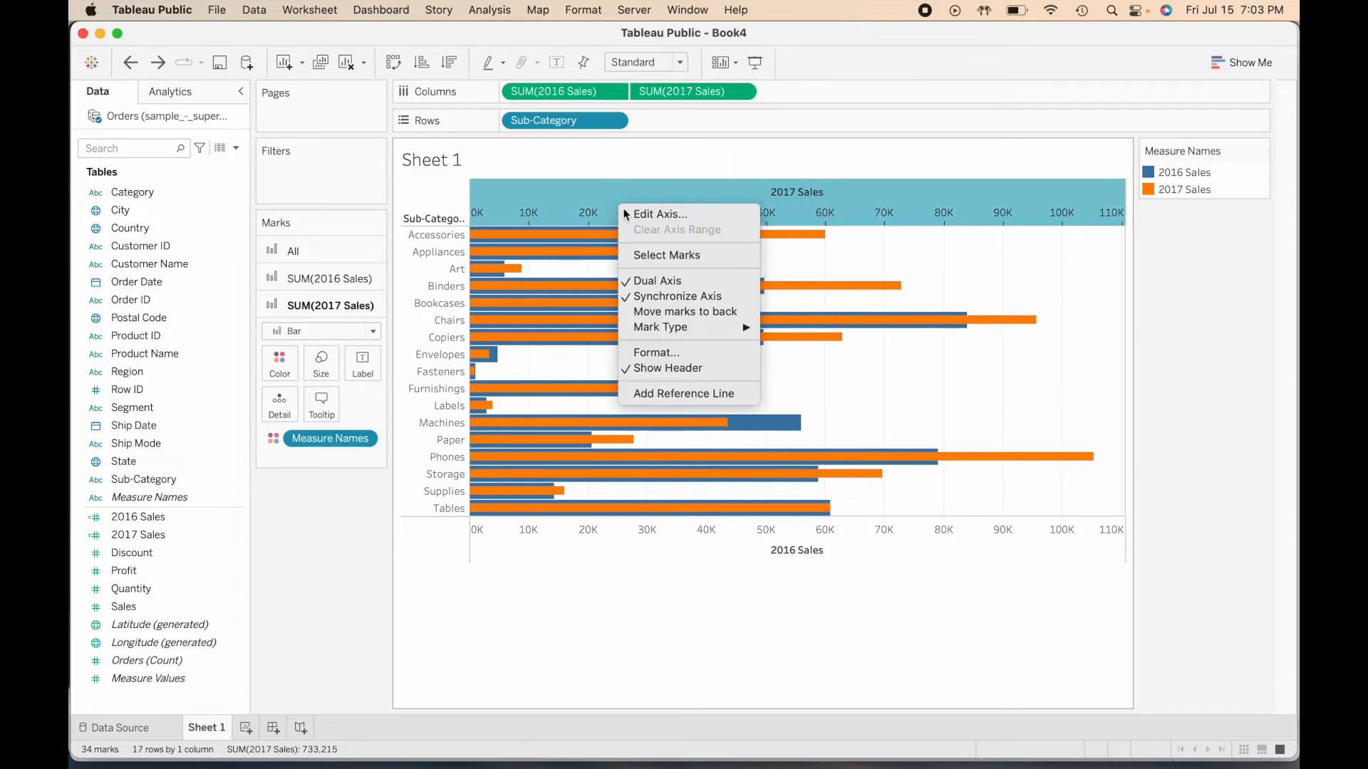
click(688, 369)
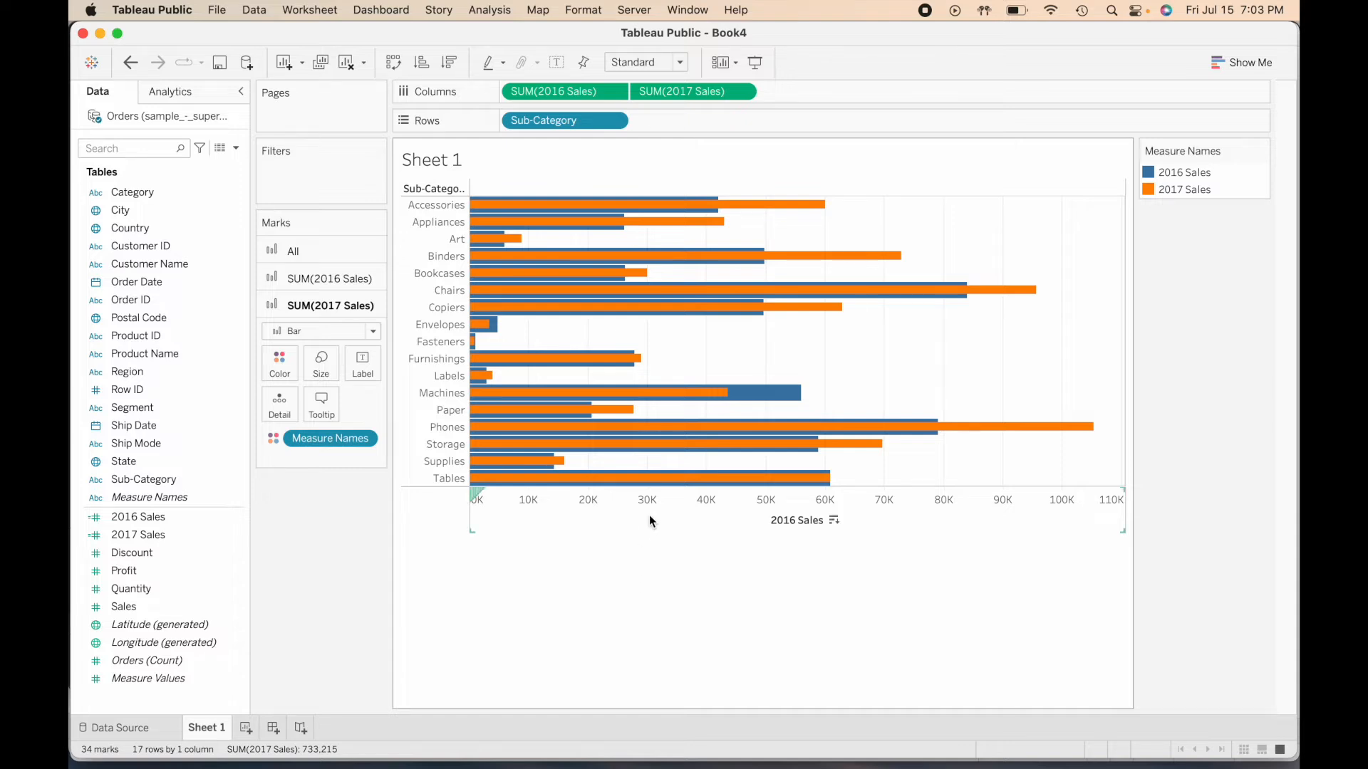
right_click(421, 189)
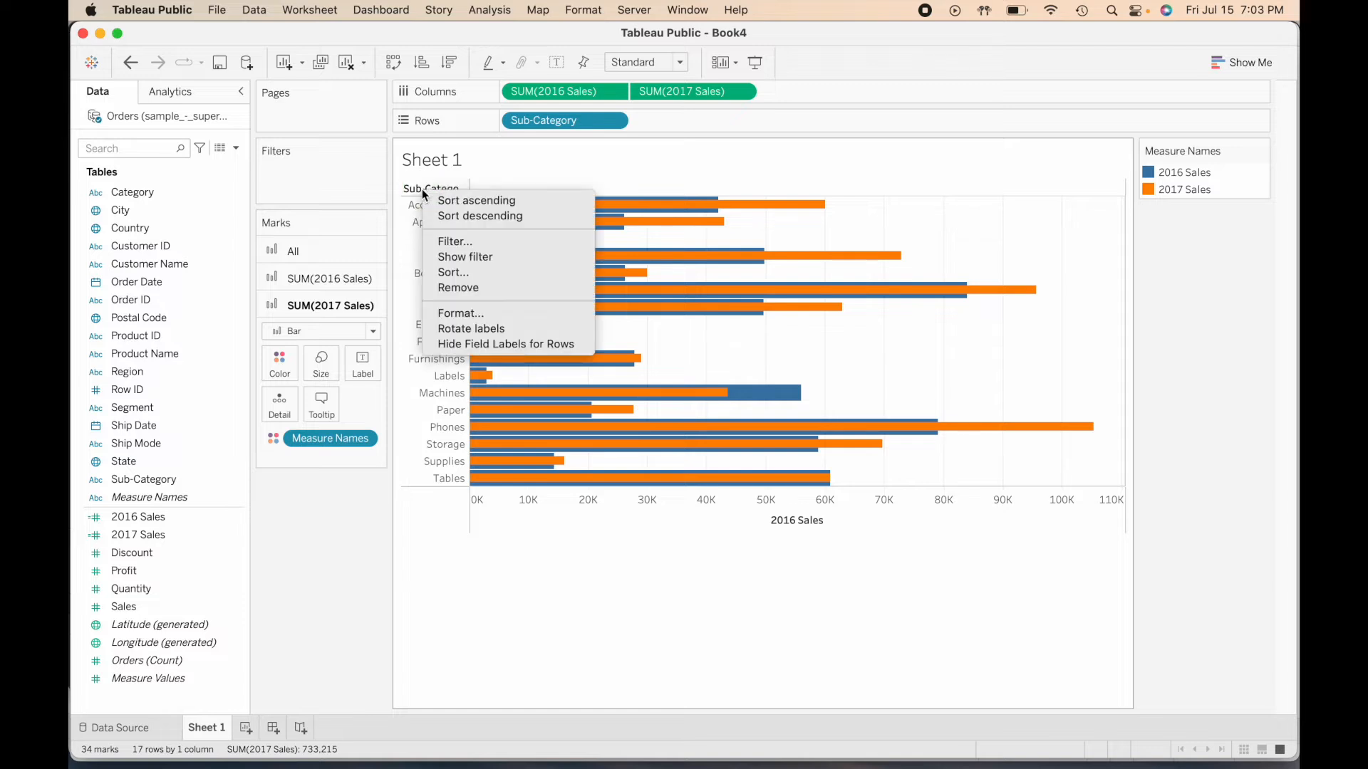
click(587, 343)
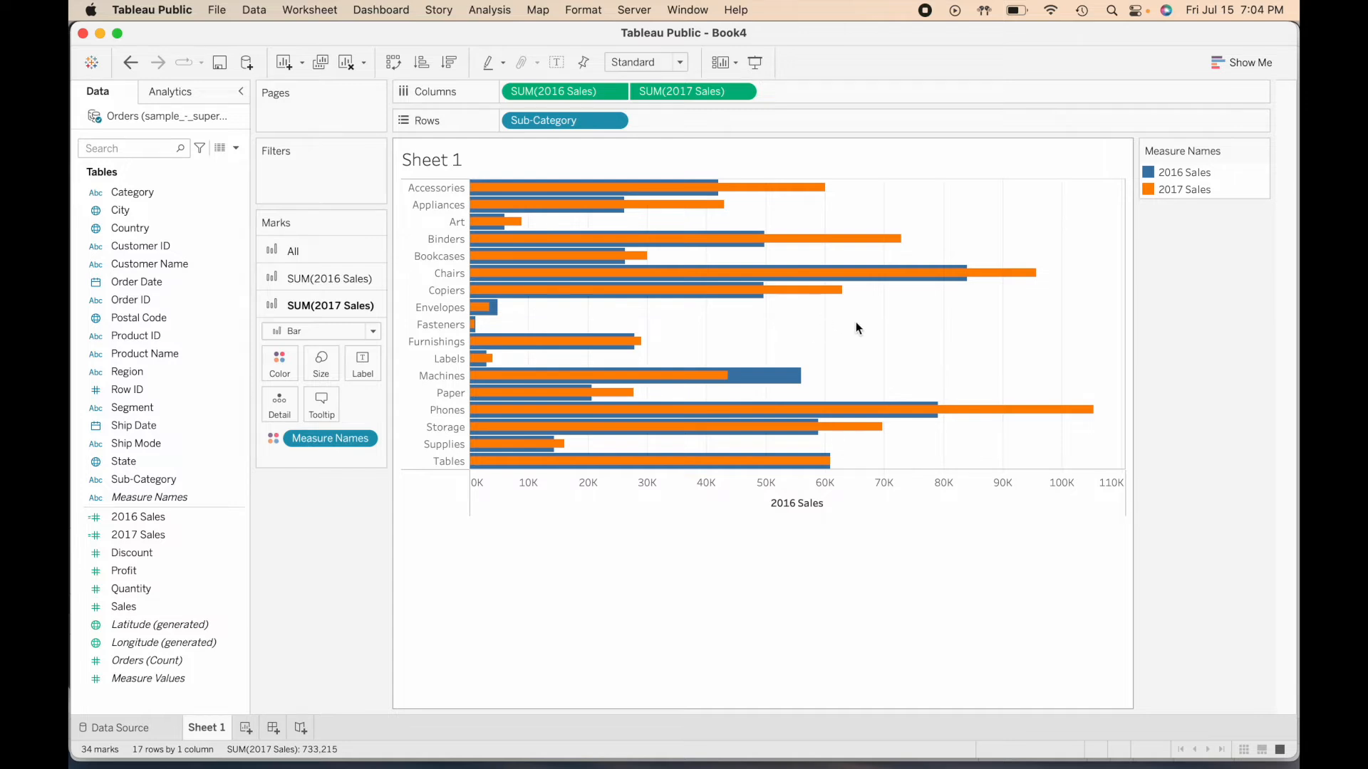
- In the sheet's border formatting, set the row divider's pane line to None
right_click(803, 326)
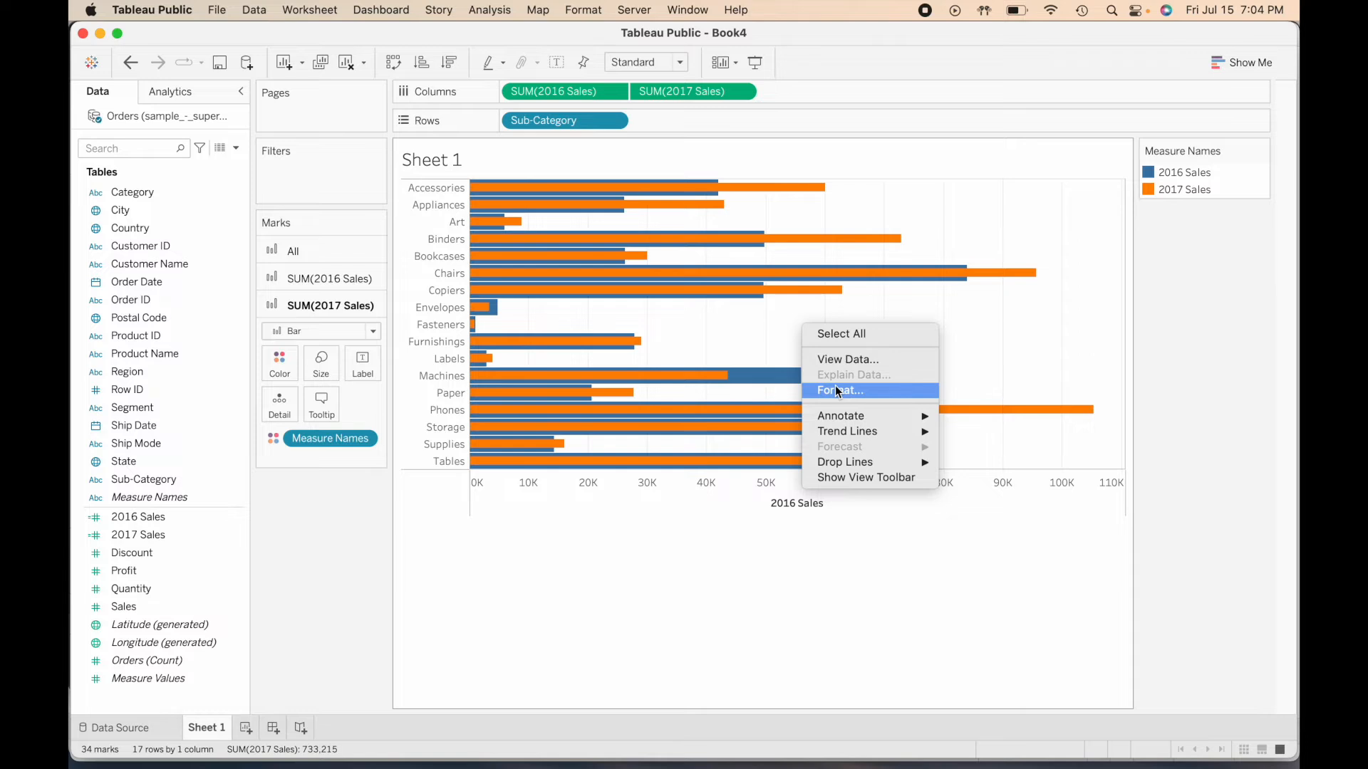
click(800, 340)
right_click(782, 322)
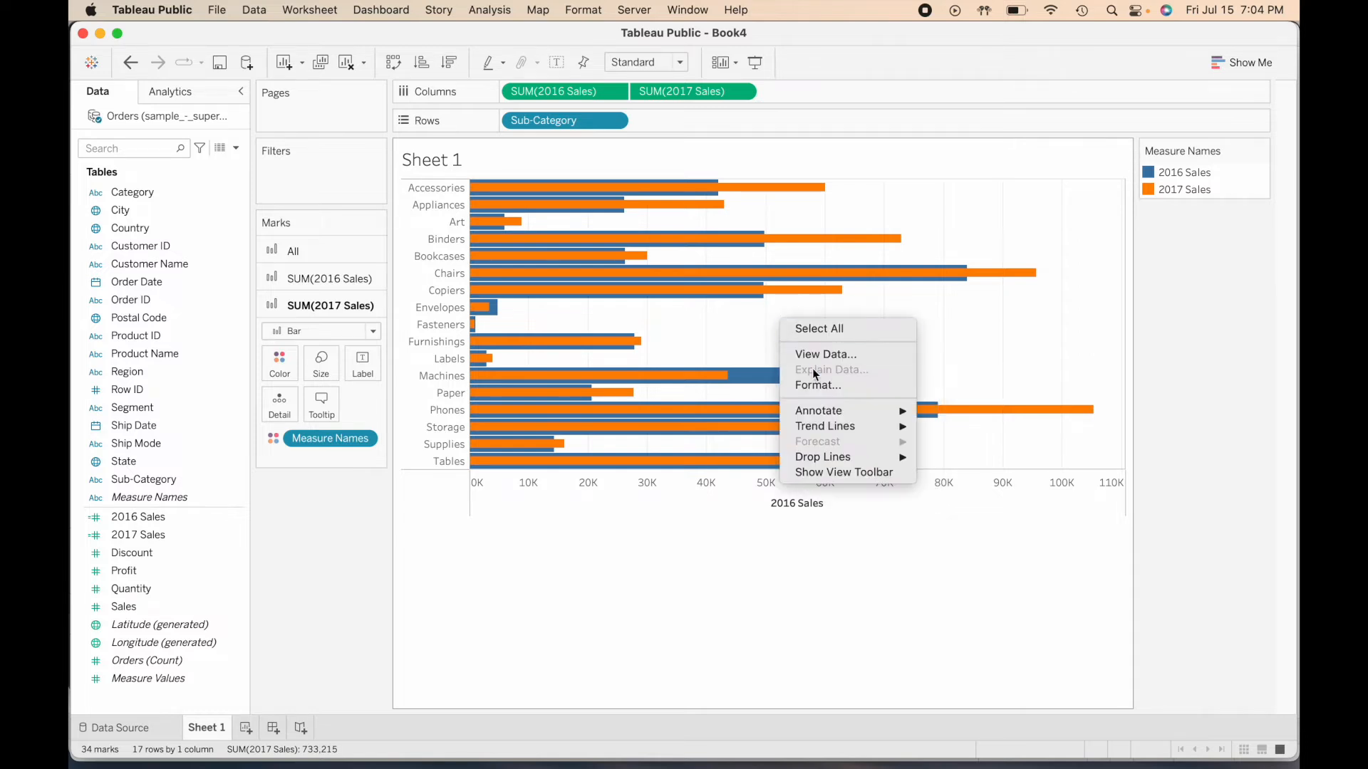
click(819, 385)
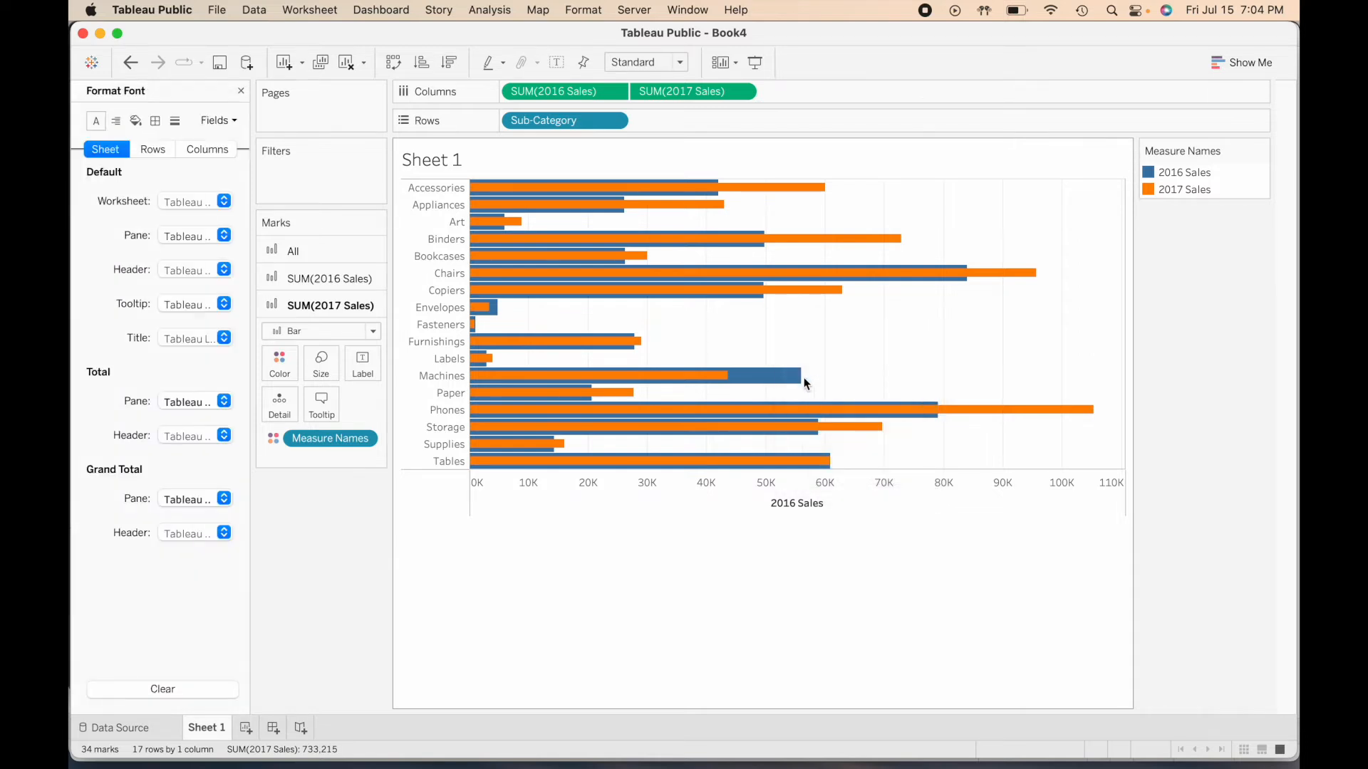
click(156, 122)
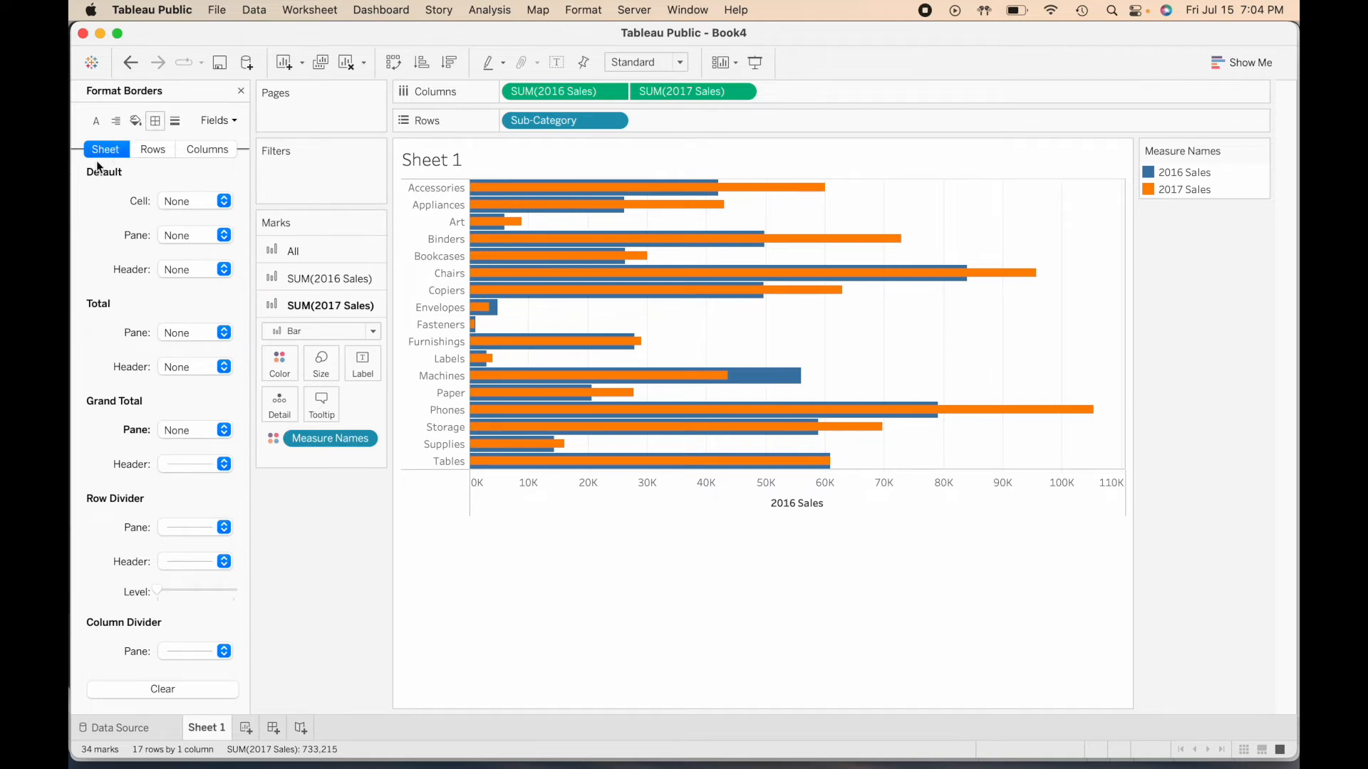
click(192, 531)
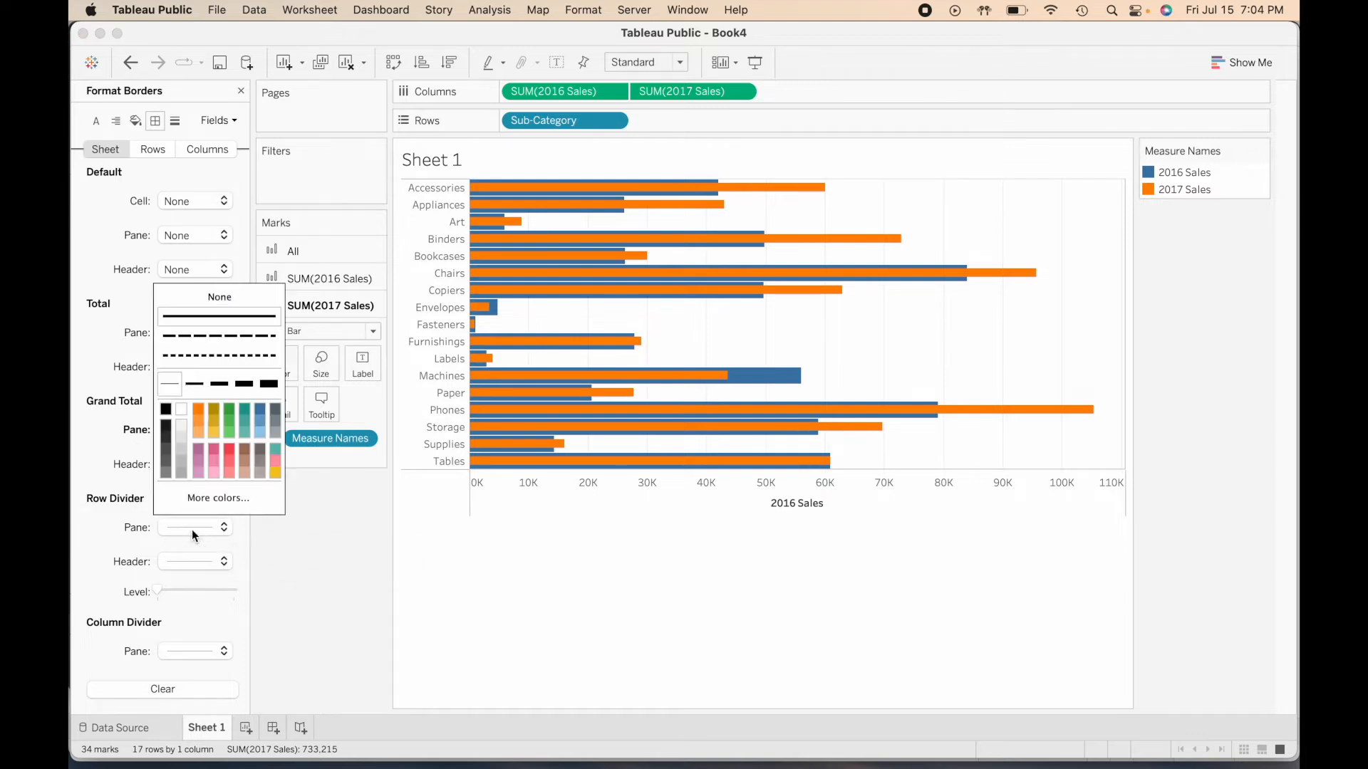
click(228, 298)
- Set the sheet's column divider pane line to None and close the border formatting
scroll(107, 536, down, 3)
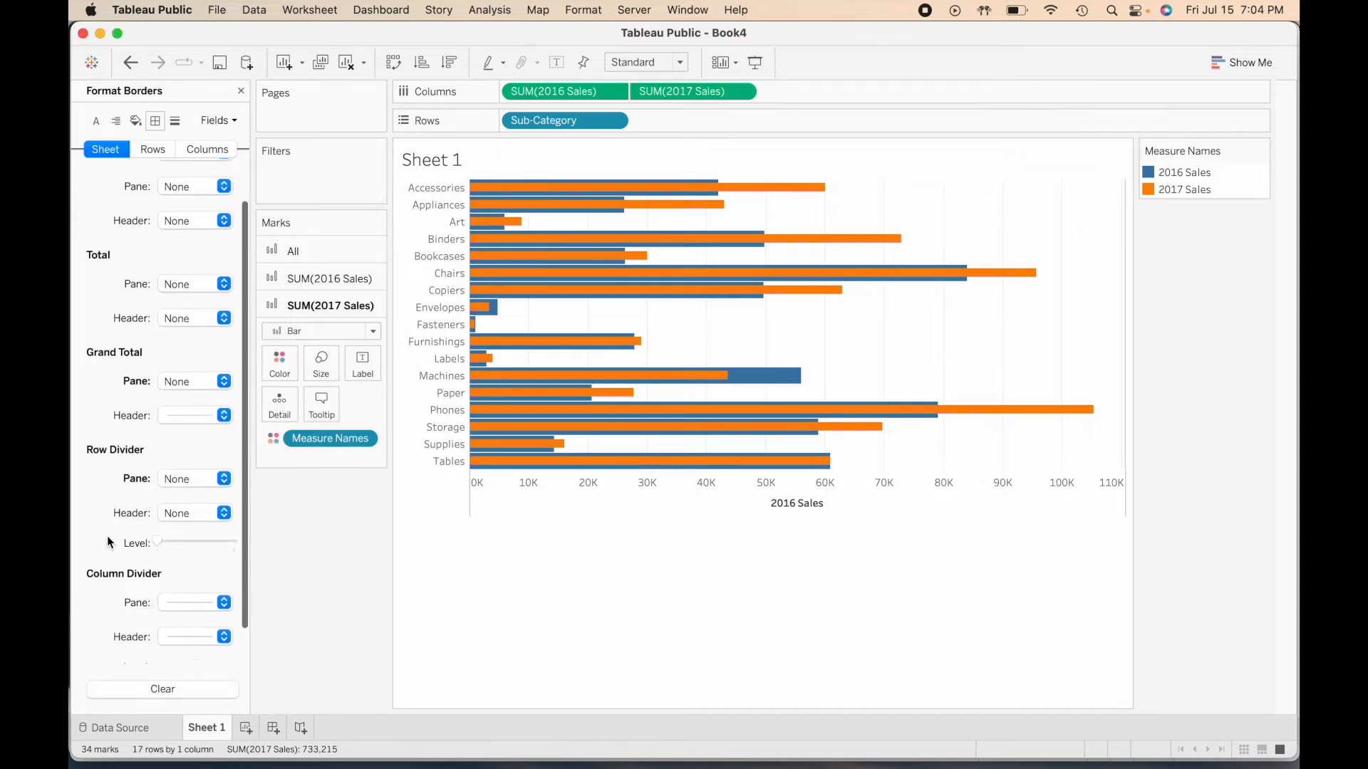
click(196, 566)
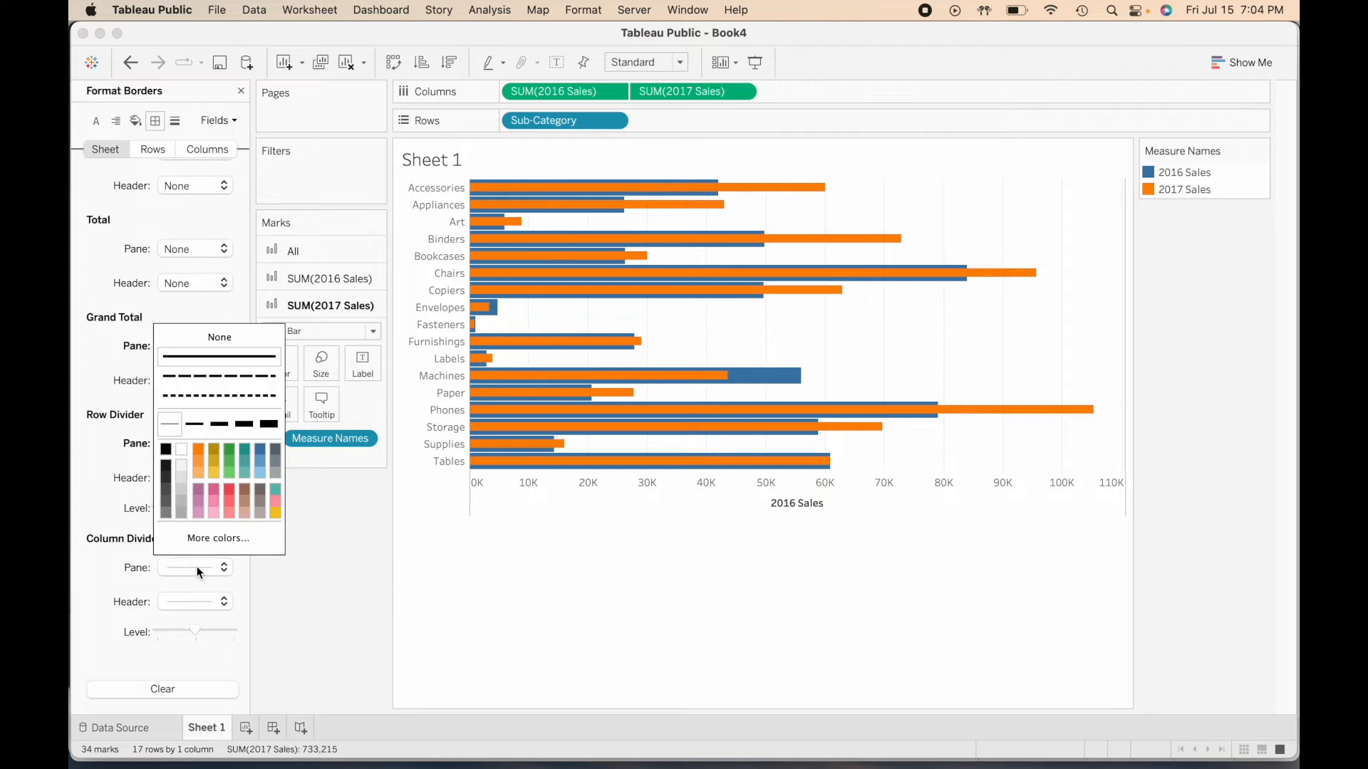
click(237, 339)
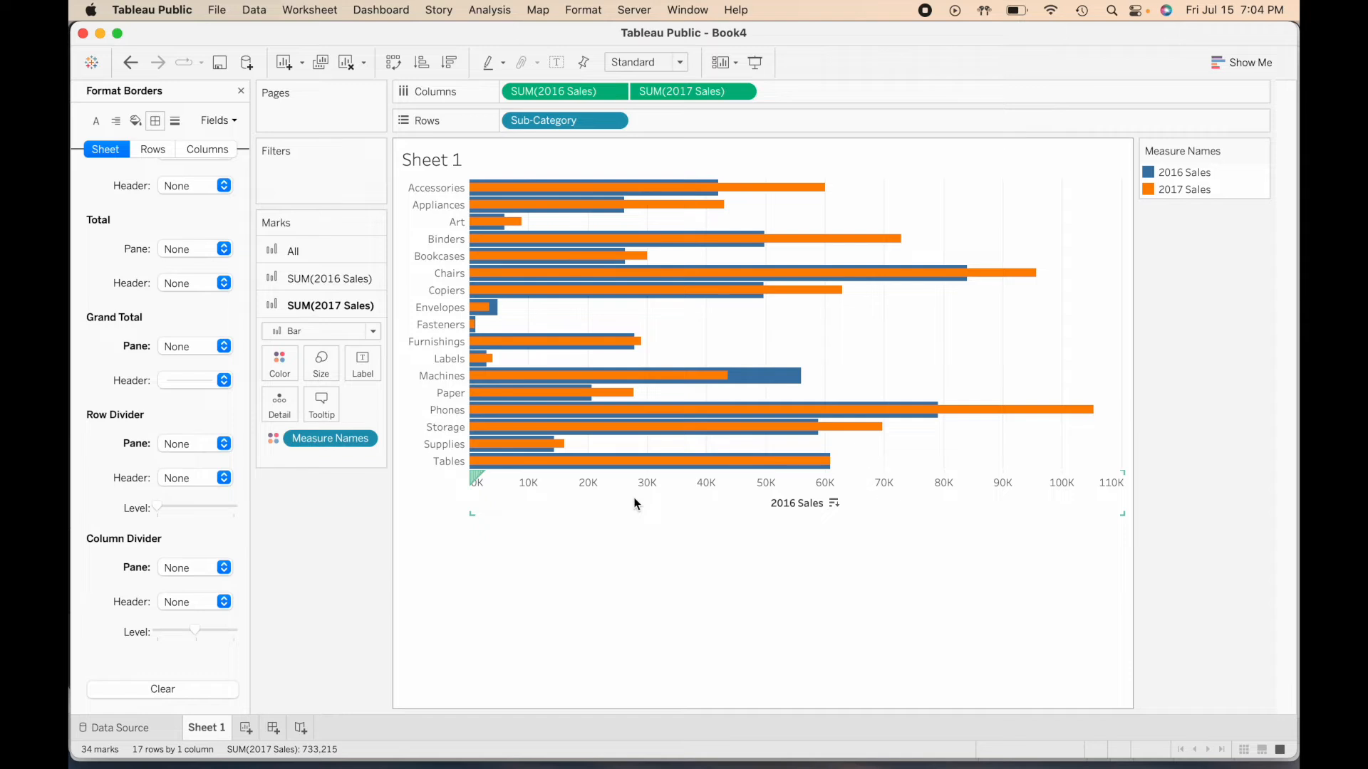
click(241, 90)
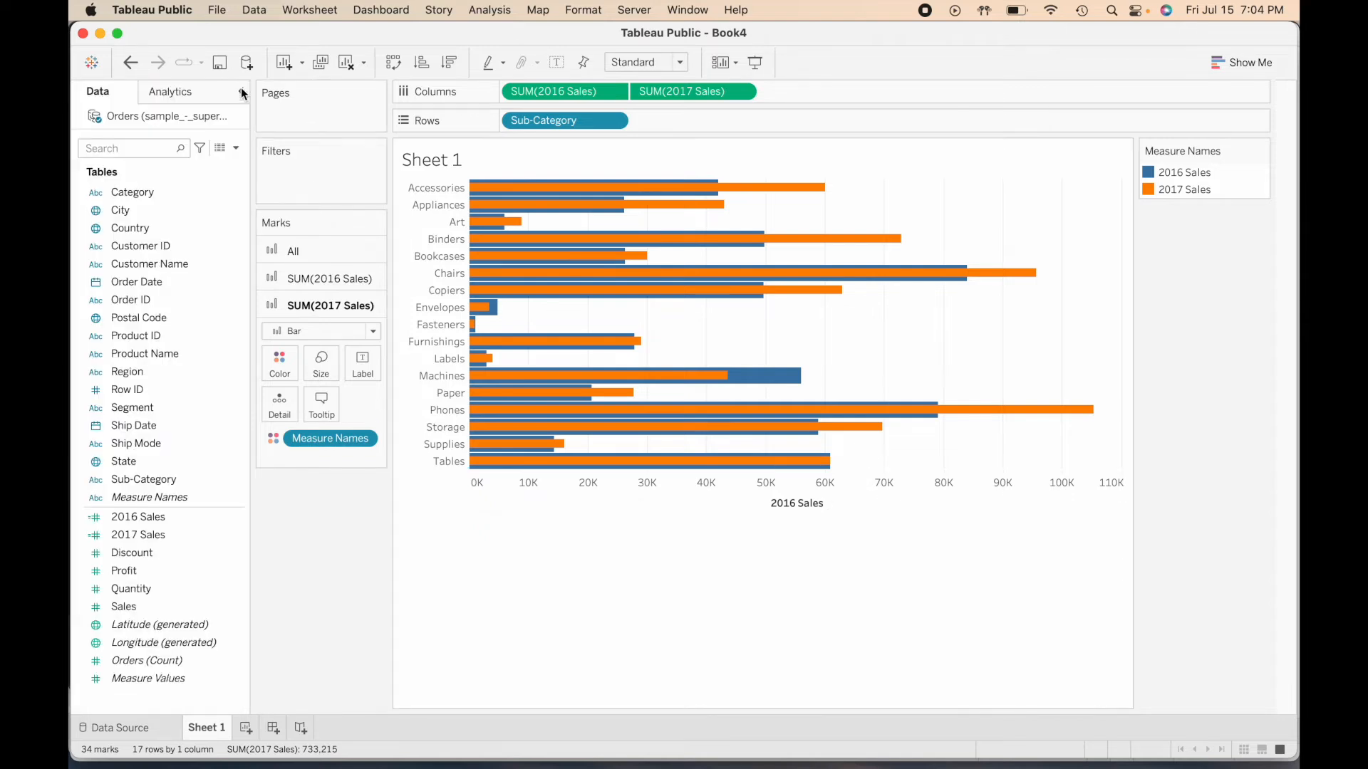
- Edit the 2016 Sales axis title to read "2016 and 2017 $ Sales"
right_click(670, 510)
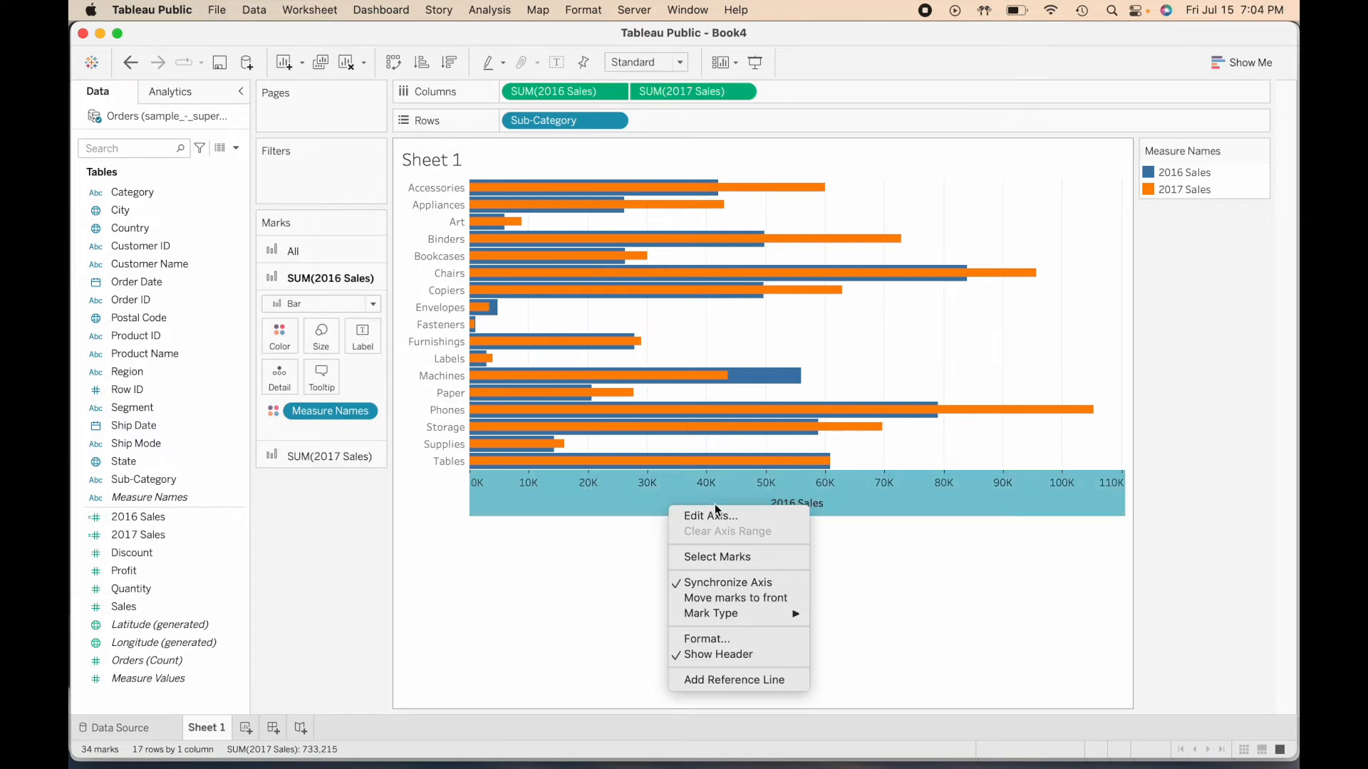
click(753, 518)
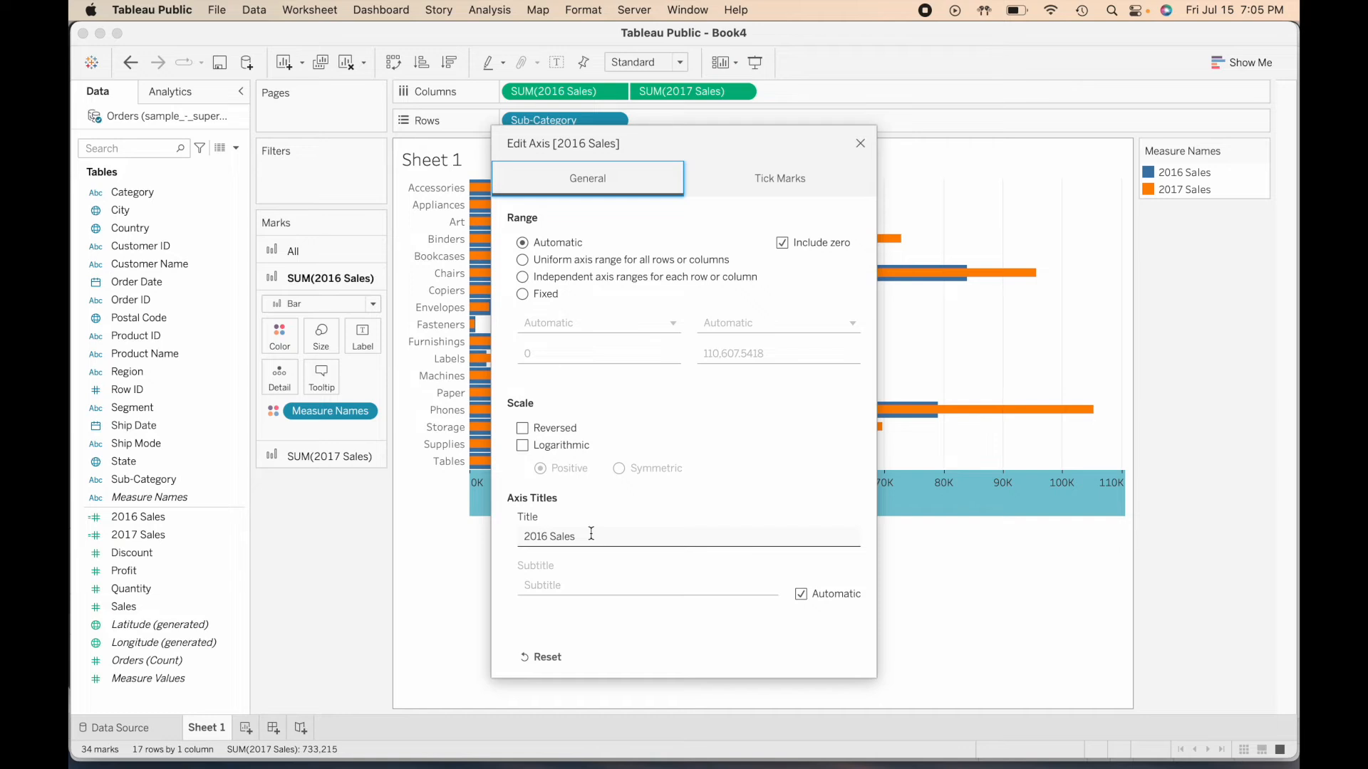
click(553, 535)
click(553, 535)
text(and 2017 $)
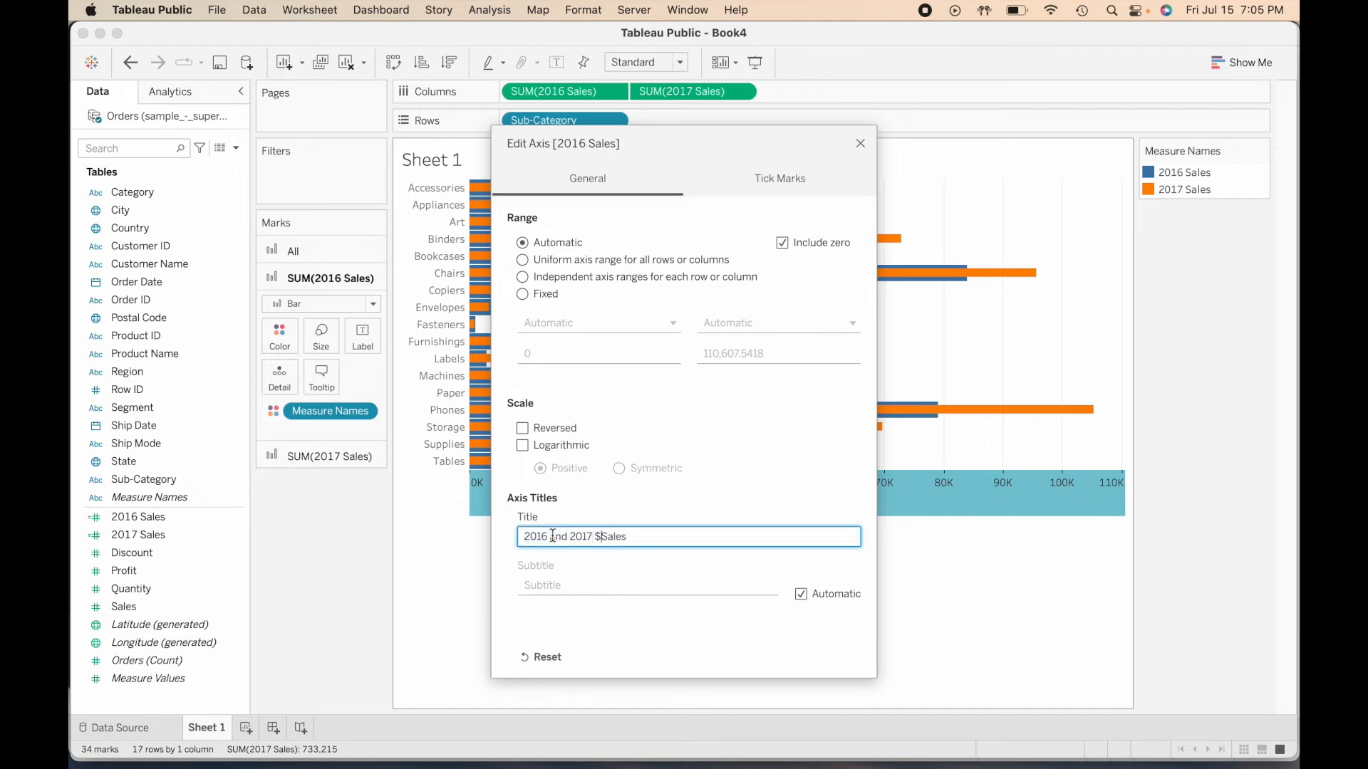
click(860, 143)
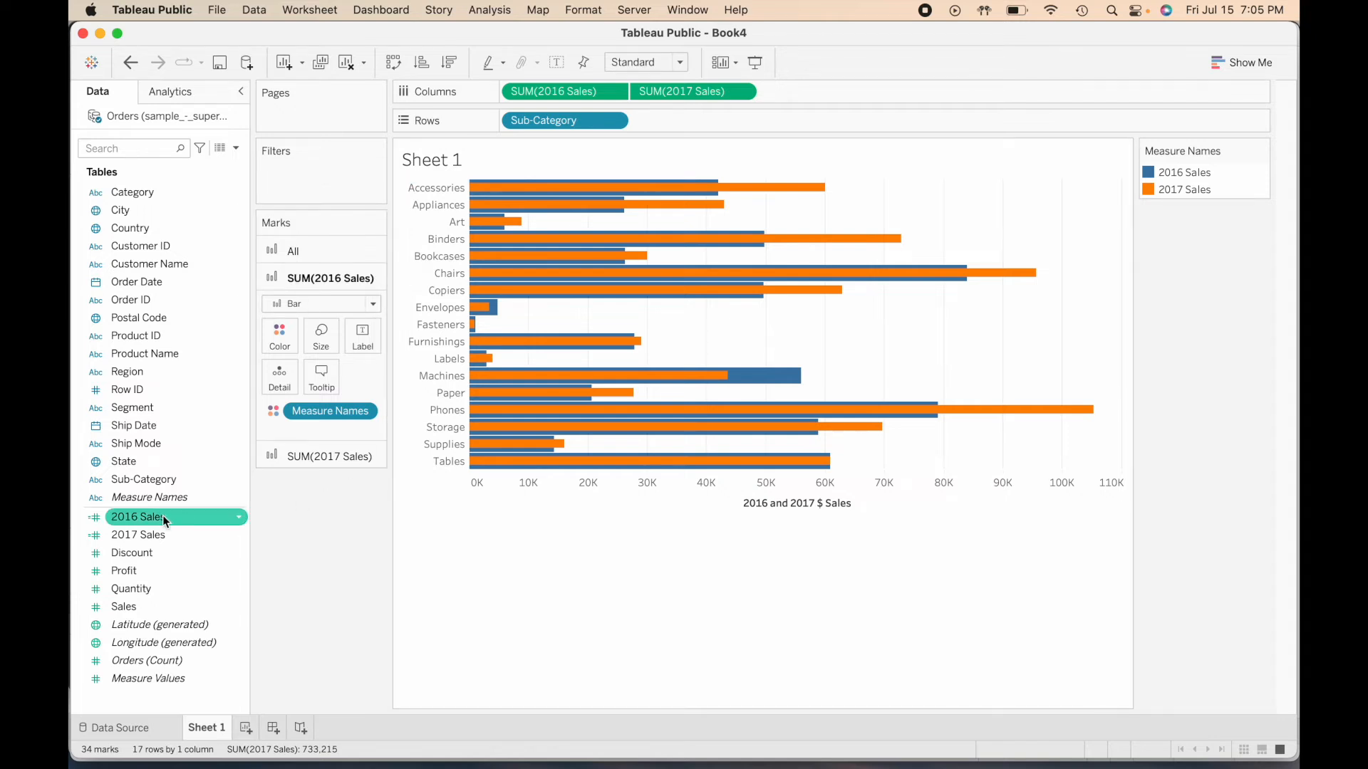
- Set the default number format of the 2016 Sales and 2017 Sales fields to custom currency with 0 decimals, Thousands (K) units and $ prefix
click(211, 515)
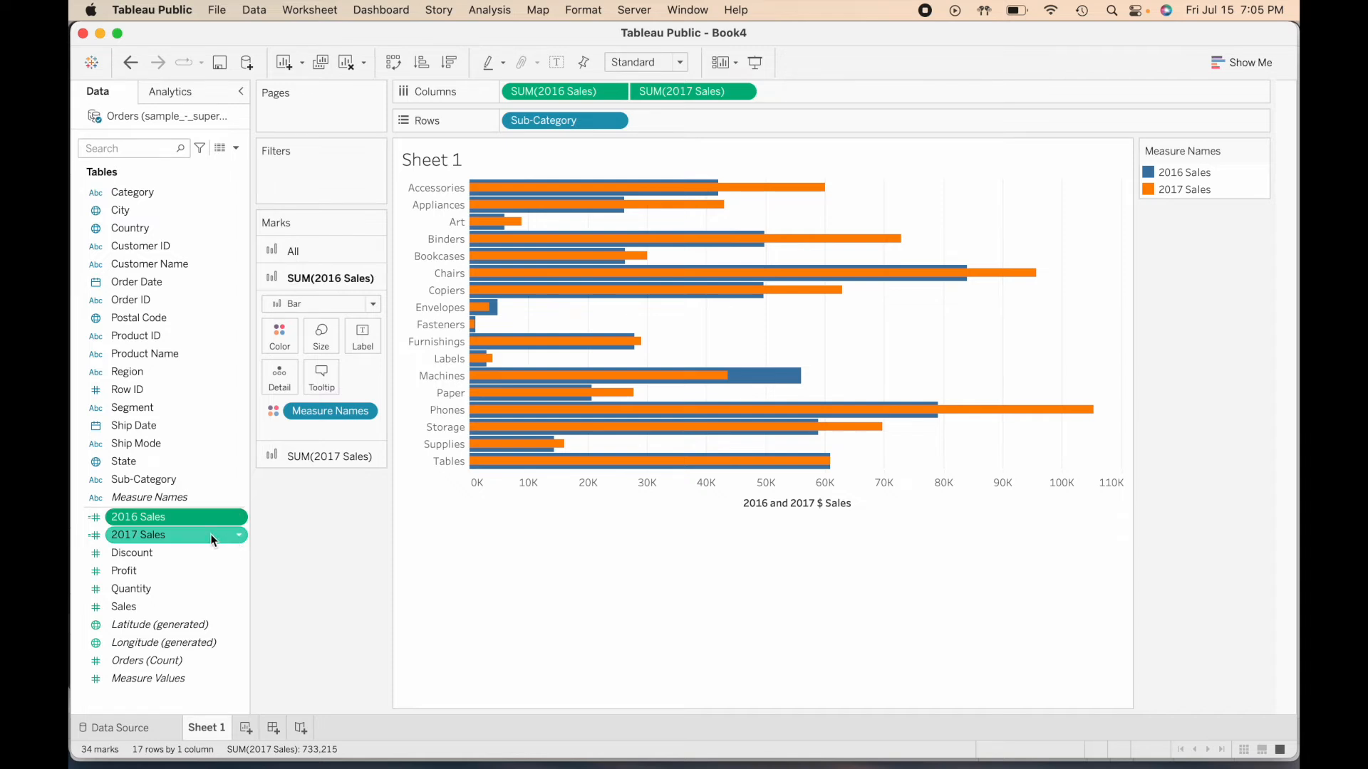
super+click(211, 533)
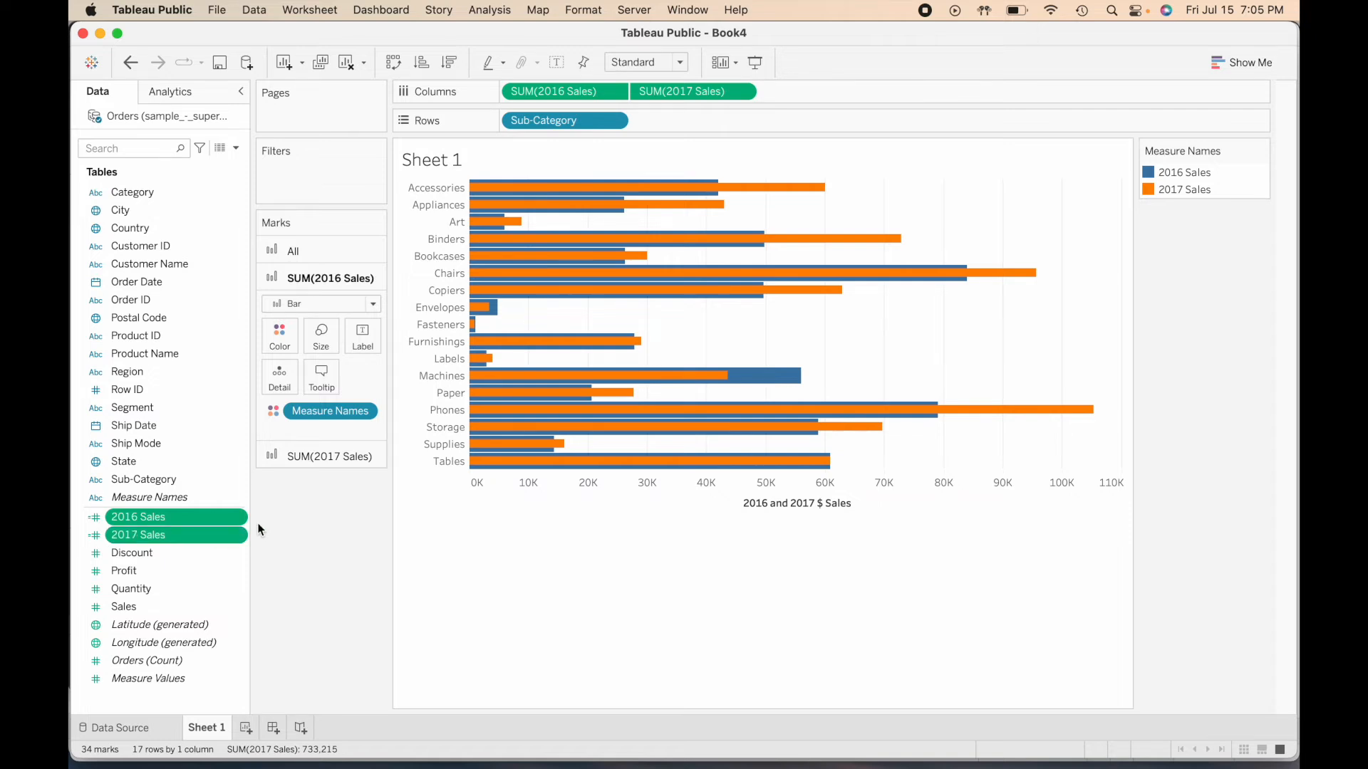
right_click(240, 537)
mouse_move(296, 479)
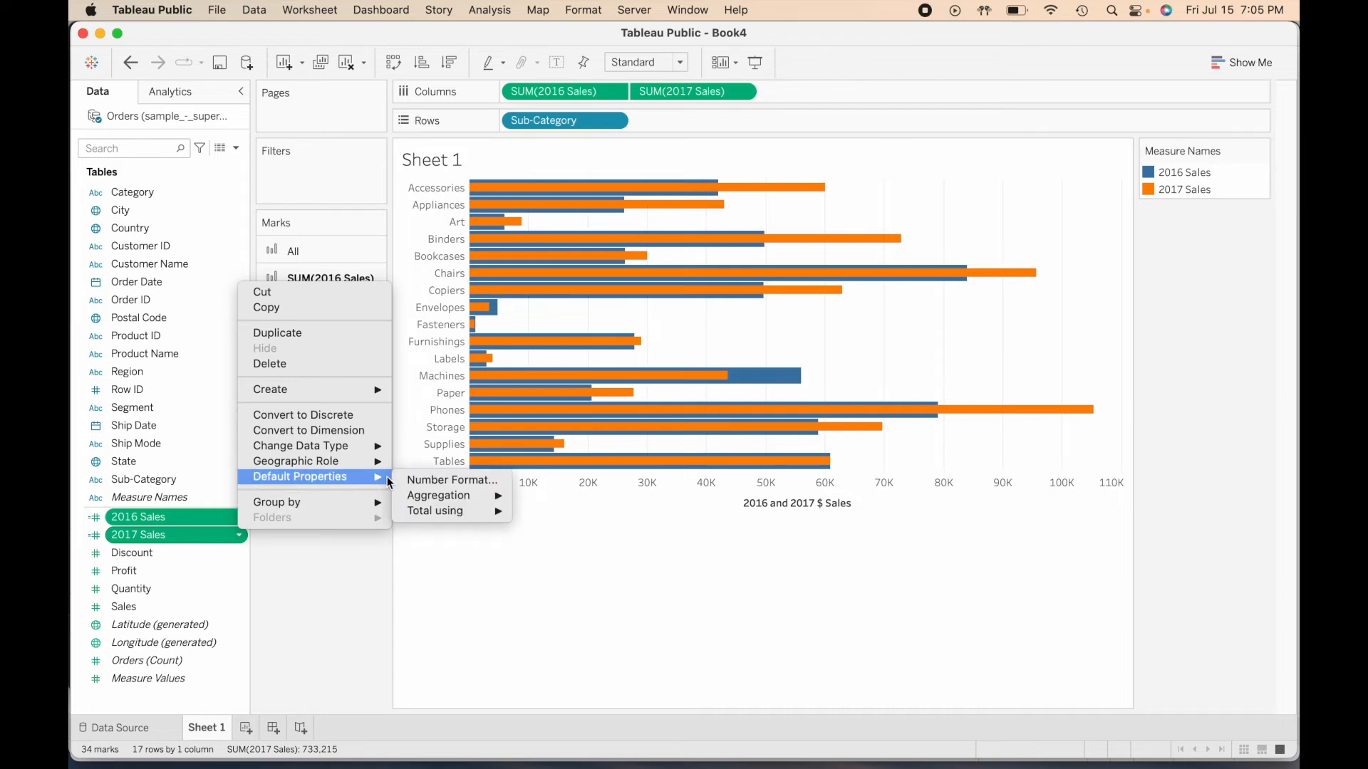
click(501, 483)
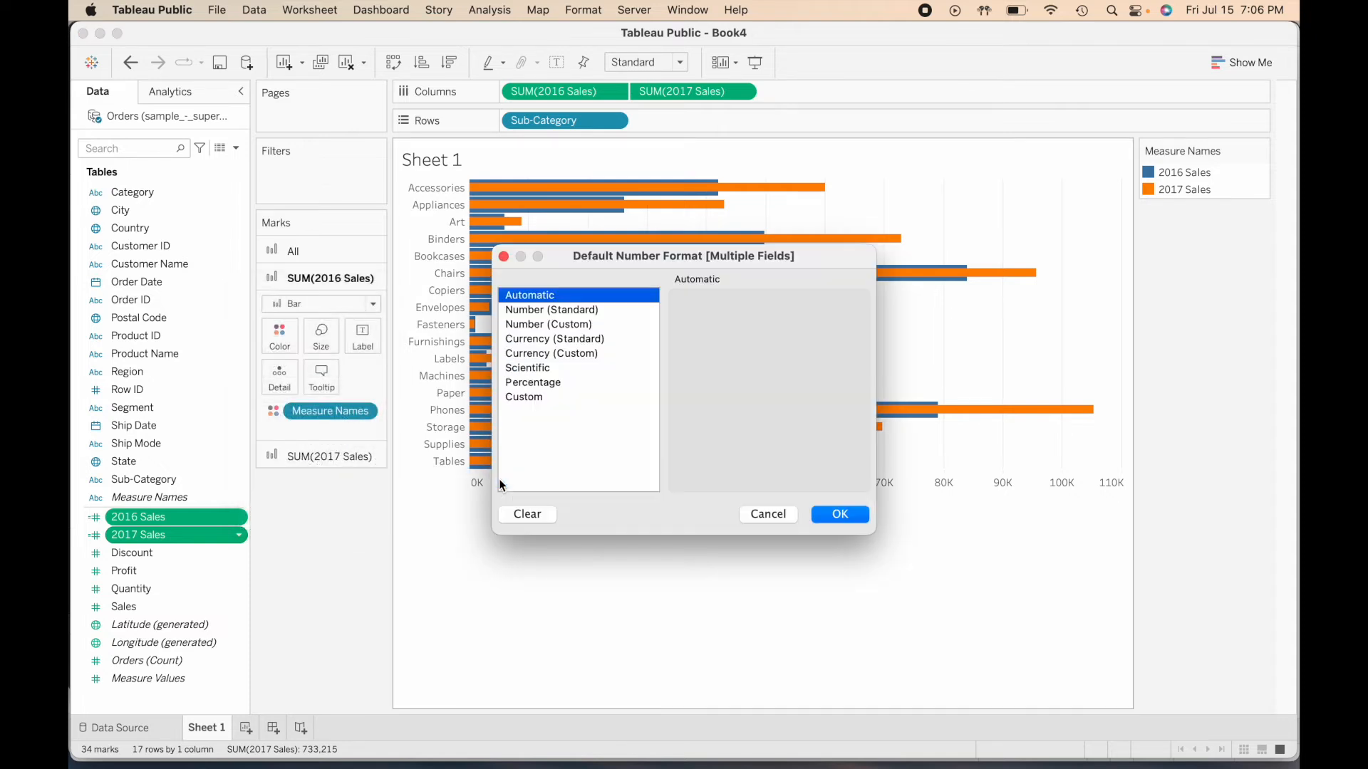
click(591, 340)
click(595, 355)
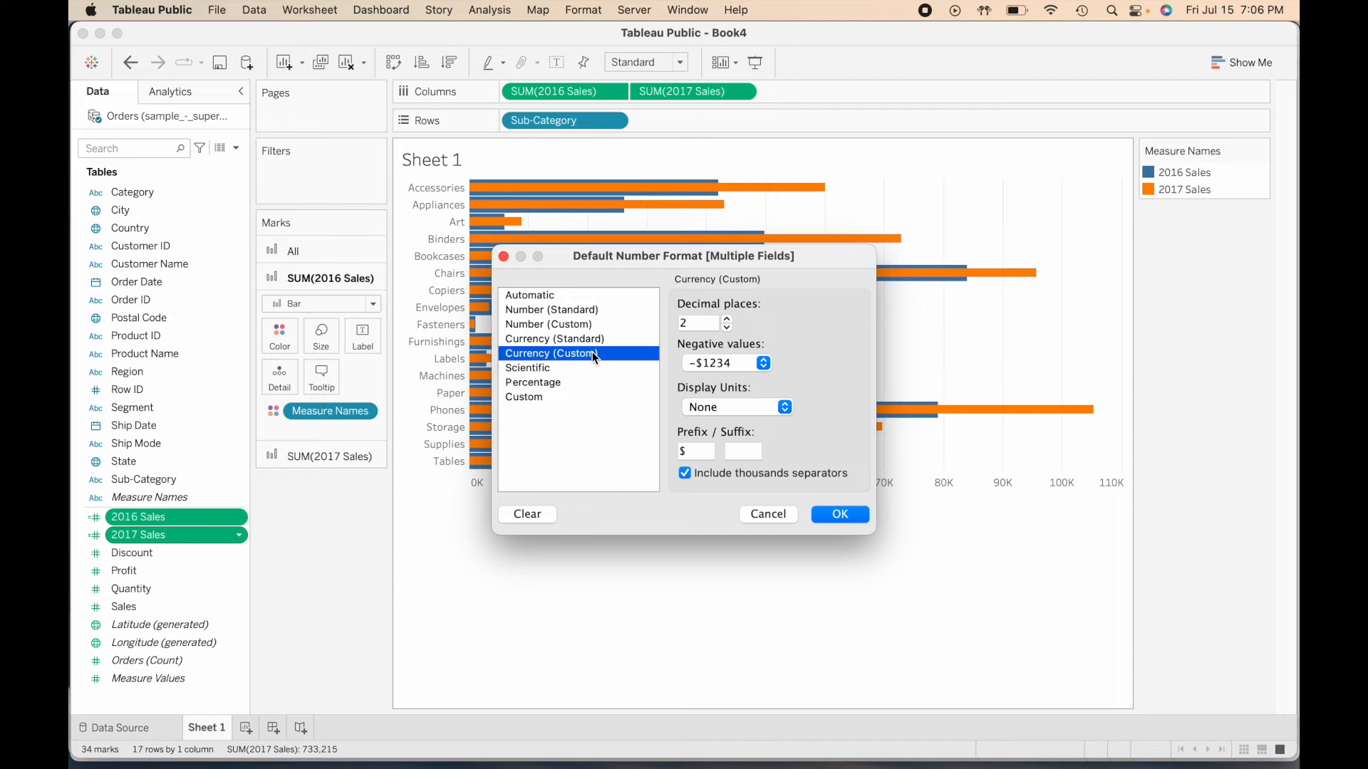
click(727, 329)
click(727, 328)
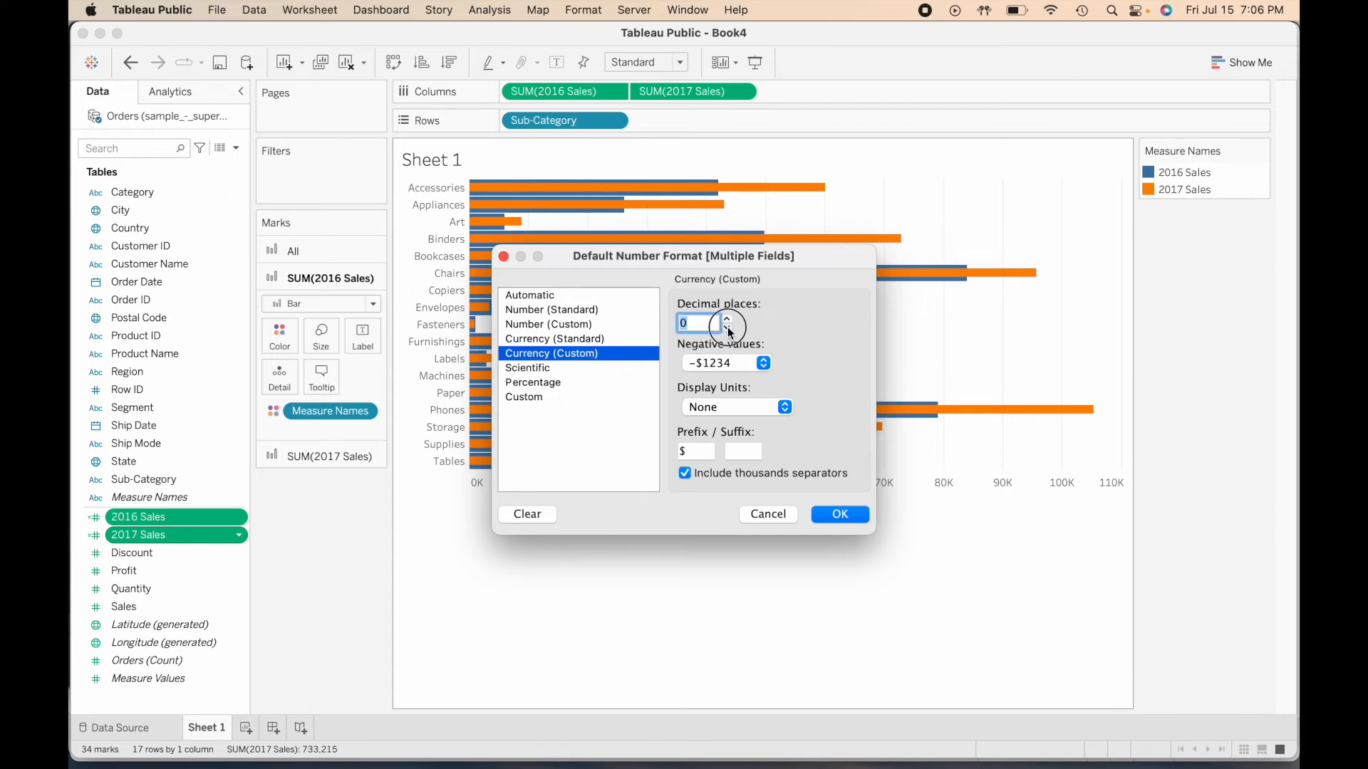
click(730, 410)
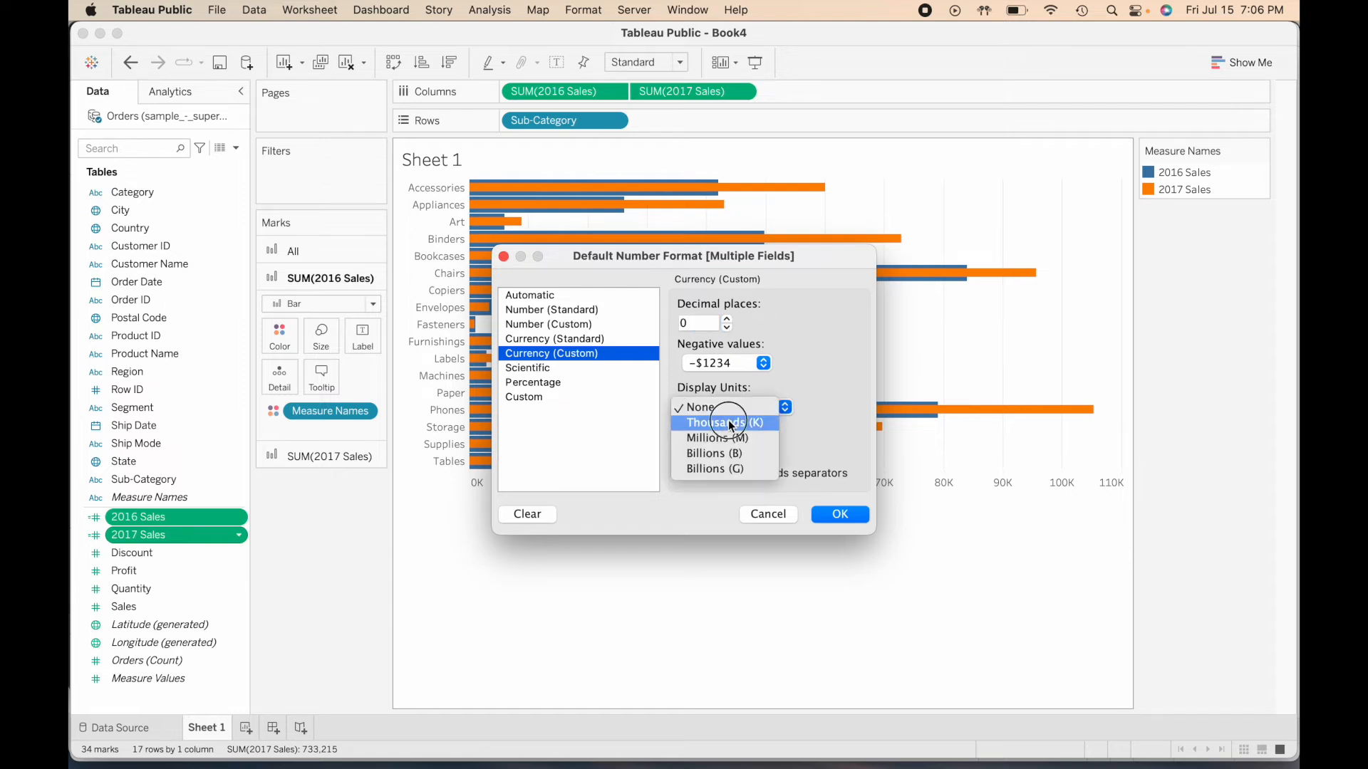
click(730, 423)
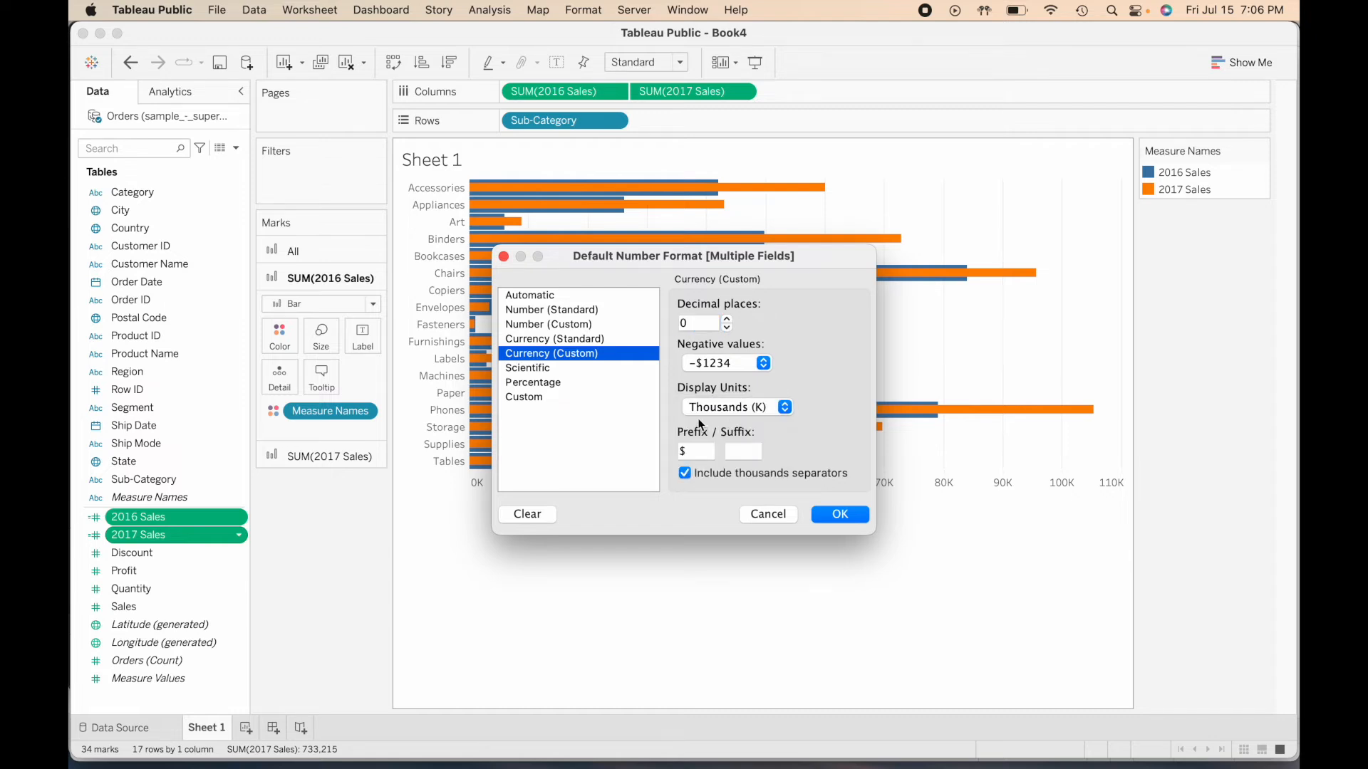
click(696, 449)
click(831, 513)
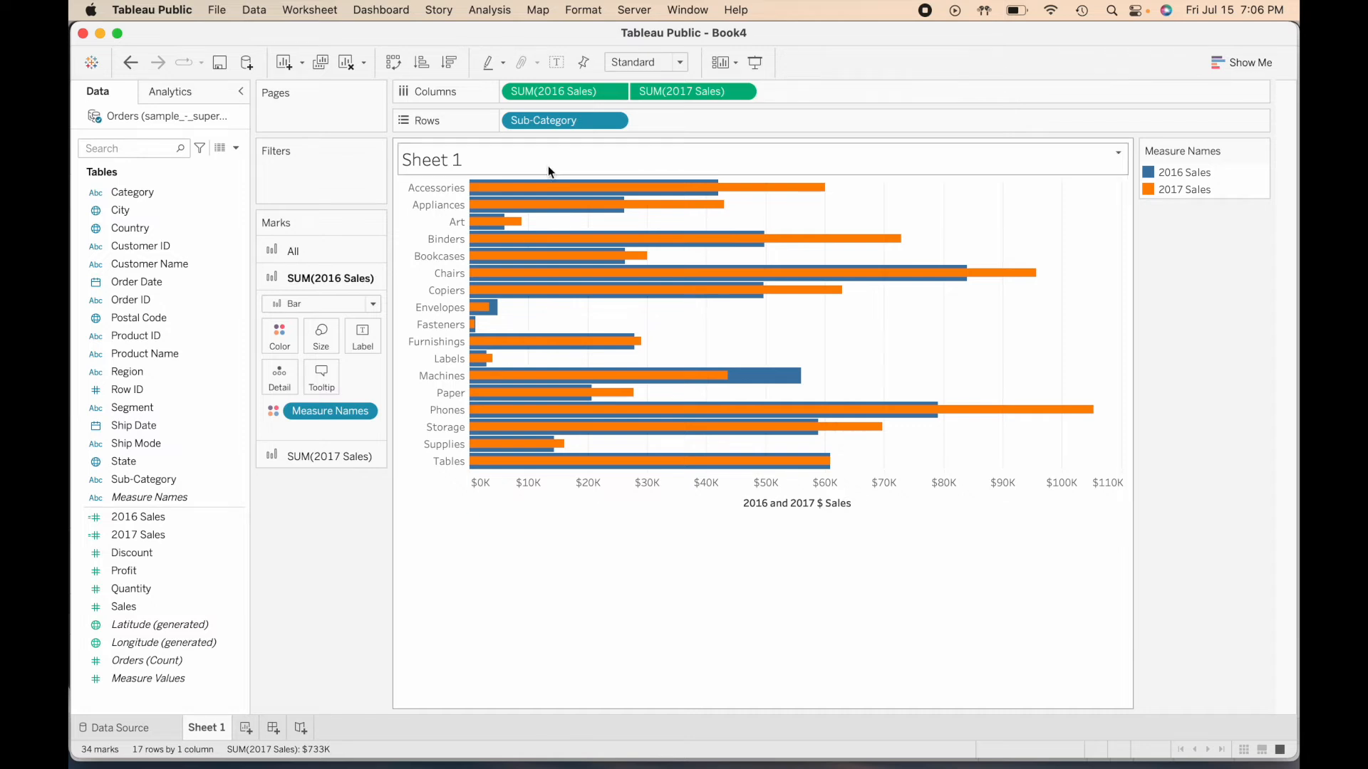
- In the sheet's font formatting, set the default worksheet font size to 10
click(584, 10)
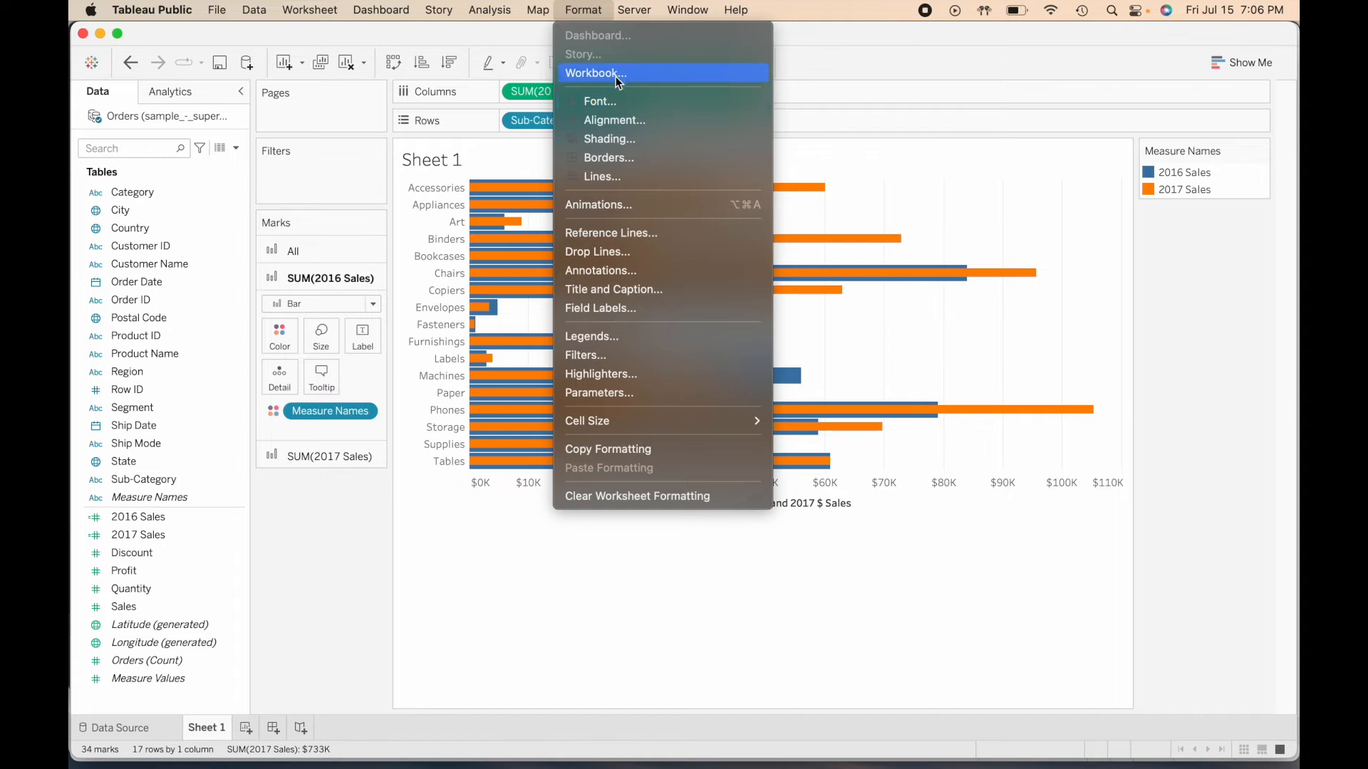
click(611, 100)
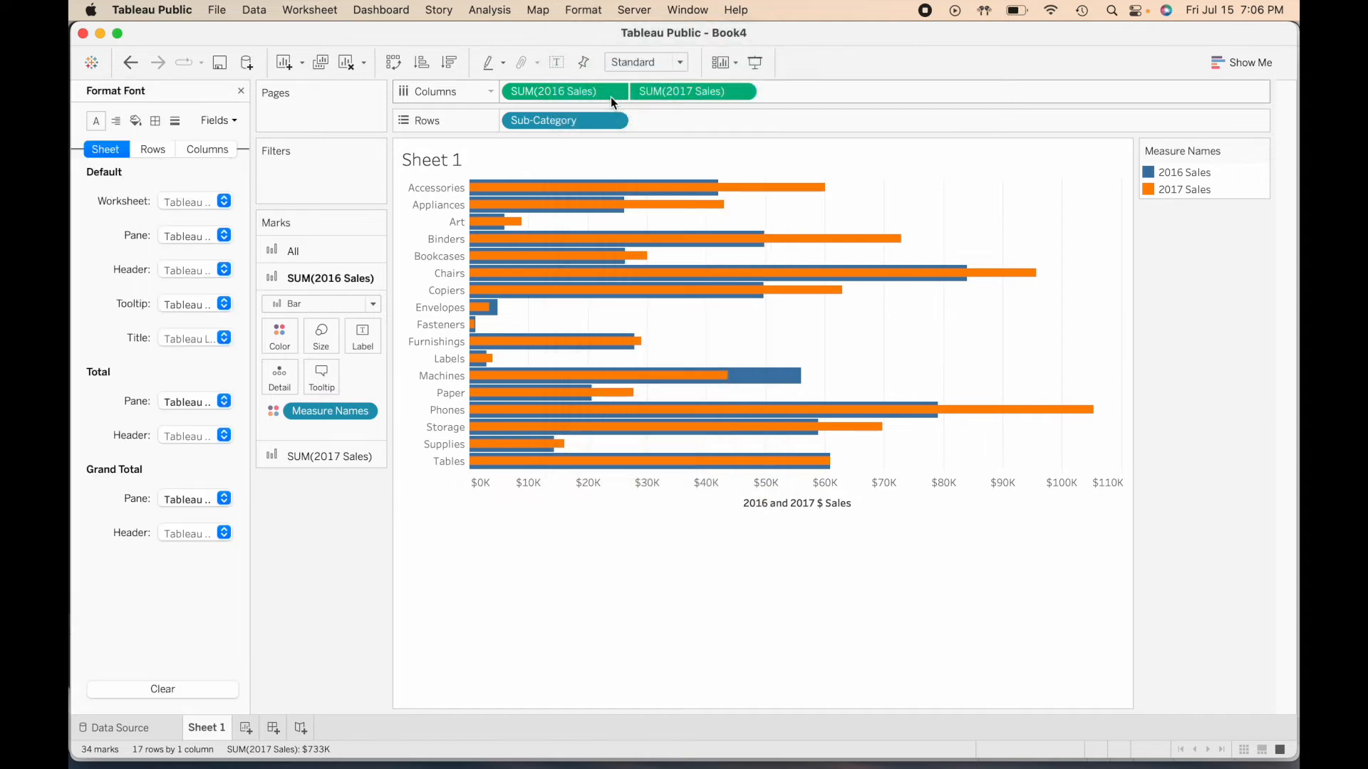
click(211, 205)
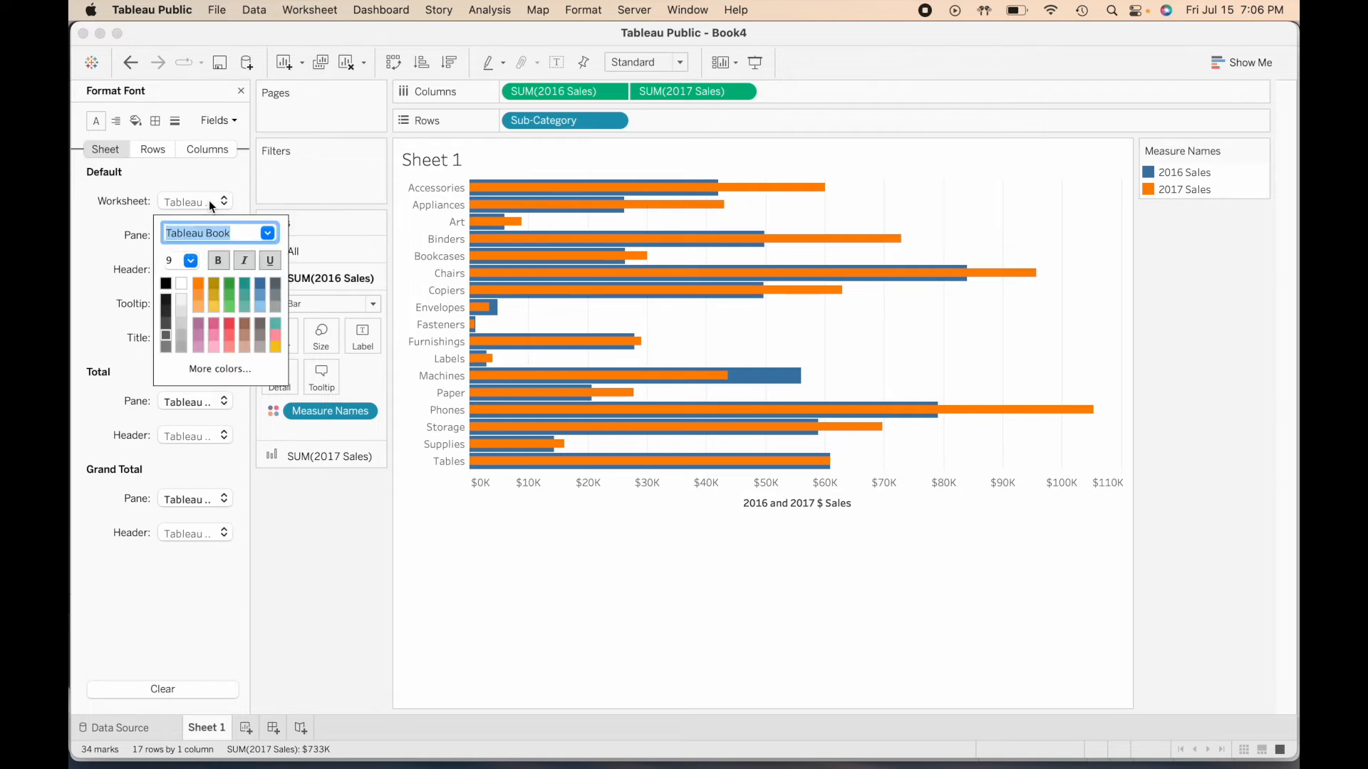
click(247, 228)
triple_click(247, 228)
text(arial)
click(191, 259)
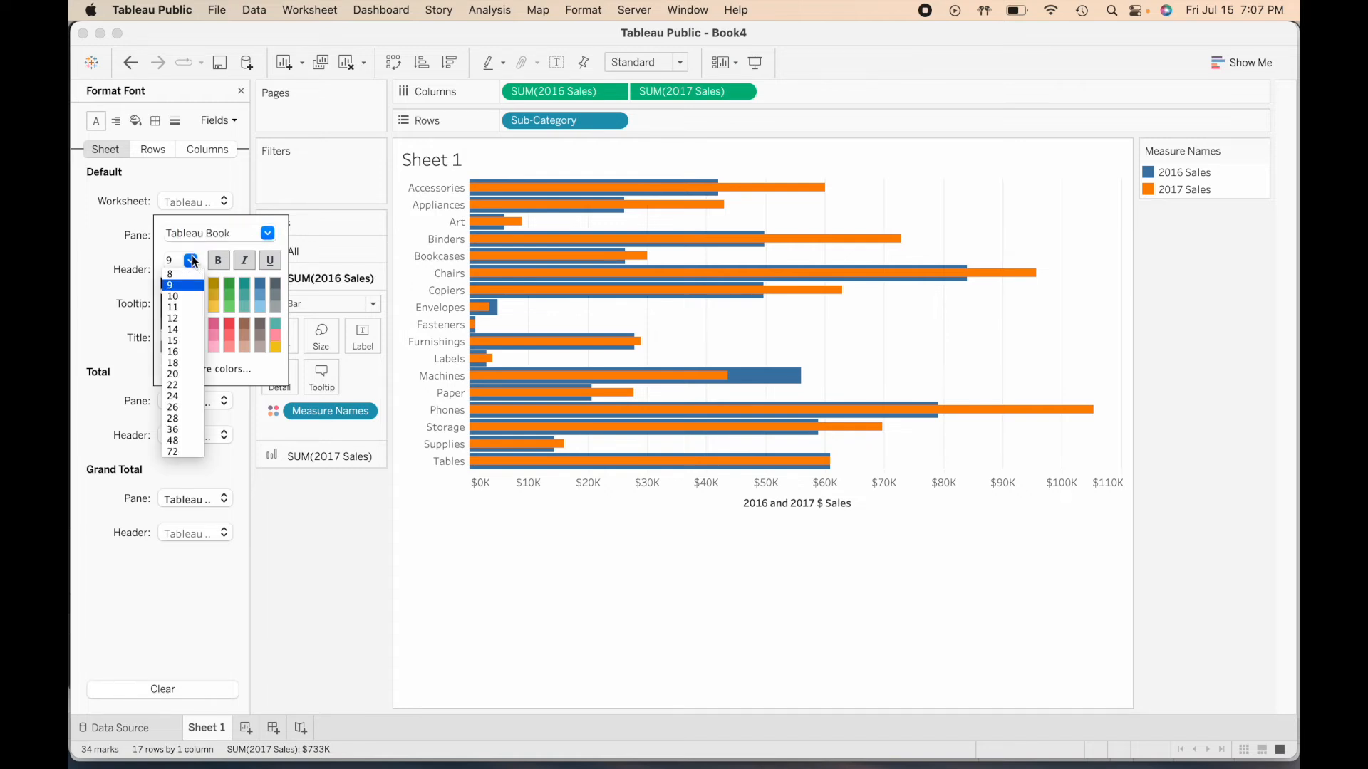
click(186, 296)
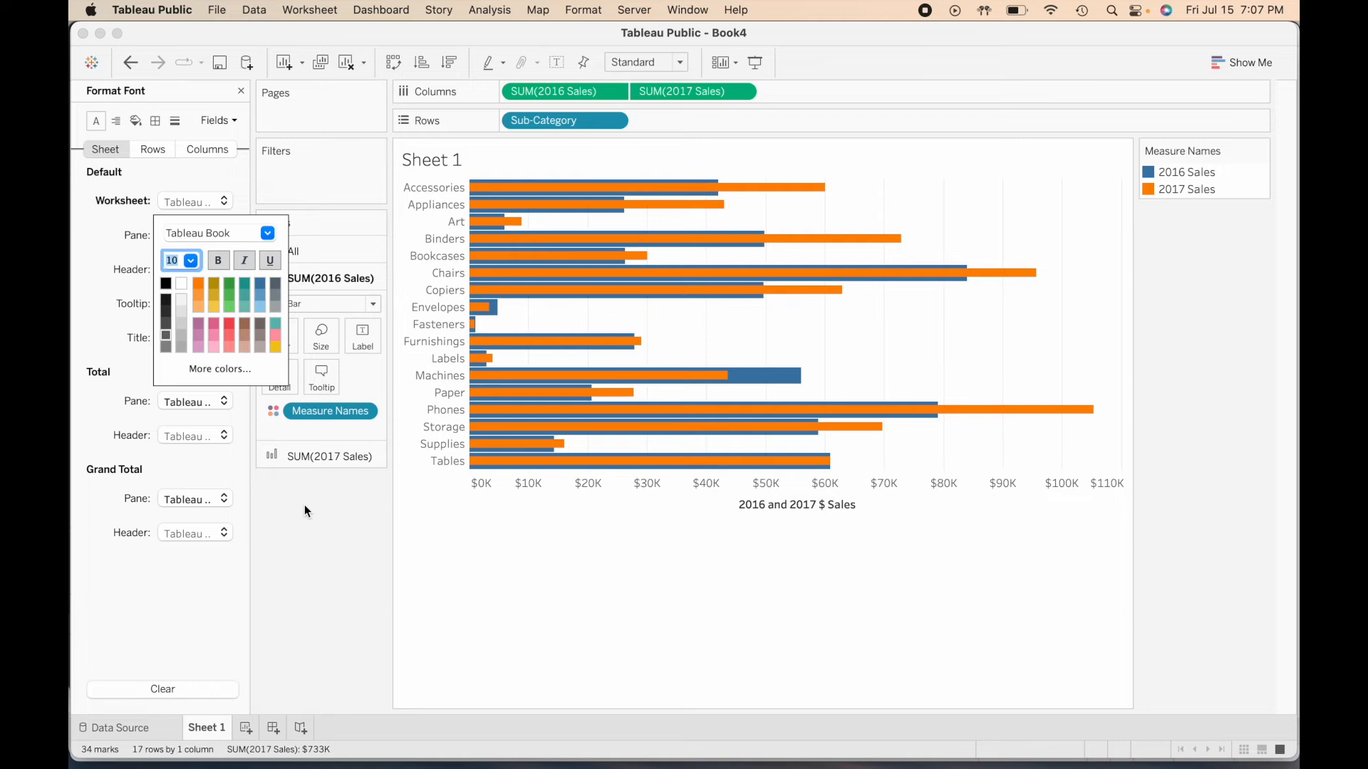
- Change the default worksheet font to Arial and close the font formatting
click(220, 230)
text(arialarial)
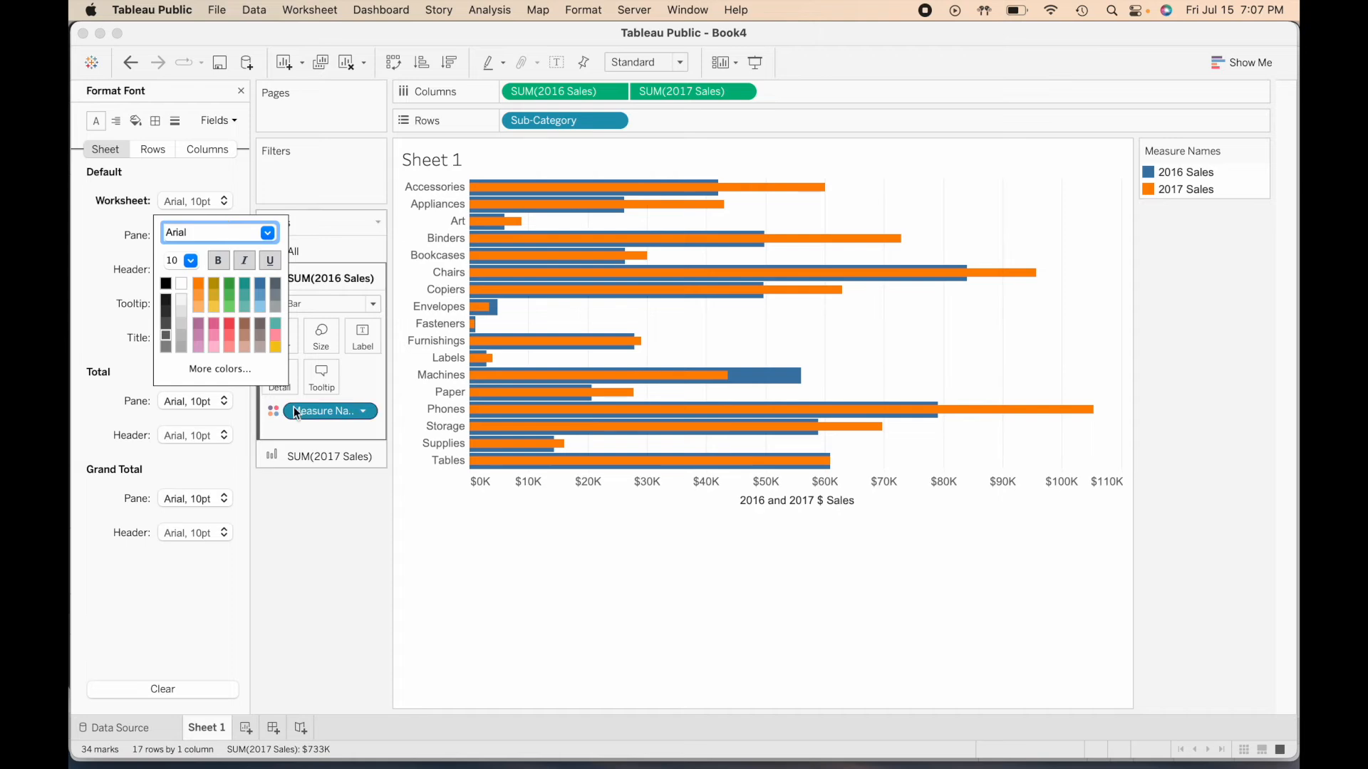
click(319, 522)
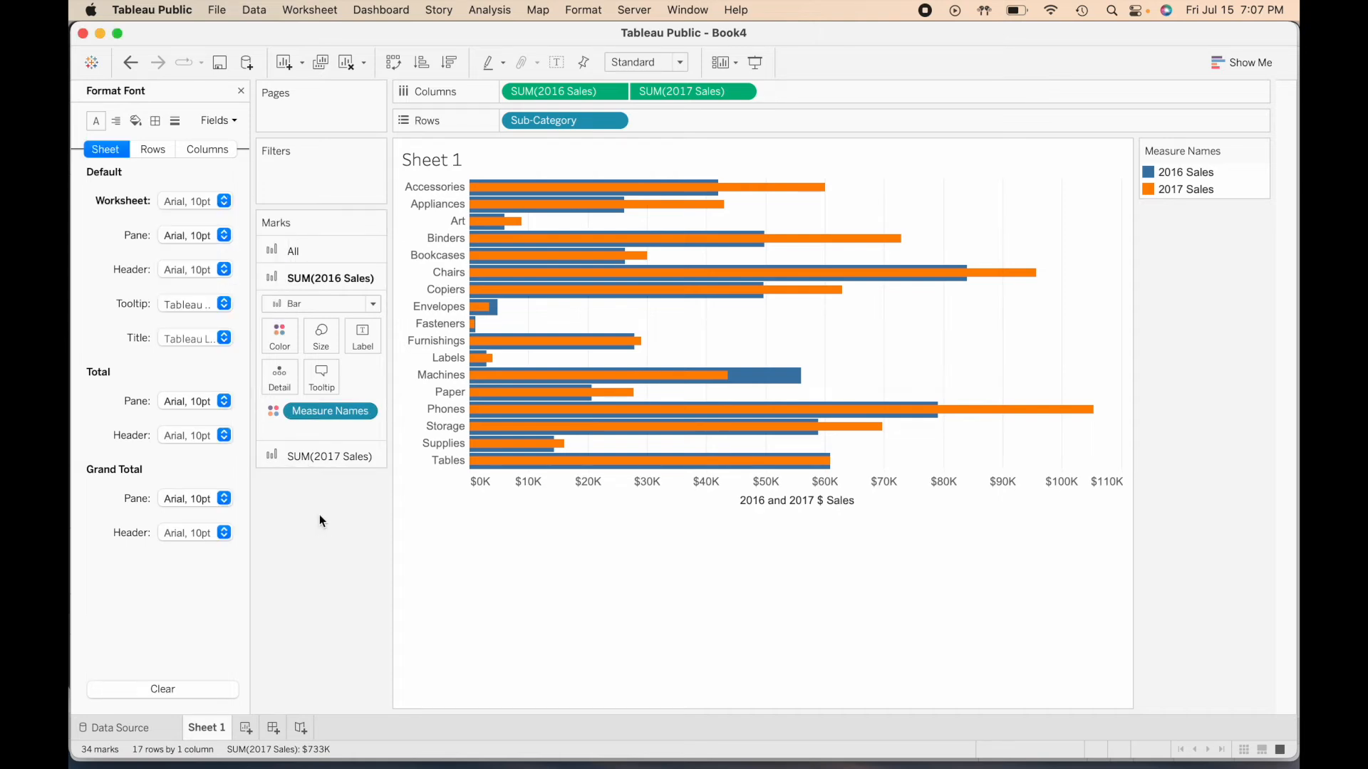
click(241, 91)
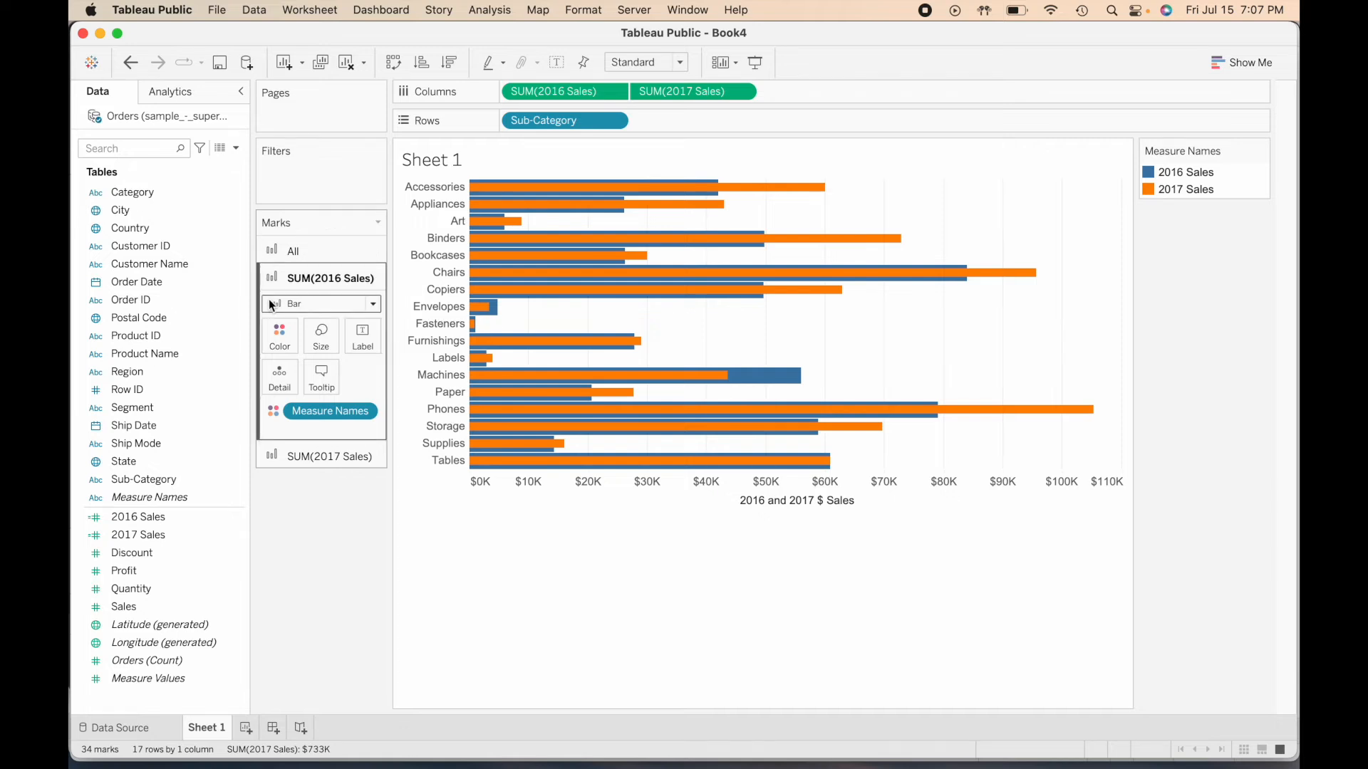
- Edit the Measure Names colors for all marks, giving 2017 Sales a custom RGB color of 0, 84, 163
click(315, 253)
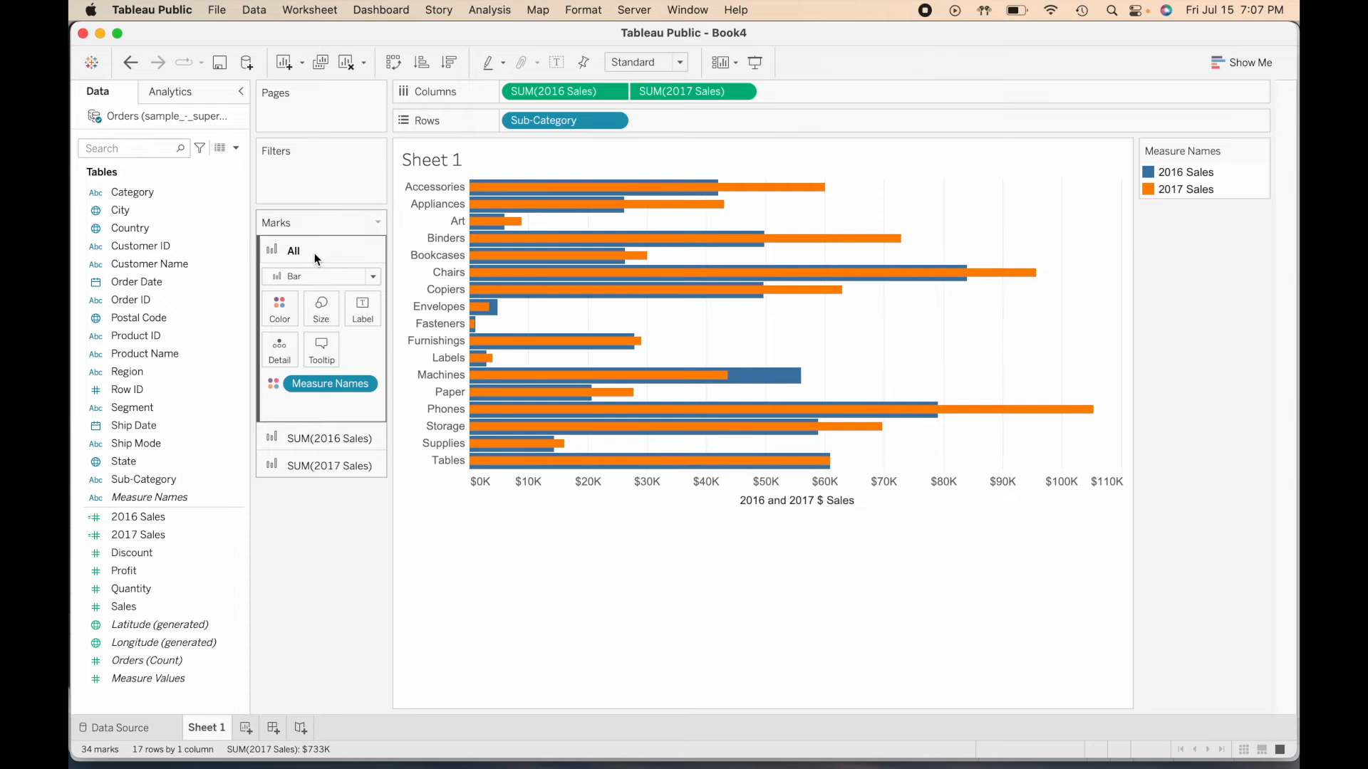
click(284, 311)
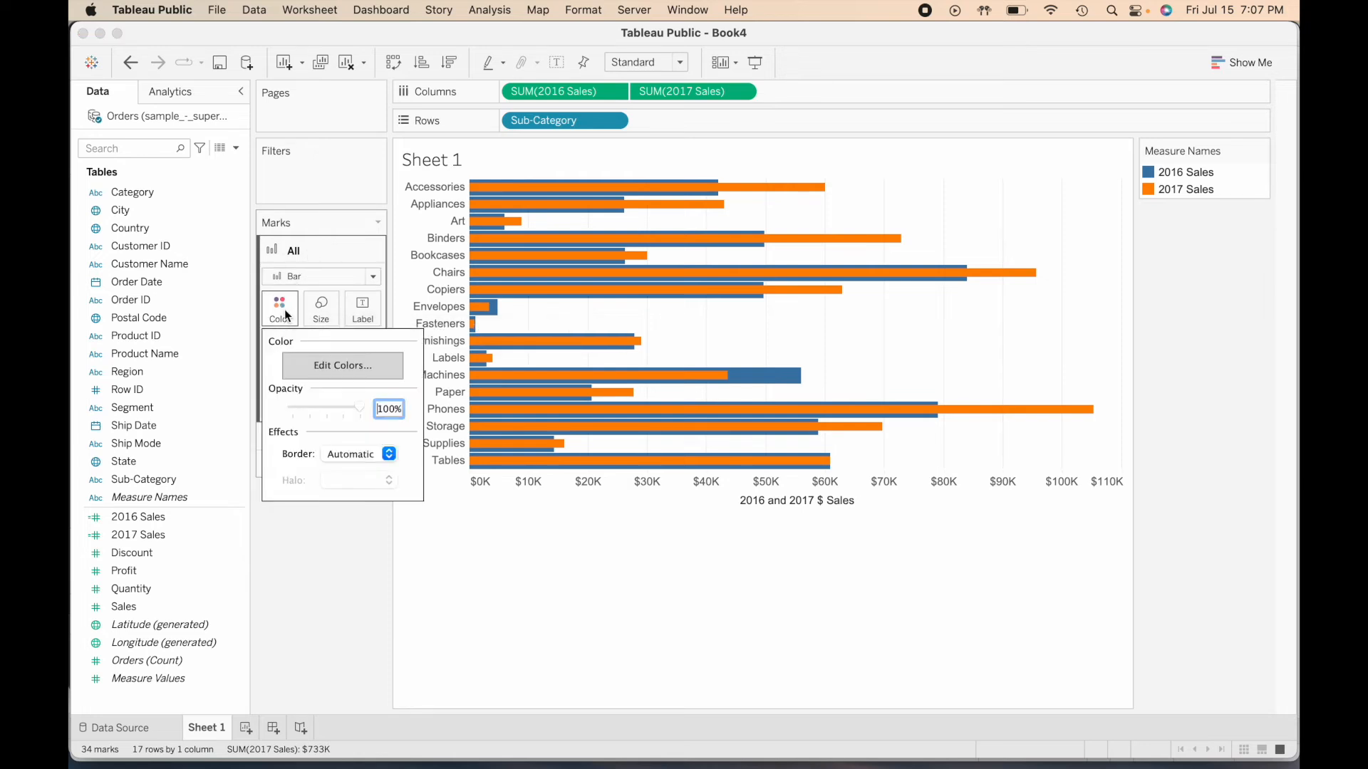
click(366, 366)
click(470, 283)
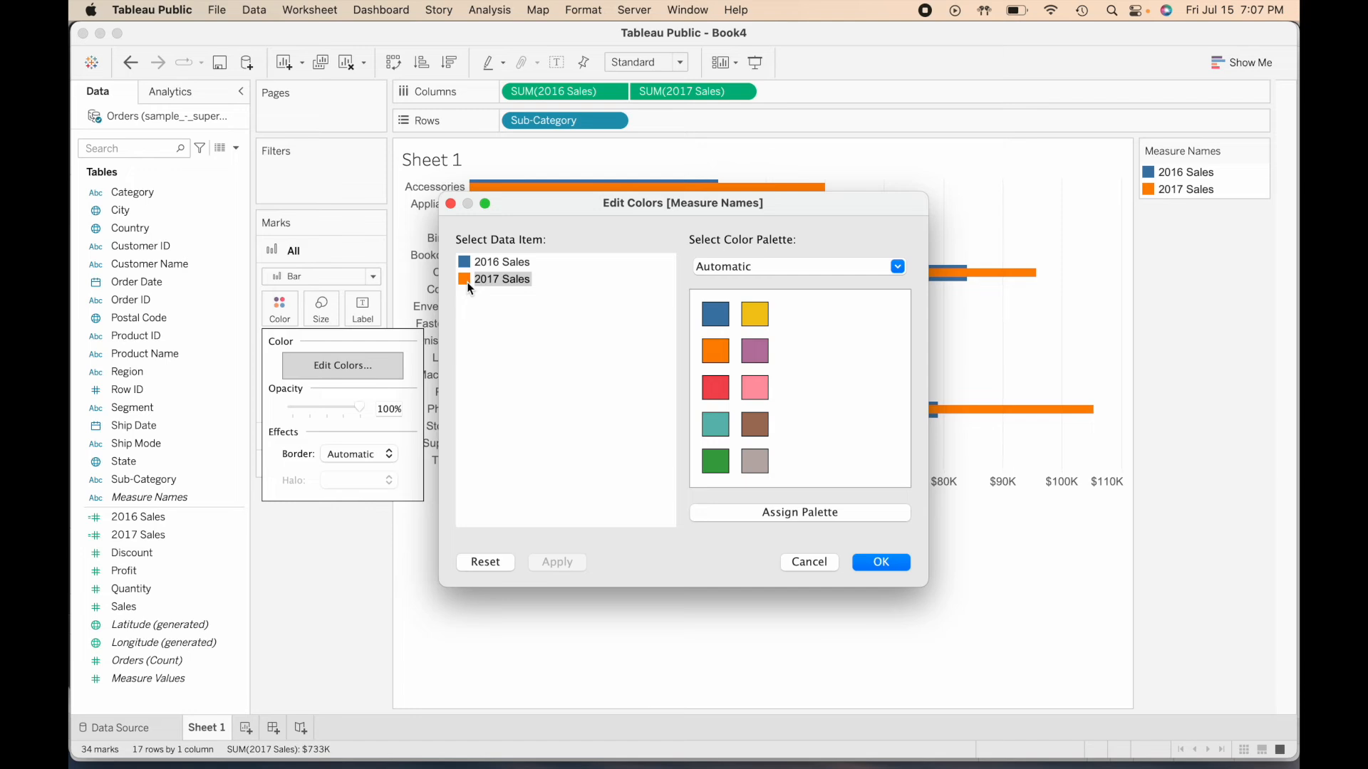
double_click(469, 285)
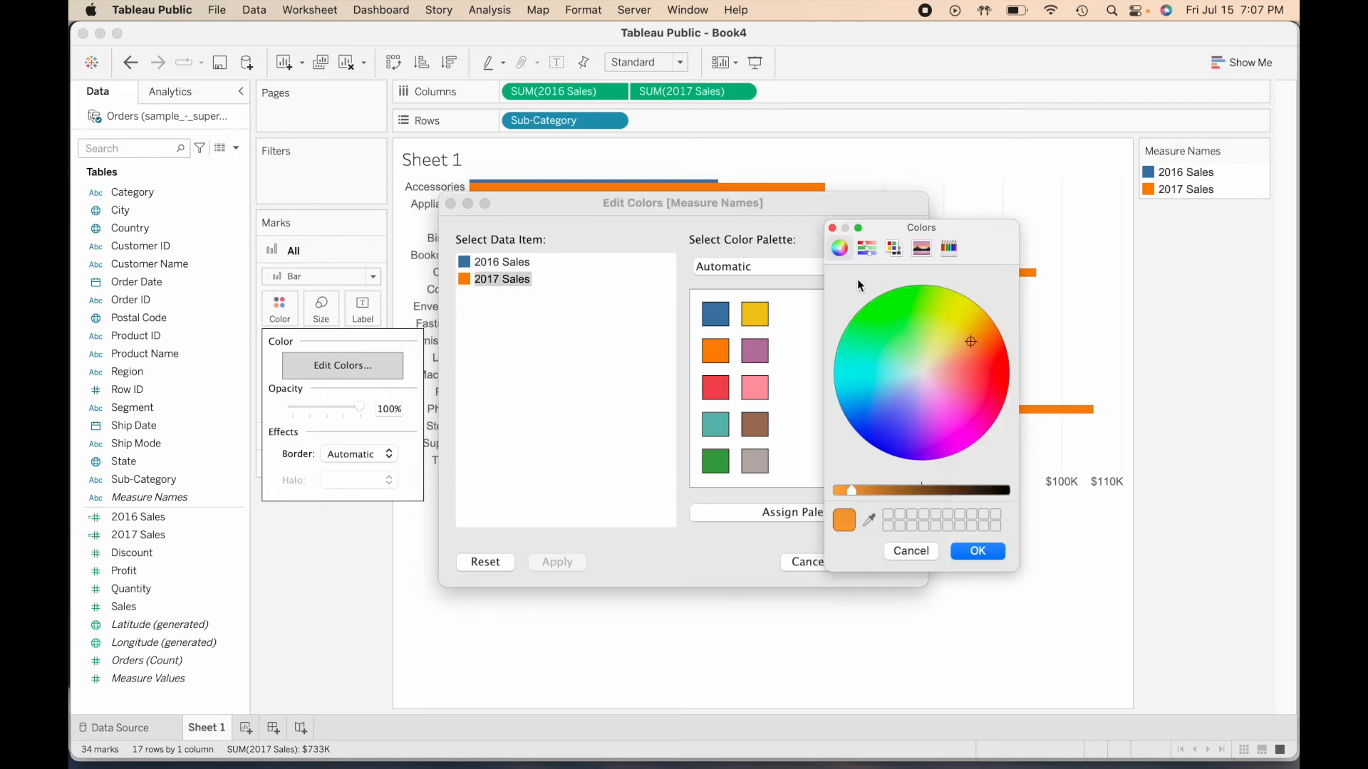
click(867, 249)
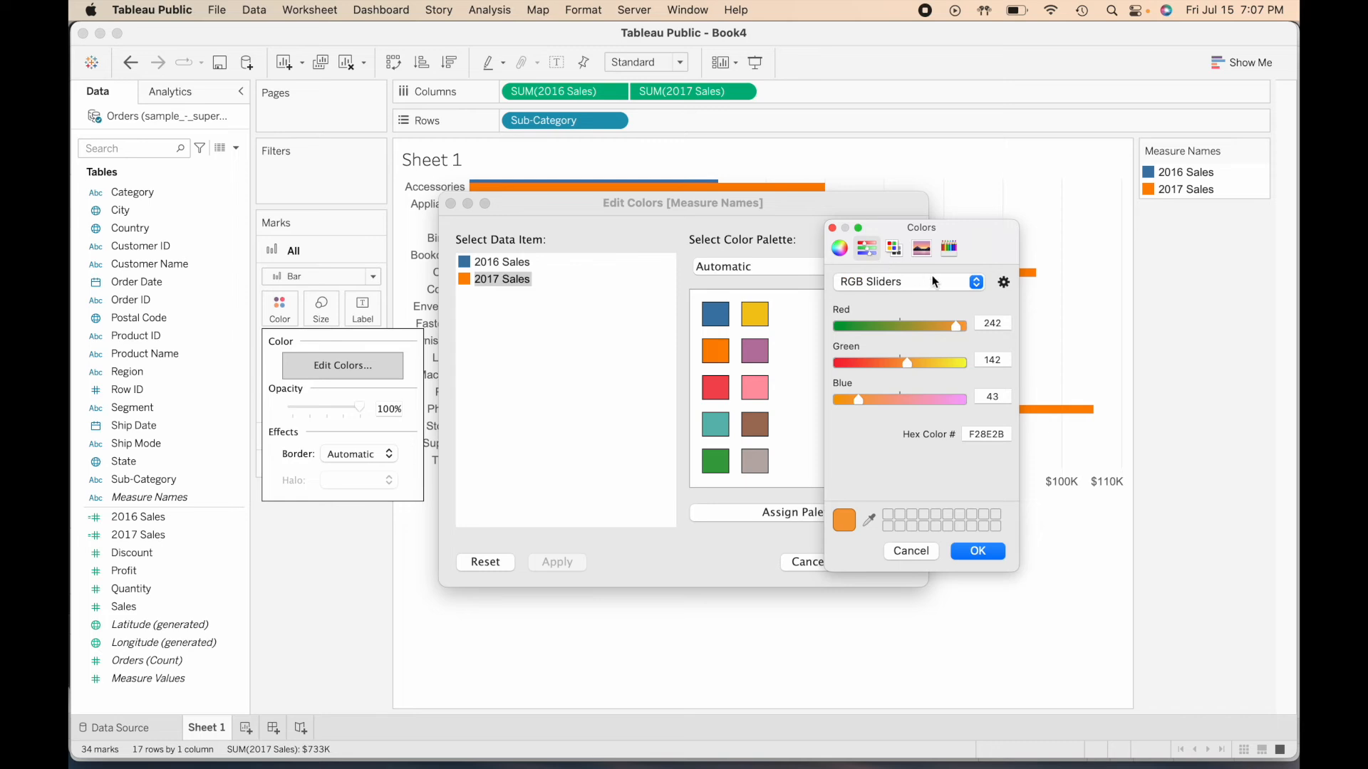
click(1007, 323)
double_click(1007, 323)
text(0)
key(Tab)
text(84)
key(Tab)
text(163)
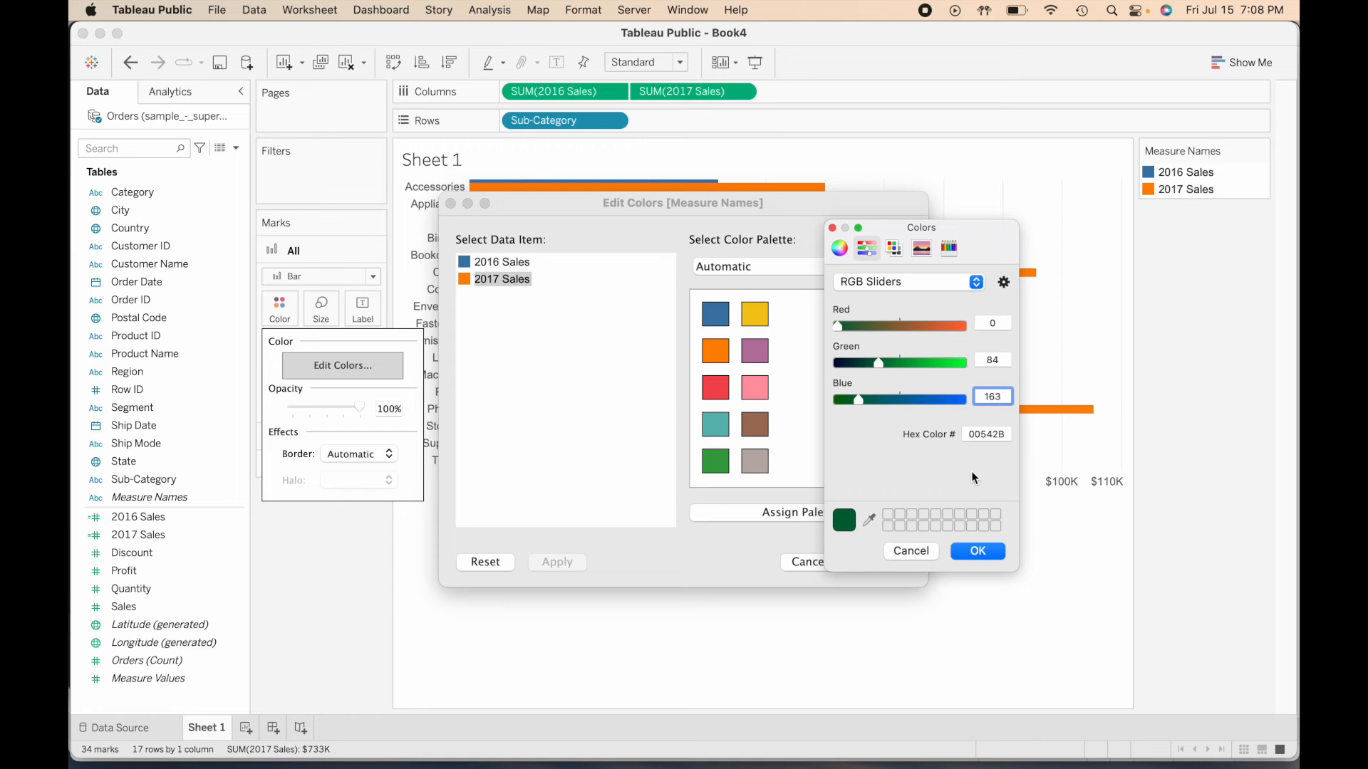
click(980, 551)
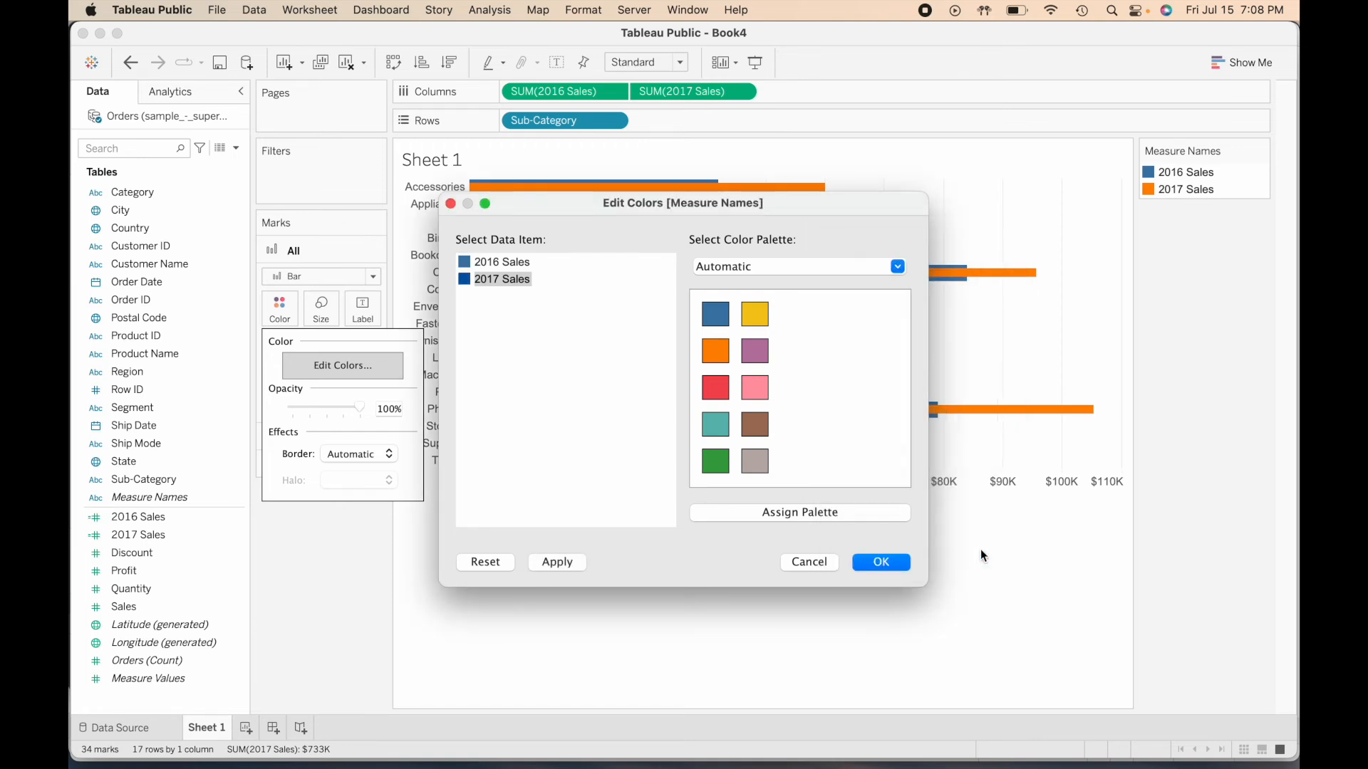
- Assign the gray swatch of the Automatic palette to 2016 Sales and apply the color changes
click(490, 264)
click(756, 463)
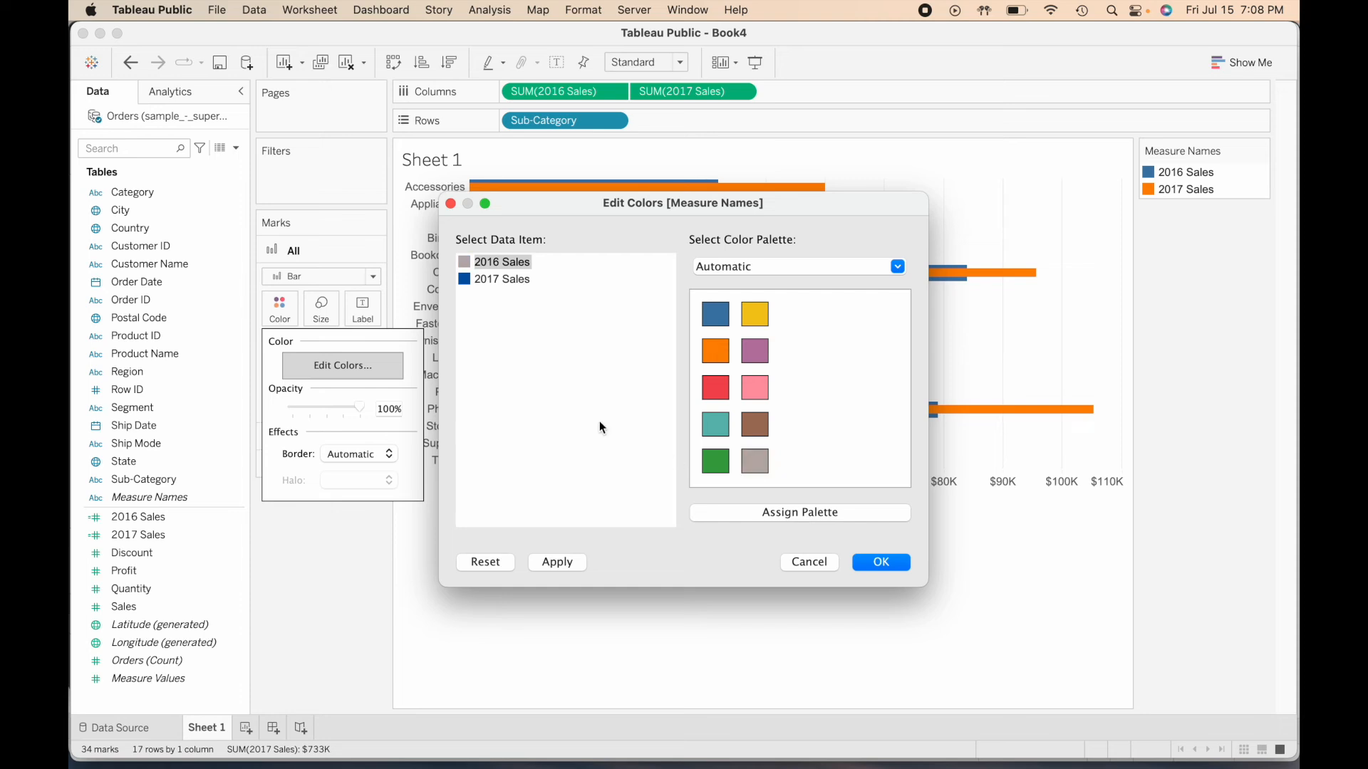
click(882, 562)
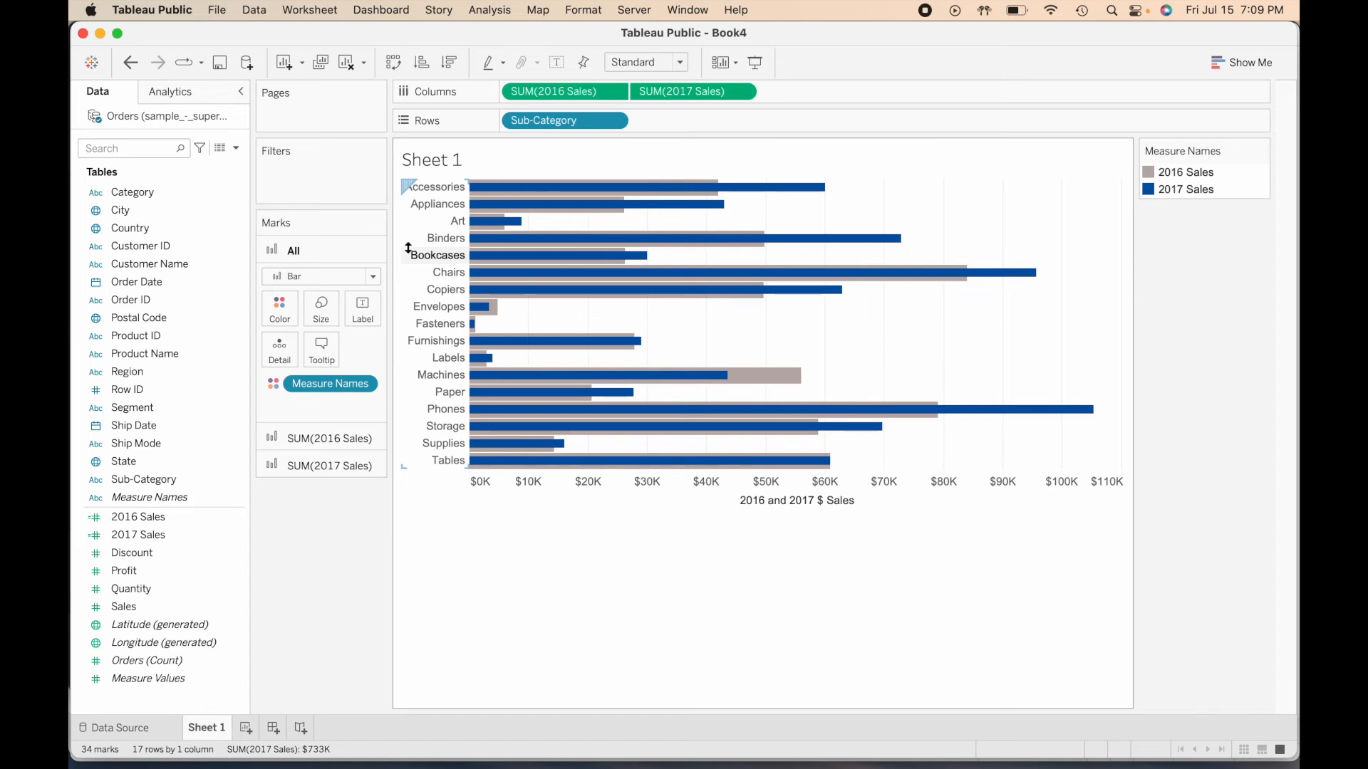
- Create a calculated field named "YoY Growth or Decline"
click(236, 147)
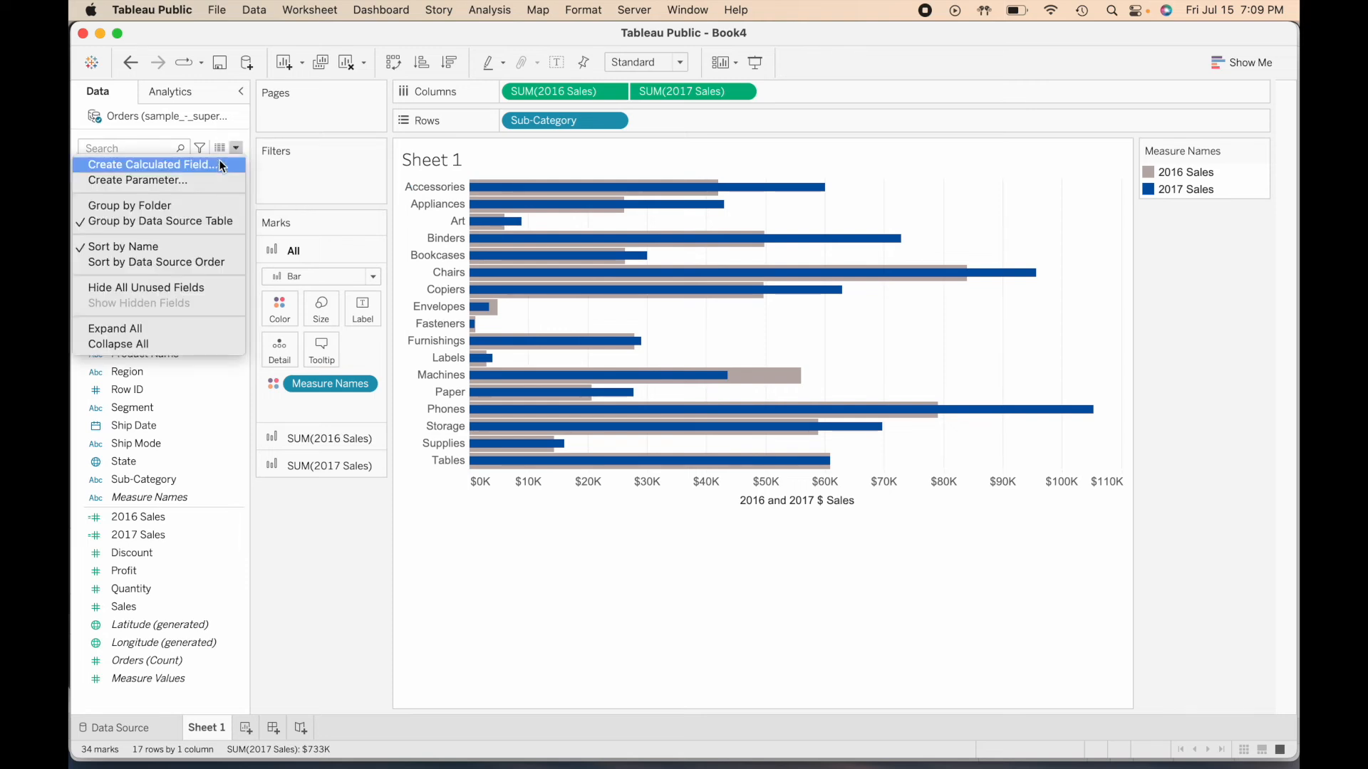
click(235, 147)
click(235, 148)
click(213, 164)
click(708, 312)
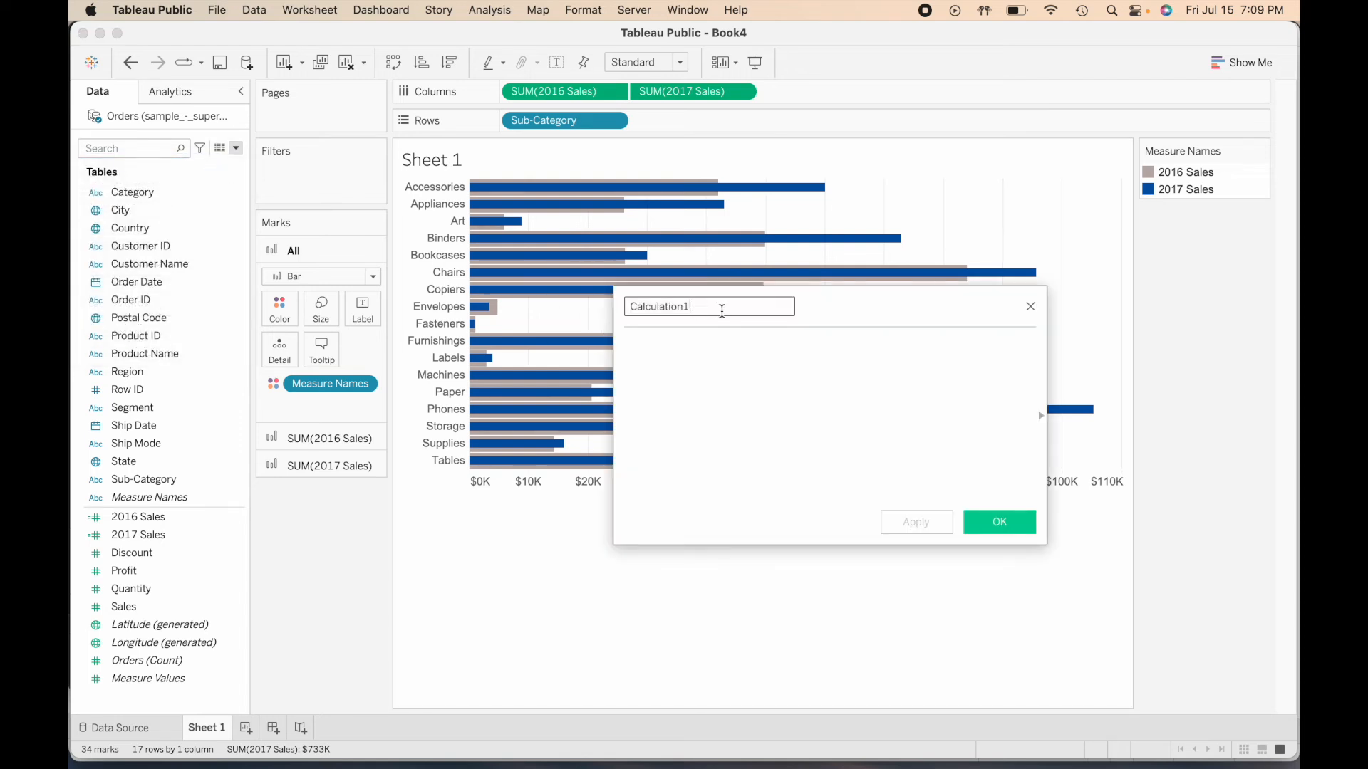
drag(721, 311, 626, 302)
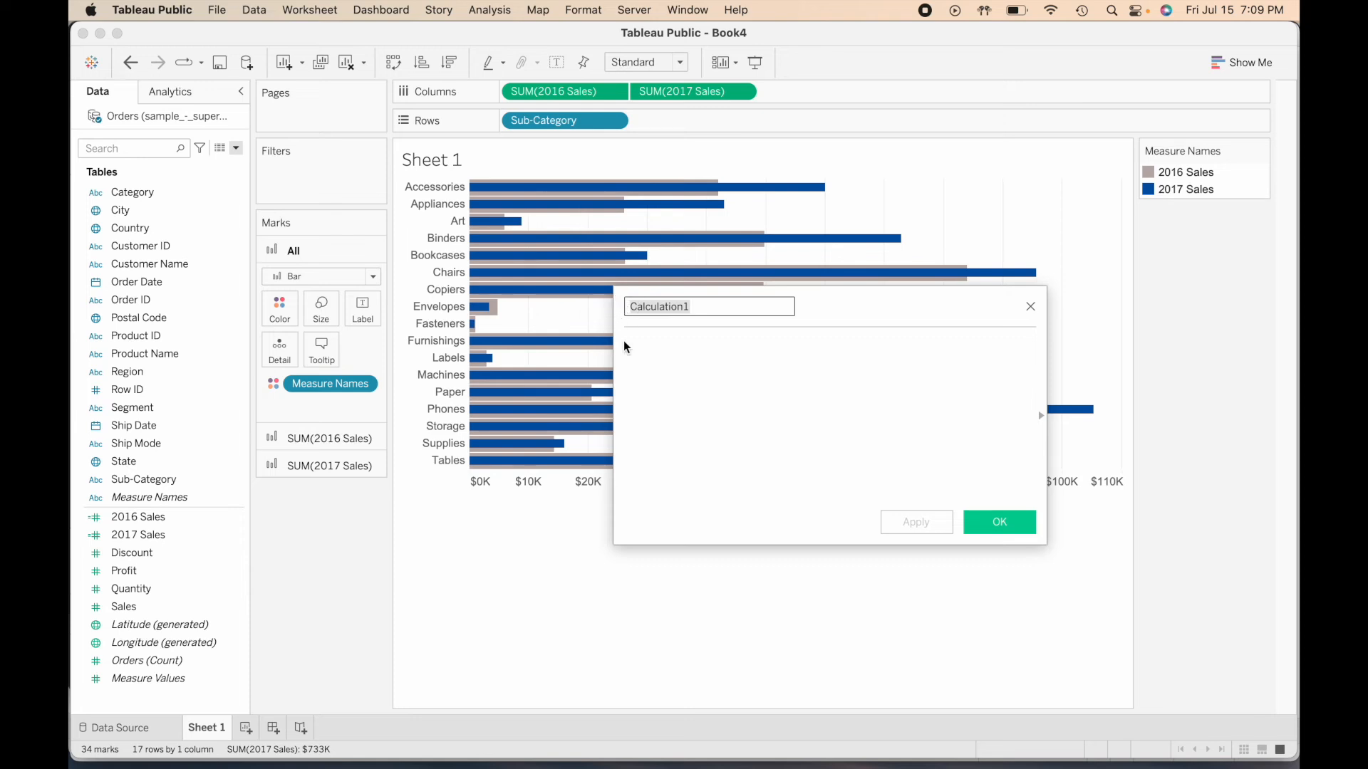
text(YoY Grow)
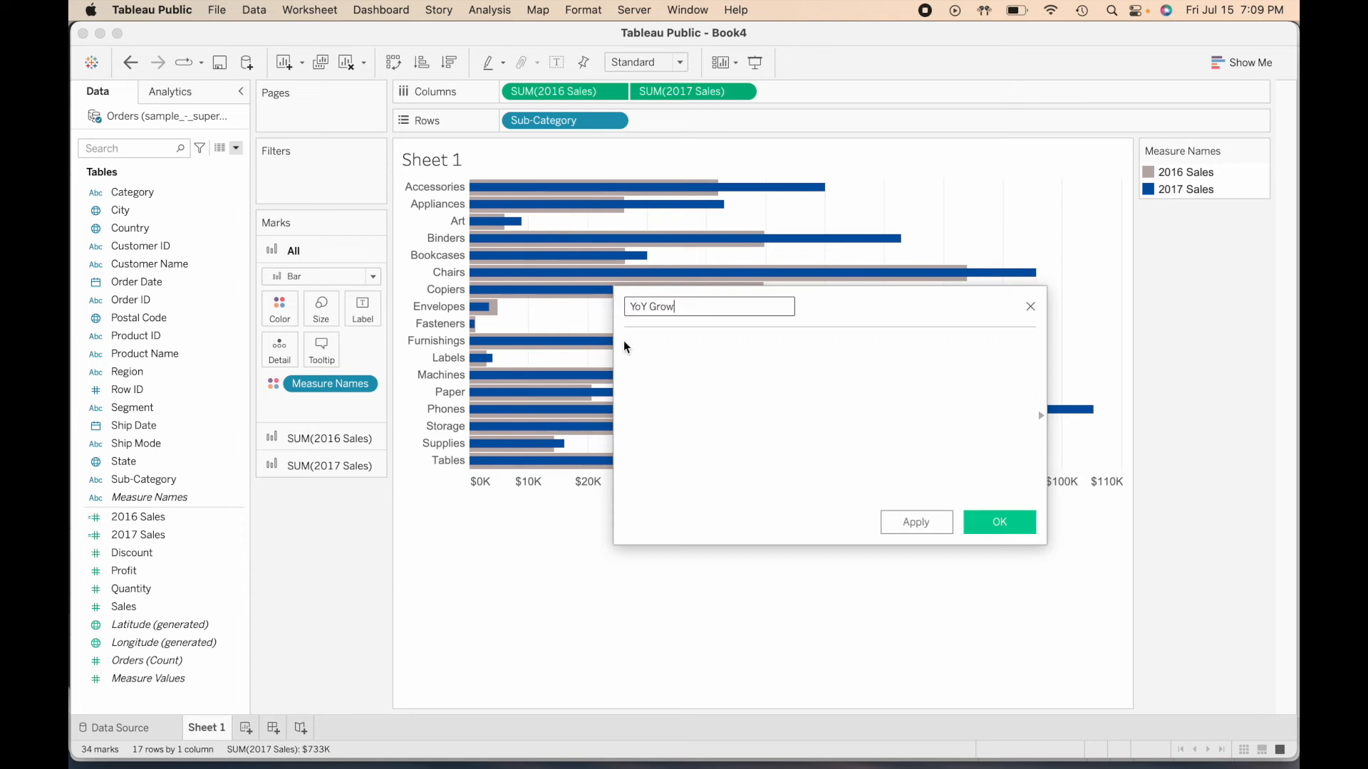
text(th or Decline)
- Build the calculation's sales difference as SUM([2017 Sales])-SUM([2016 Sales]) from the measures already used in the view
click(626, 347)
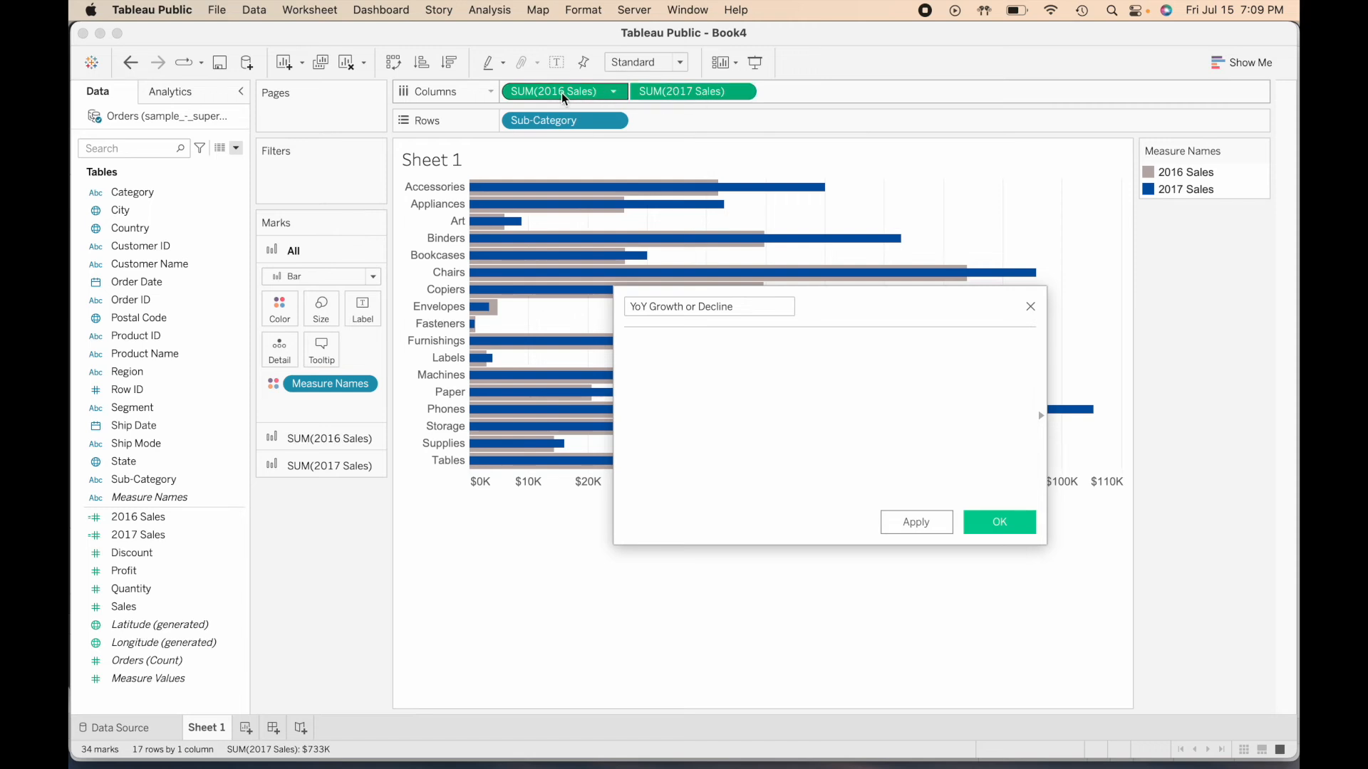
click(718, 97)
drag(718, 97, 699, 393)
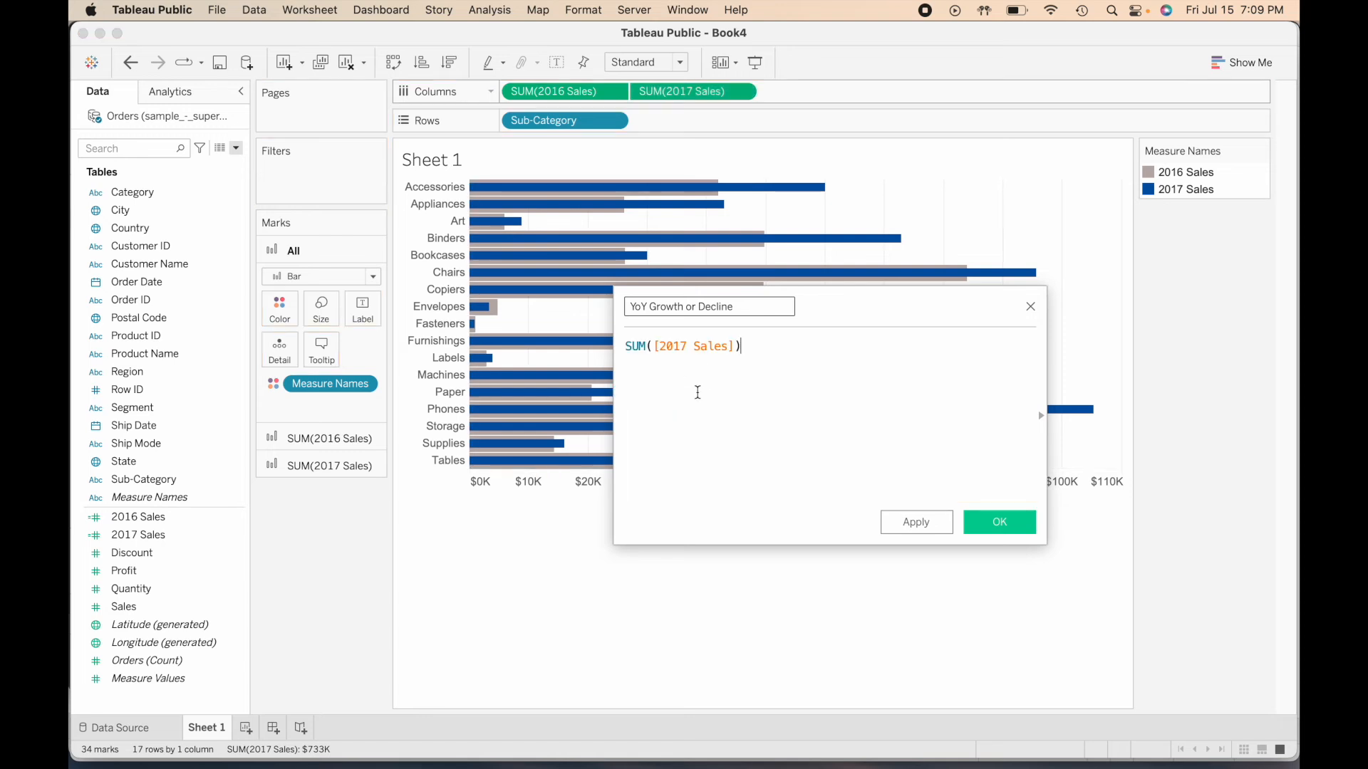
text(-)
drag(577, 91, 799, 369)
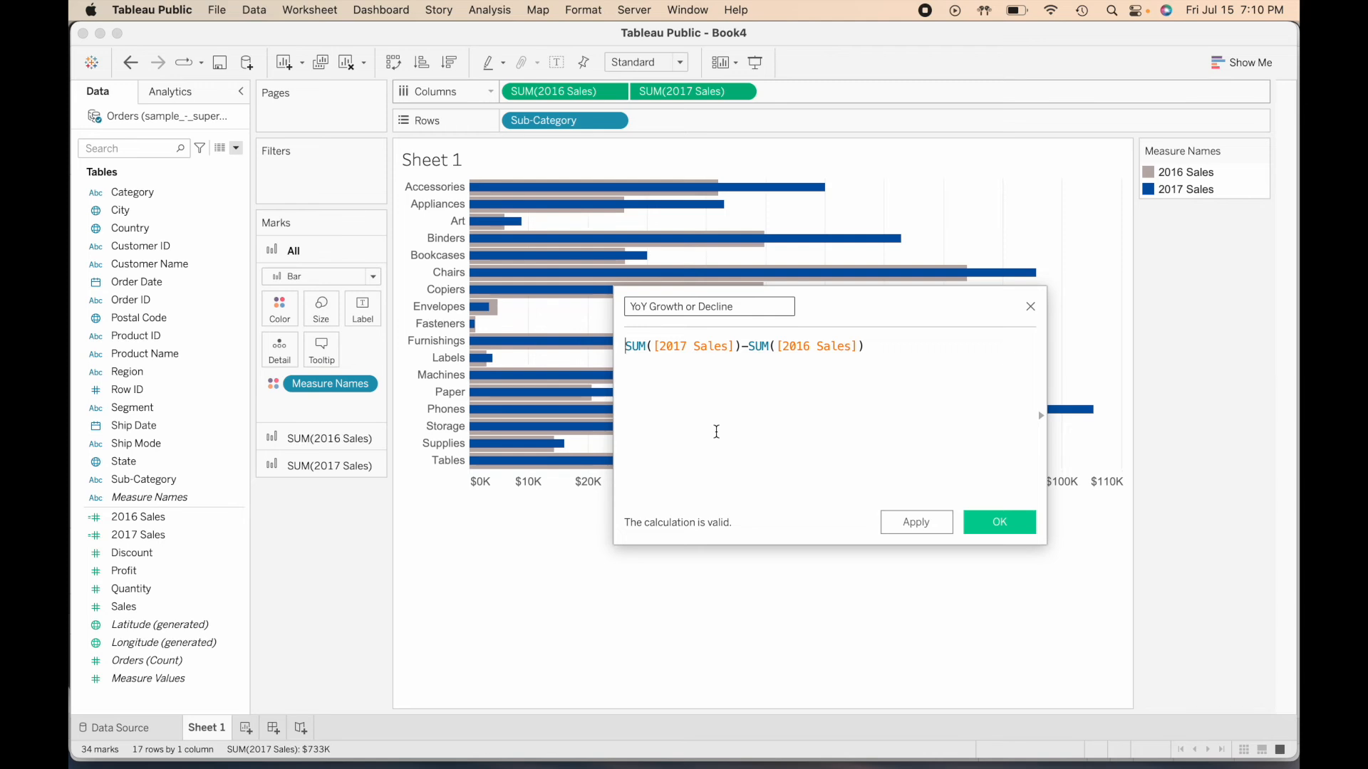
- Wrap the sales difference in an IF condition testing for greater than 0, returning "Subcategories with YoY Growth" when true
text(IF)
click(928, 358)
text(> 0 THE)
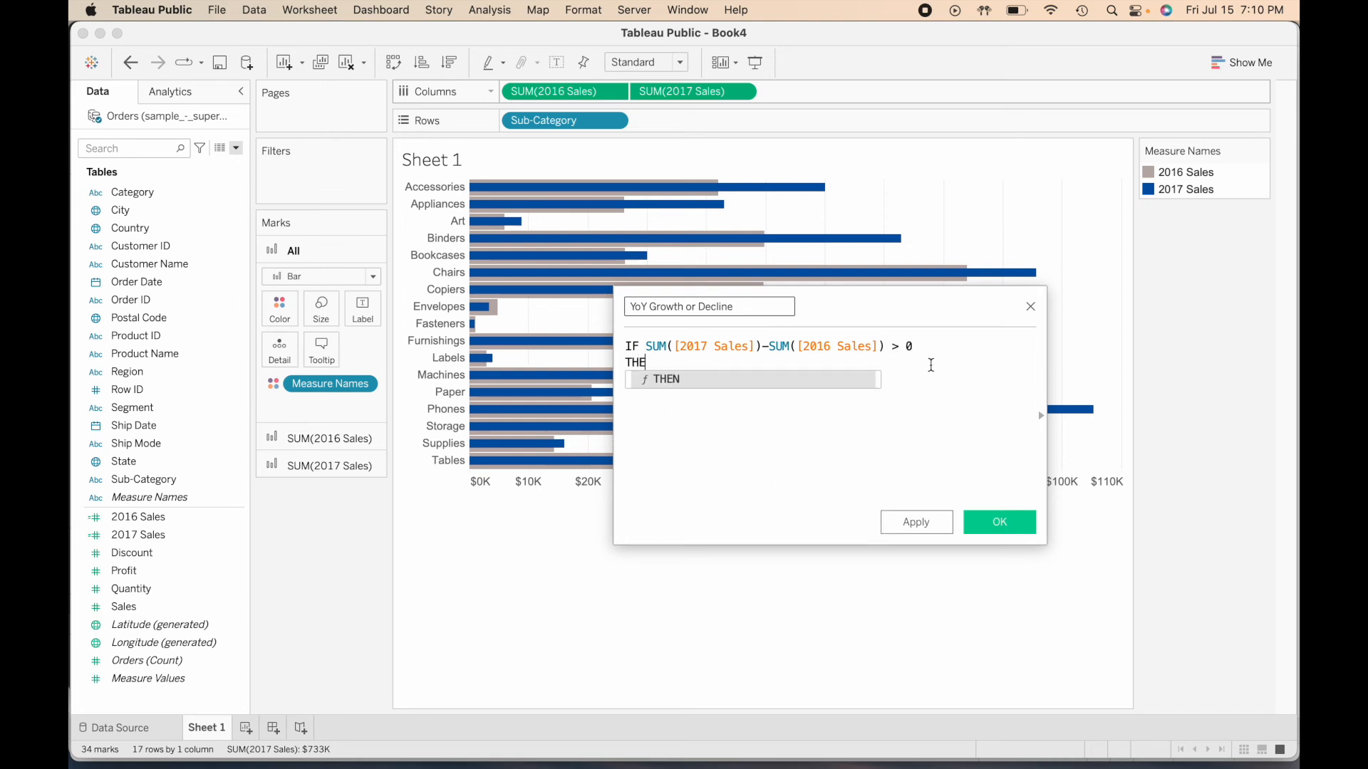
text(N "Subc)
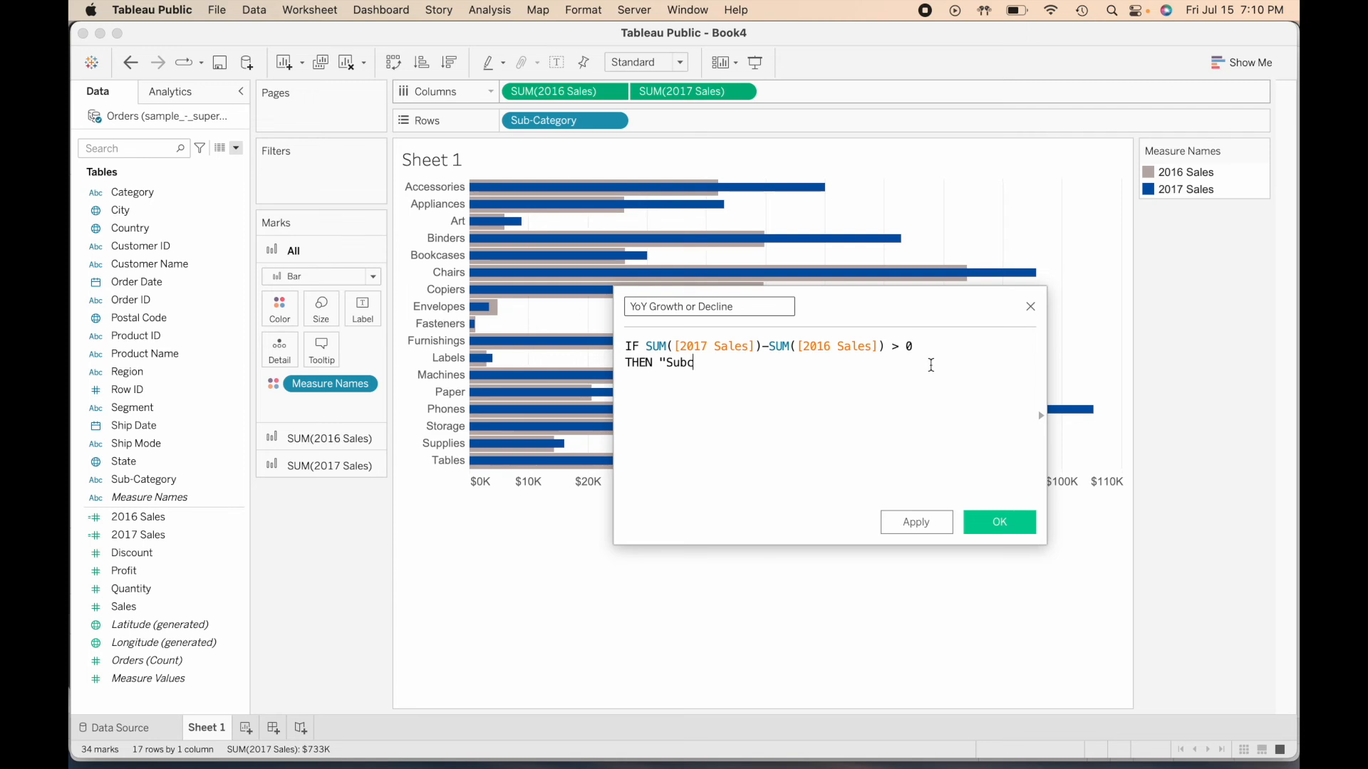
text(ategories with YoY Growth" )
text(ELSE "Subc)
text(ategories )
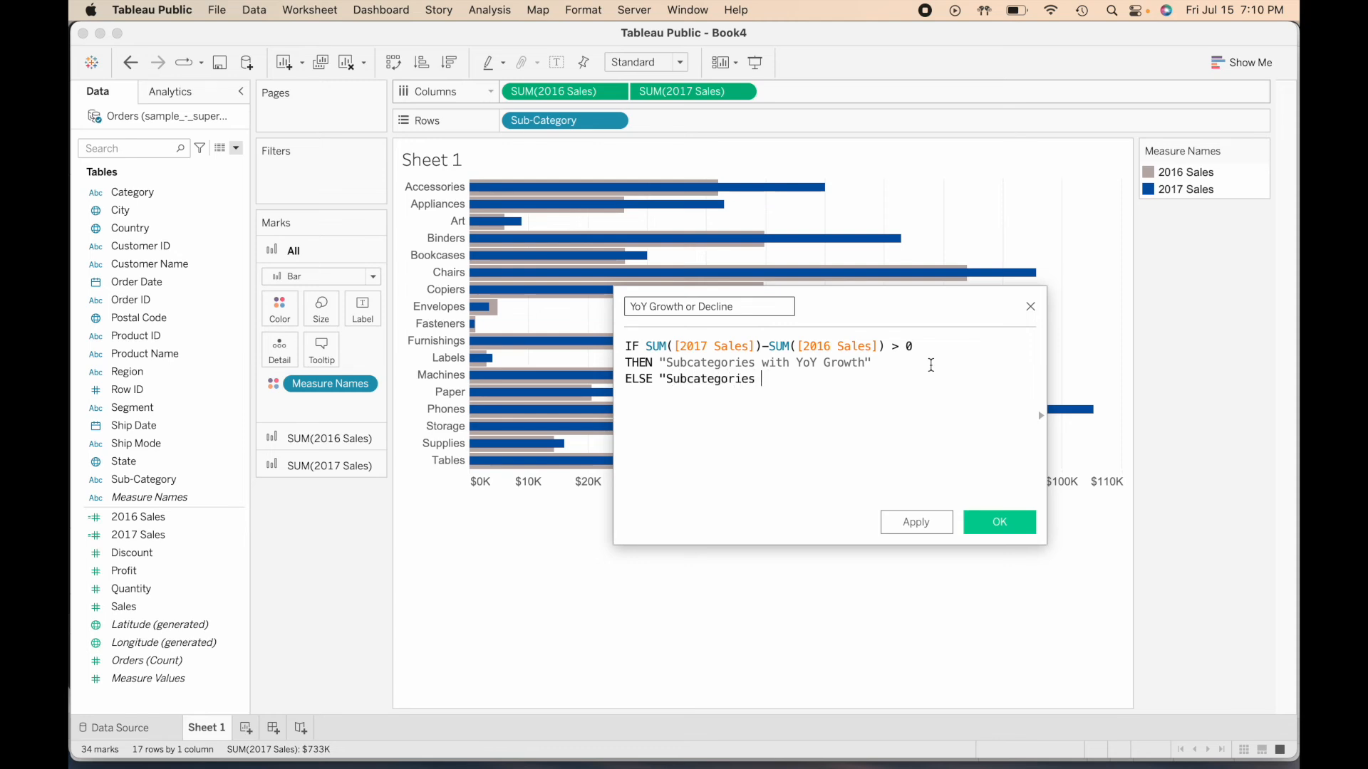
text(with YoY Decline")
- Complete the calculation with ELSE "Subcategories with YoY Decline" and END, and save the calculated field
key(Return)
text(END)
key(Escape)
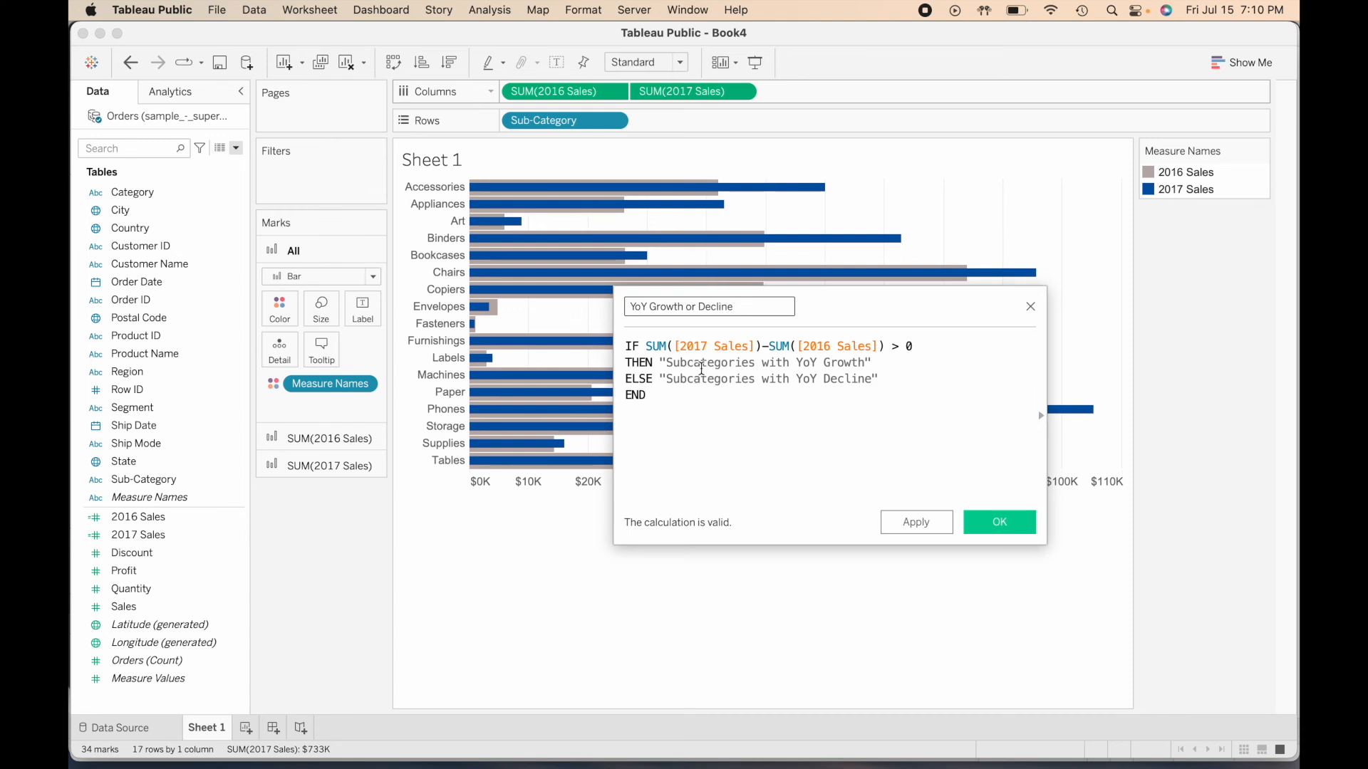
drag(670, 363, 772, 362)
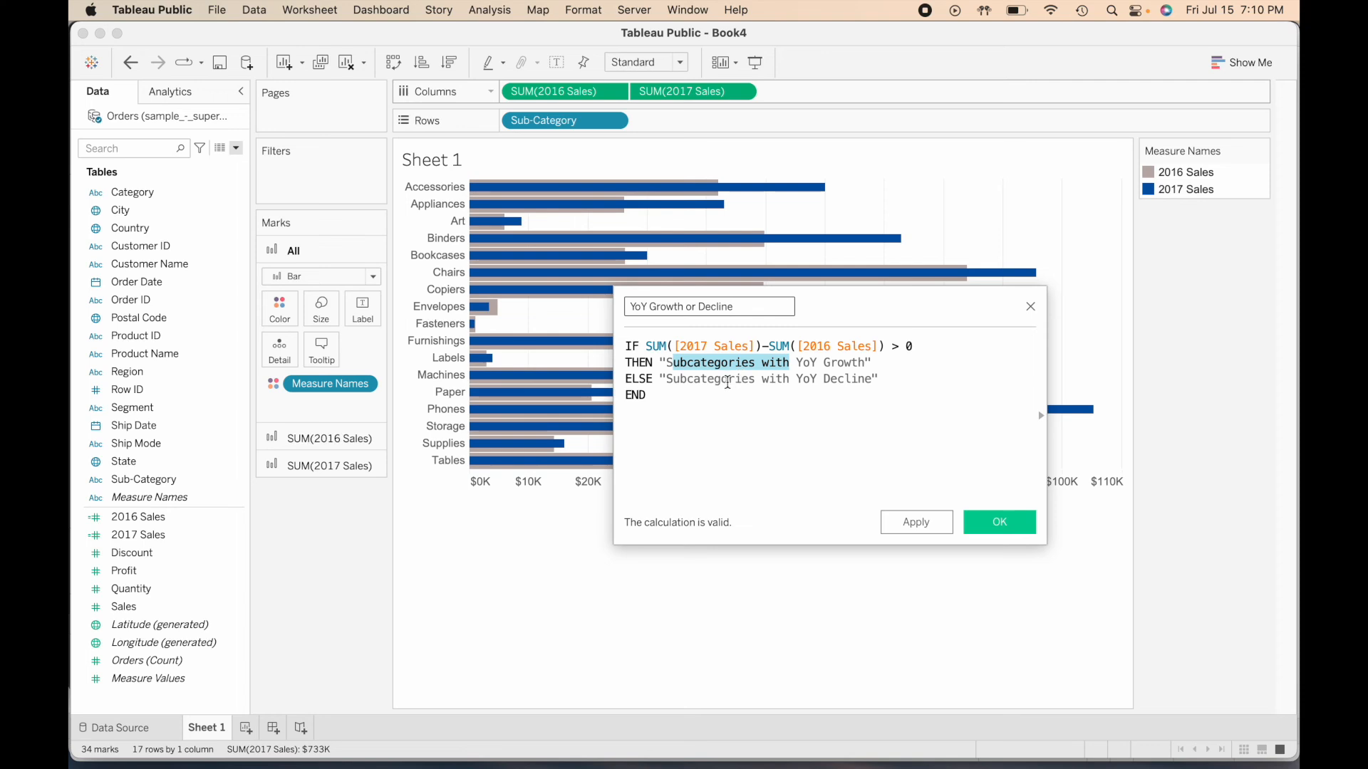
click(727, 381)
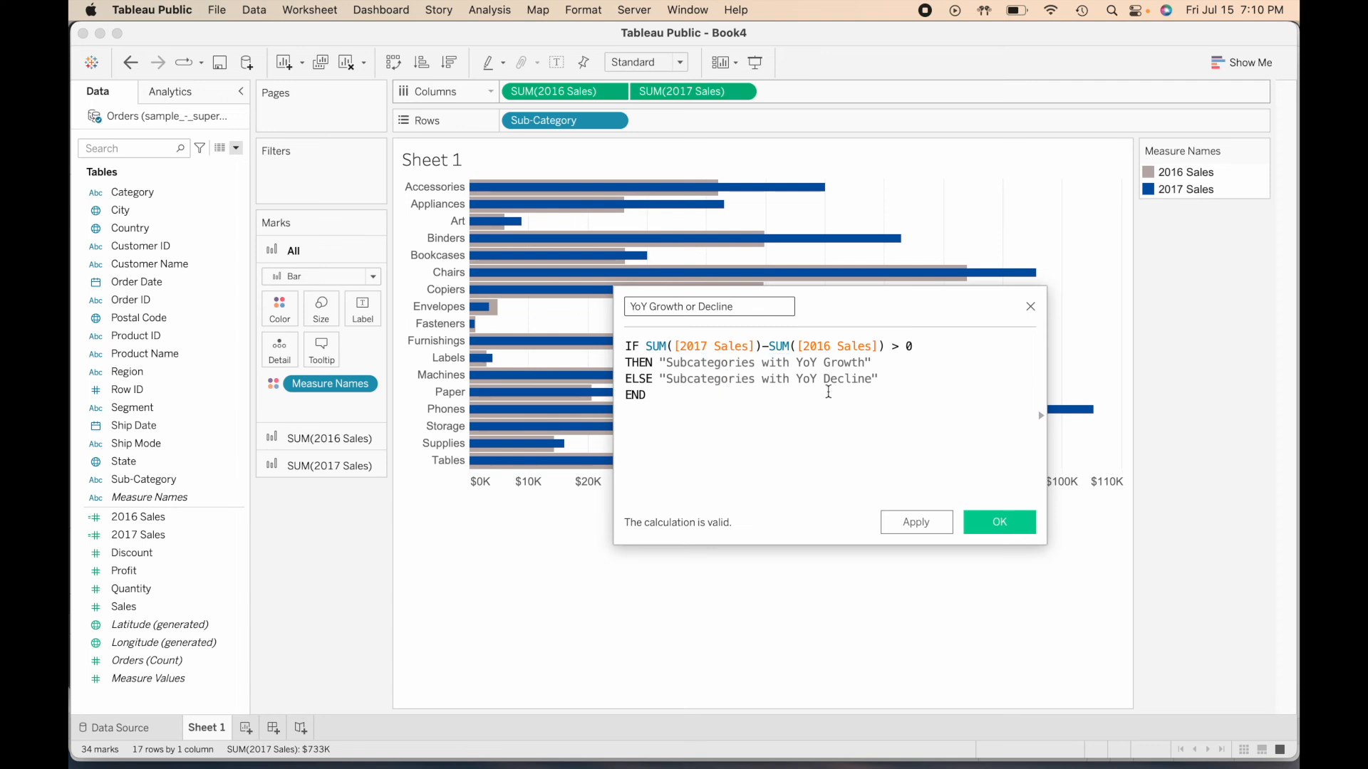
click(1001, 524)
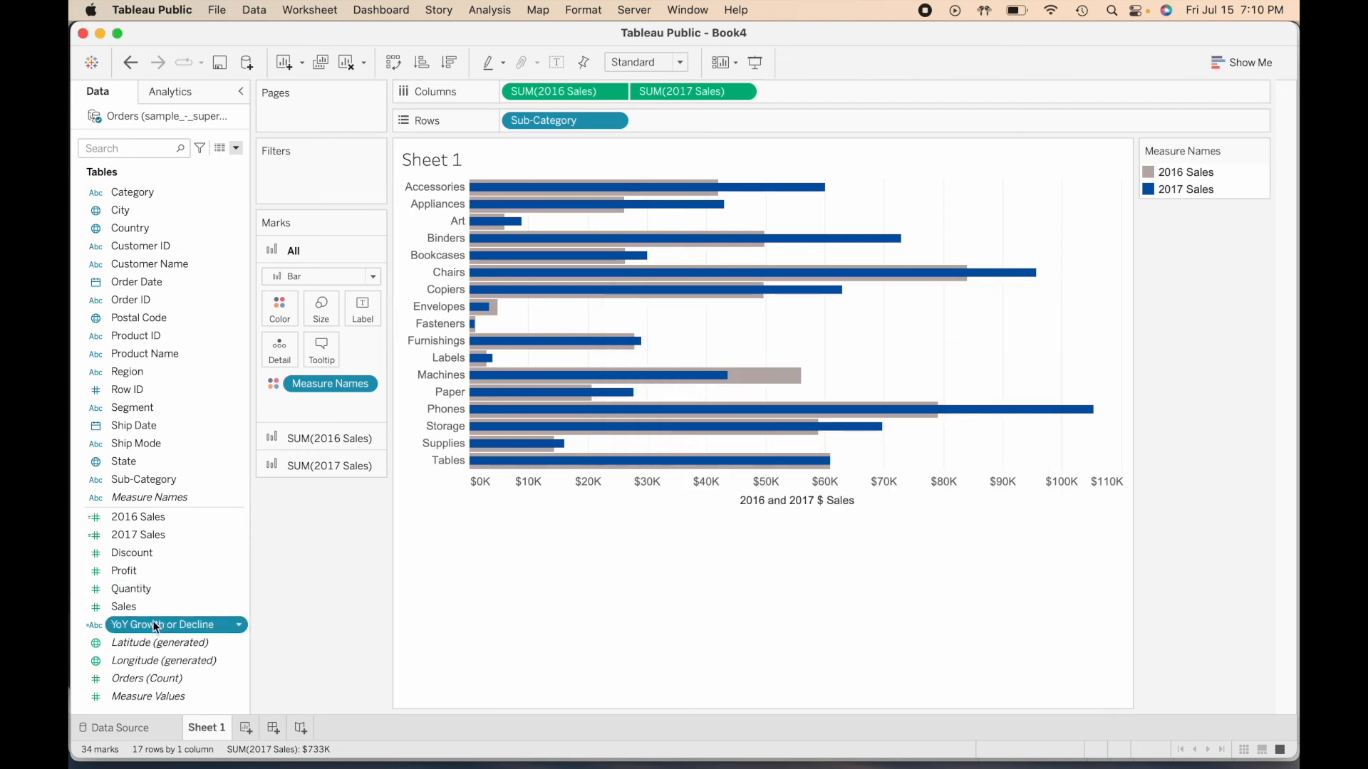
- Add YoY Growth or Decline to the rows before Sub-Category and widen its header column so each label fits on two lines
drag(156, 626, 503, 120)
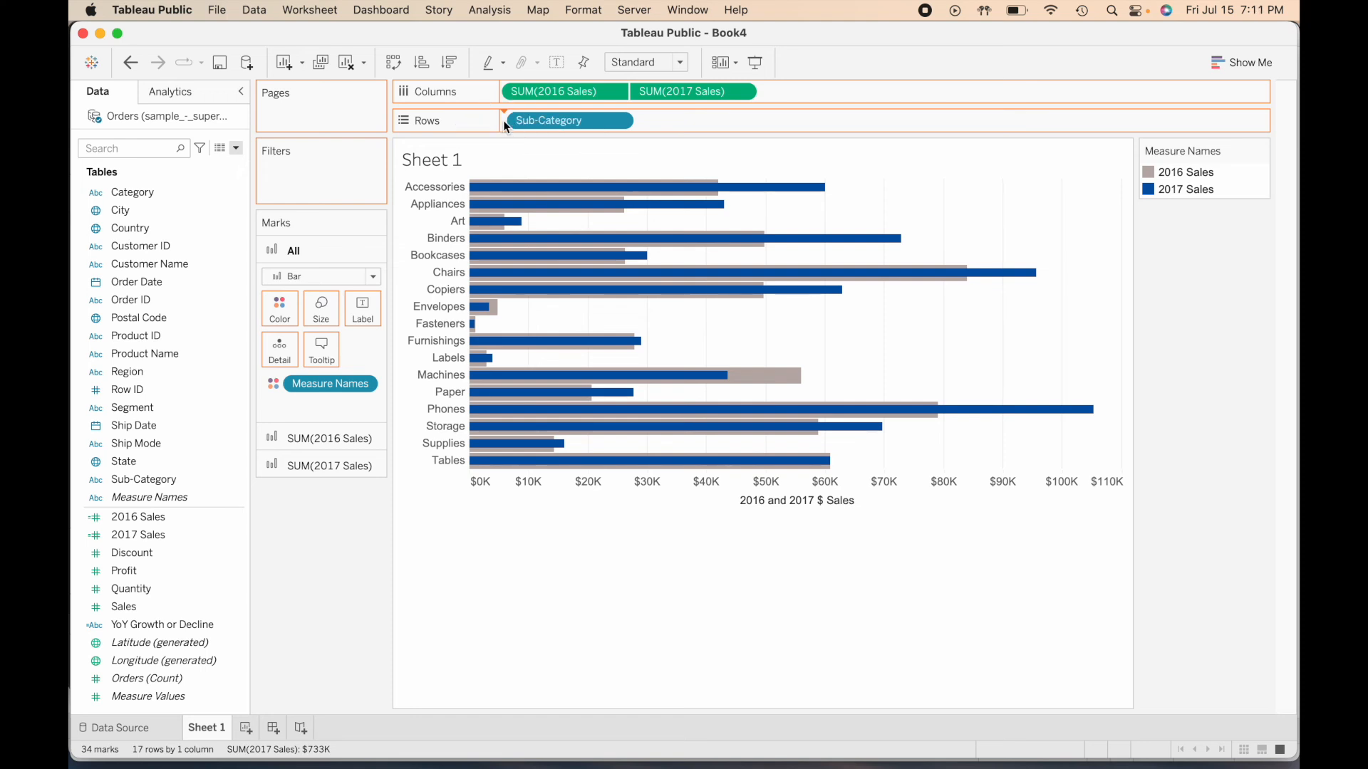
click(463, 219)
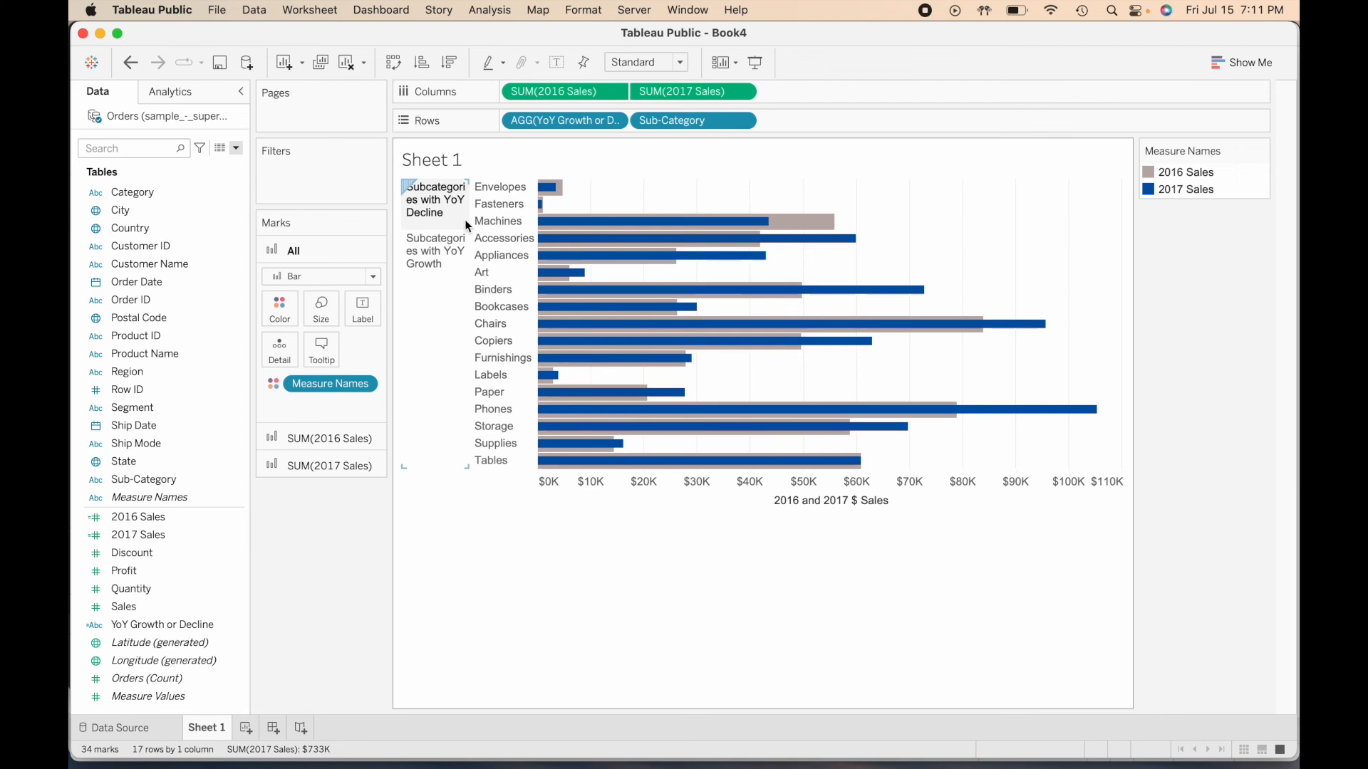
drag(466, 216, 484, 221)
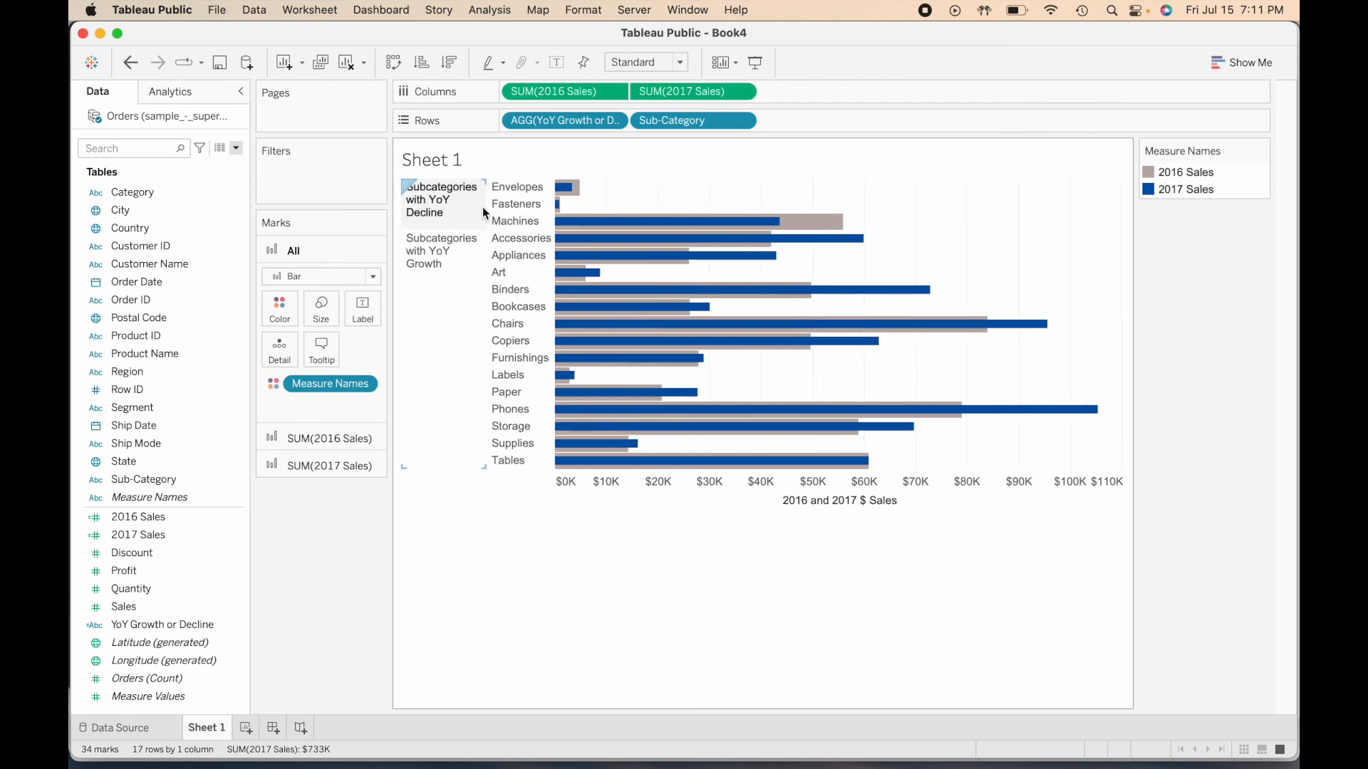
mouse_move(484, 205)
mouse_down()
mouse_move(499, 201)
mouse_move(492, 210)
mouse_up()
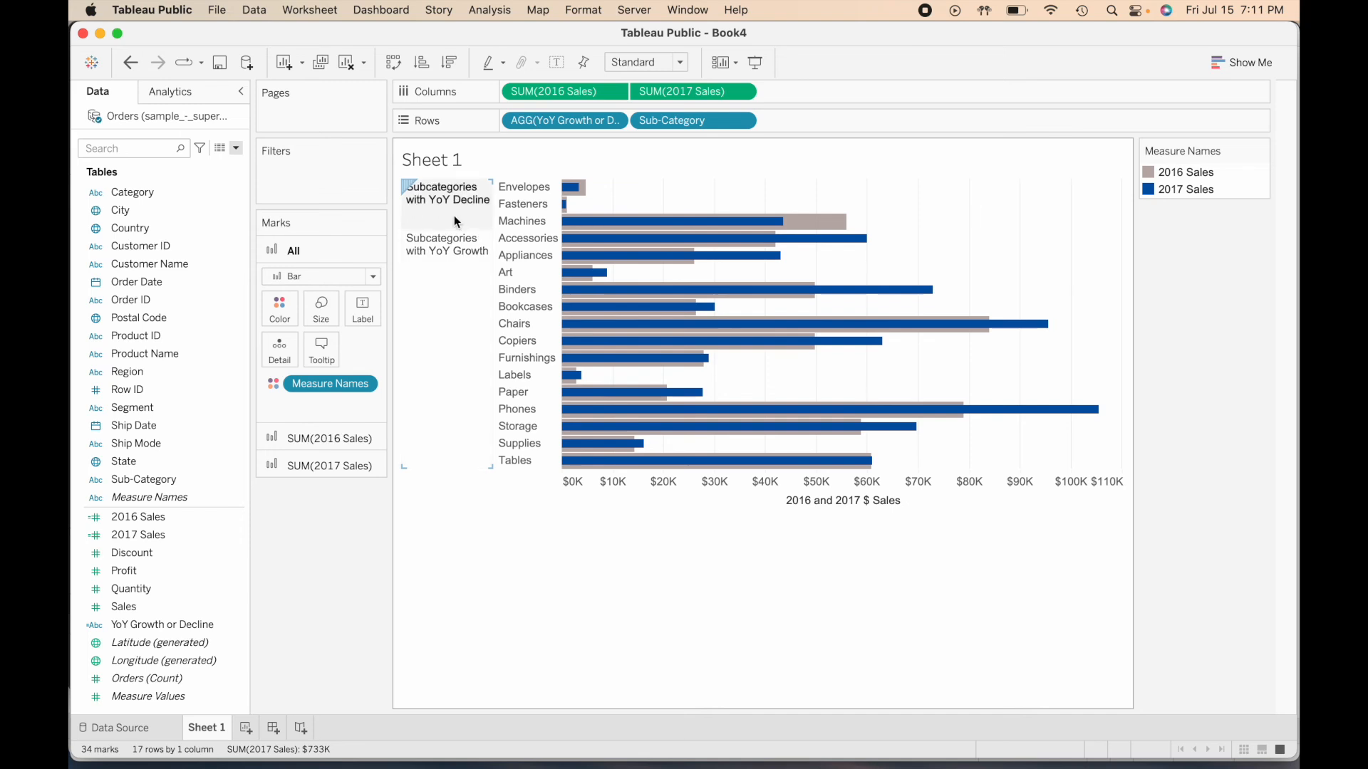
- Move the "Subcategories with YoY Growth" group above the decline group and sort the sub-categories in descending order of 2016 Sales
click(449, 290)
click(444, 291)
click(441, 288)
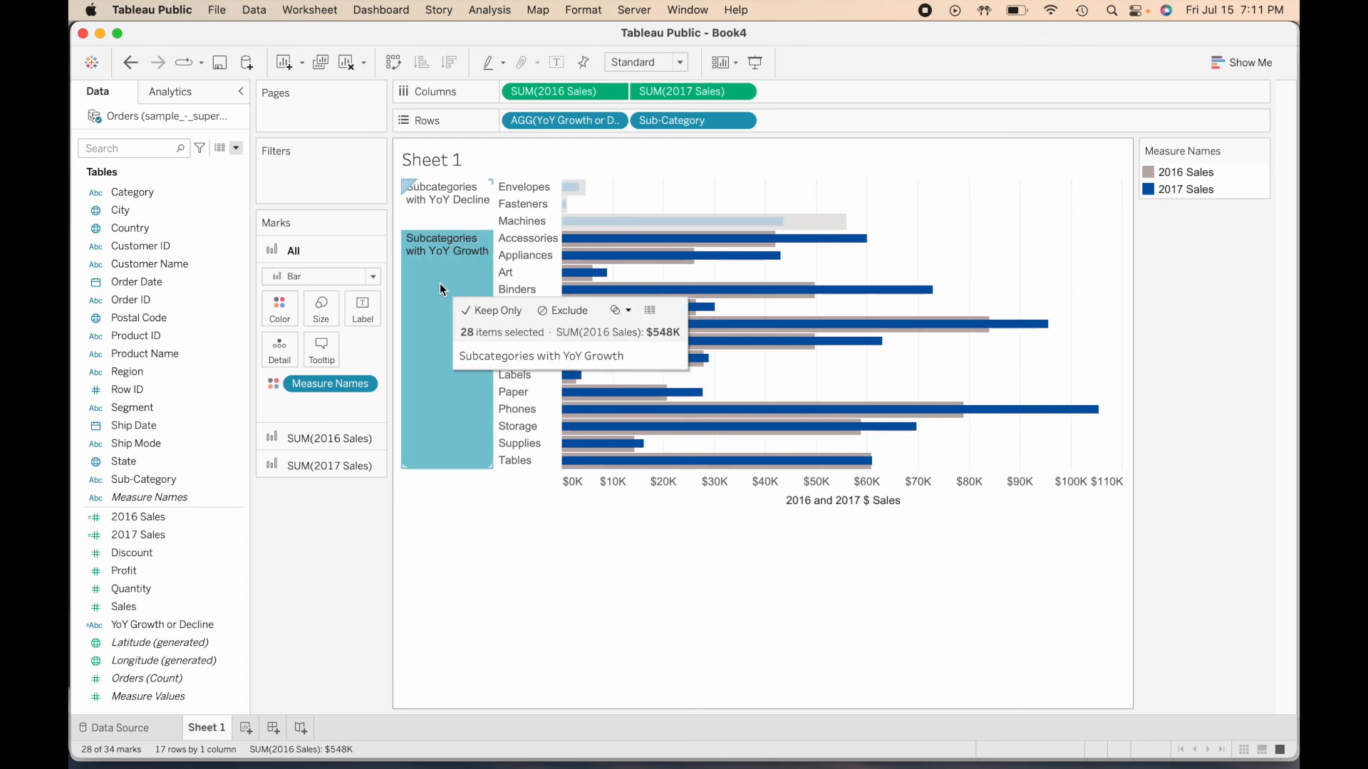
drag(438, 284, 450, 186)
click(442, 238)
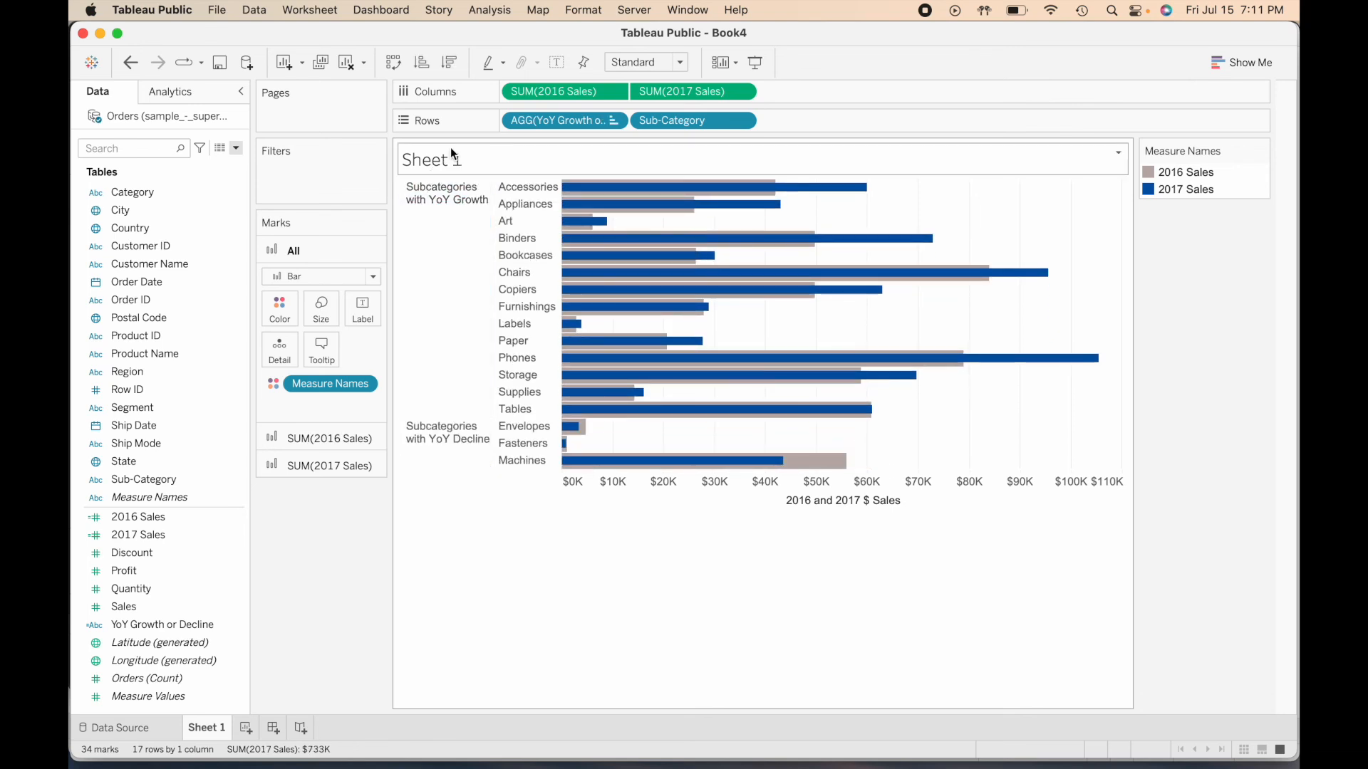
click(450, 63)
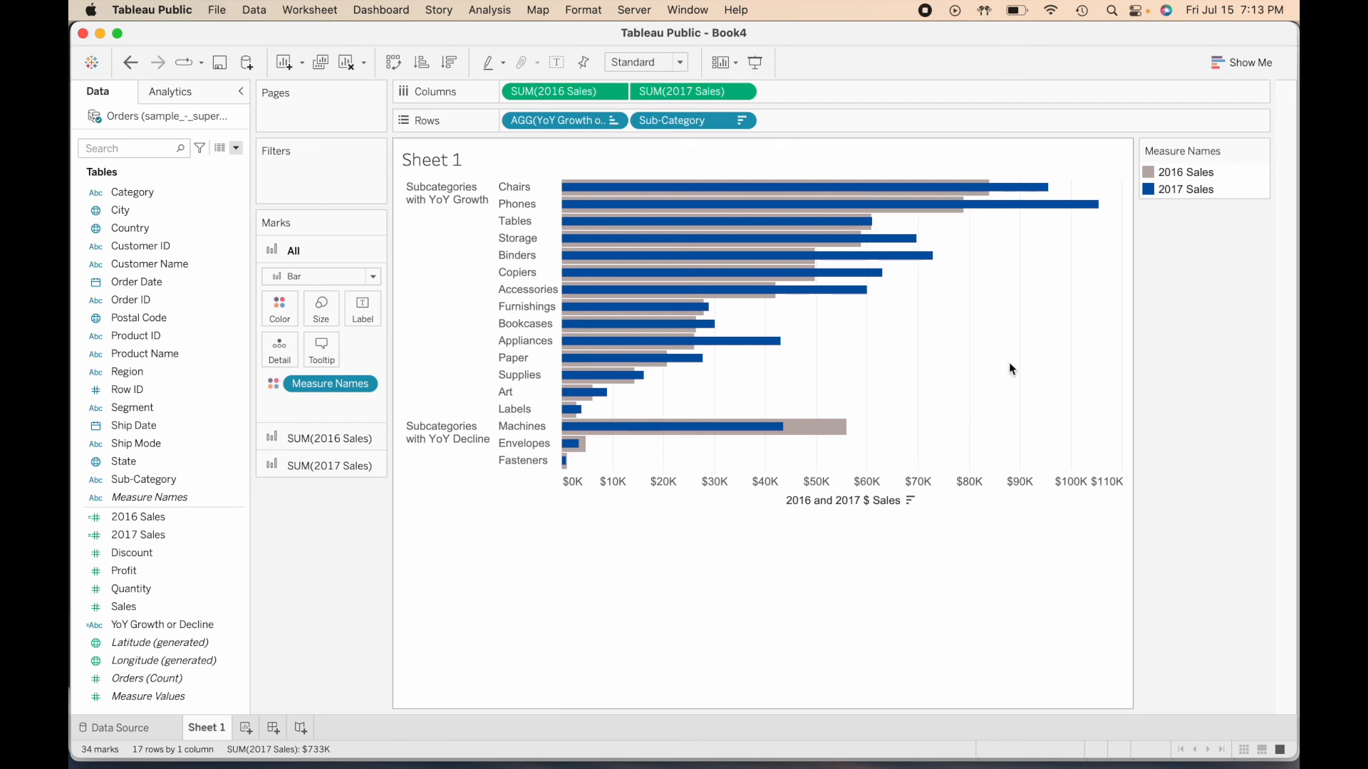
click(743, 95)
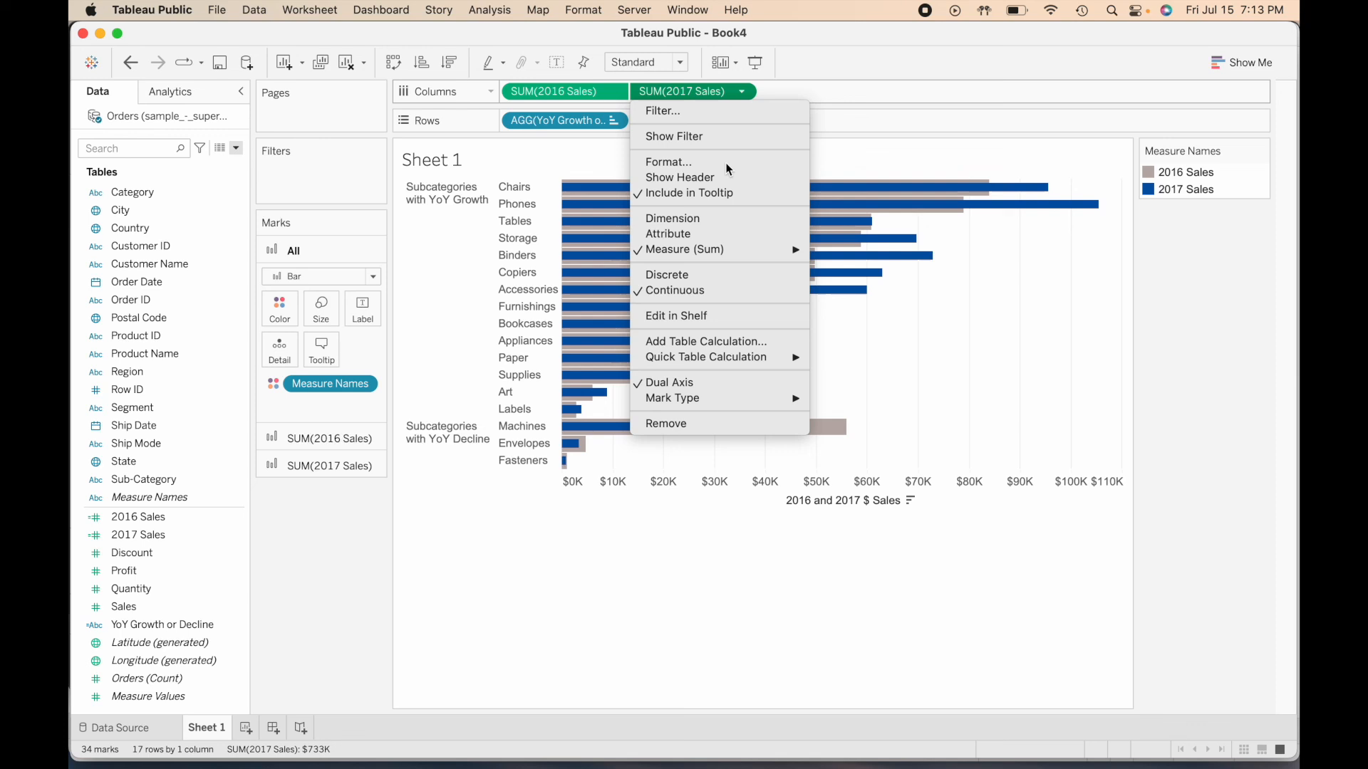
click(743, 95)
click(743, 95)
click(745, 94)
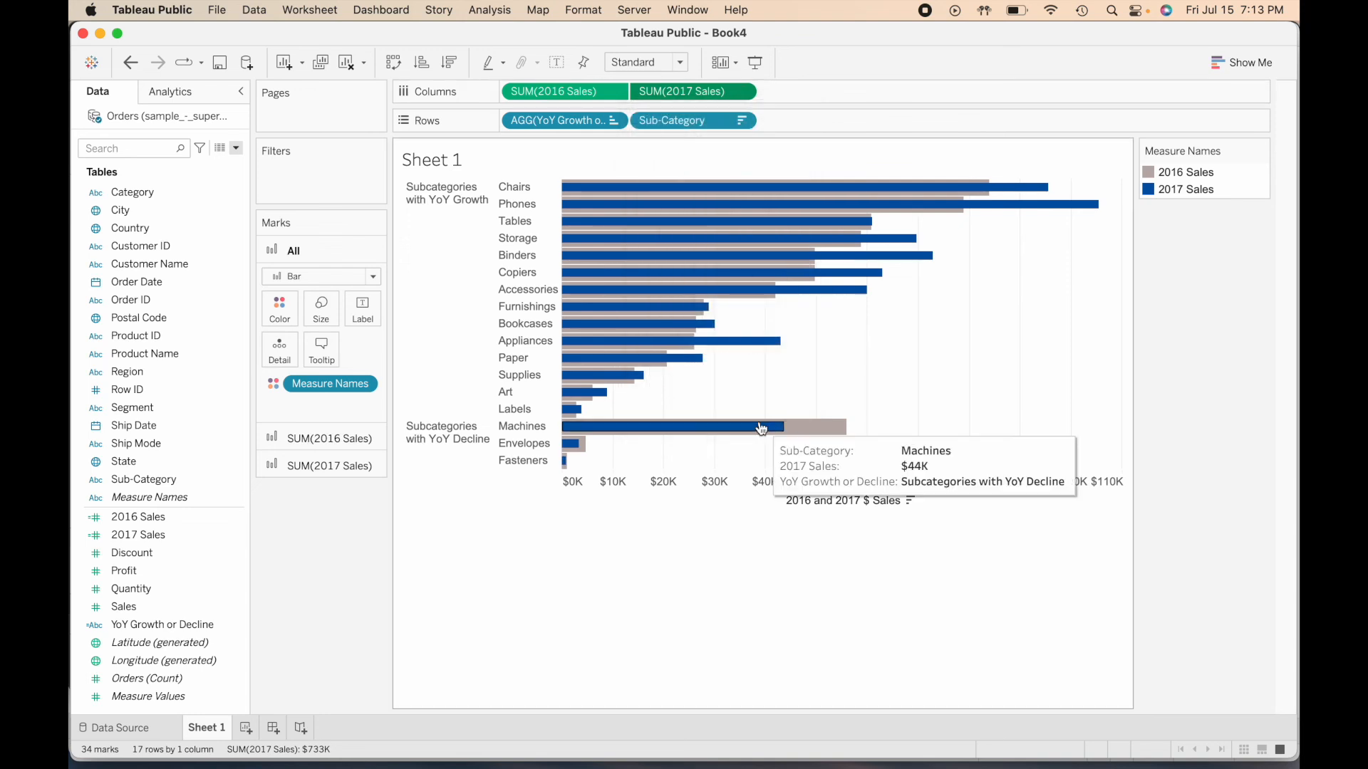